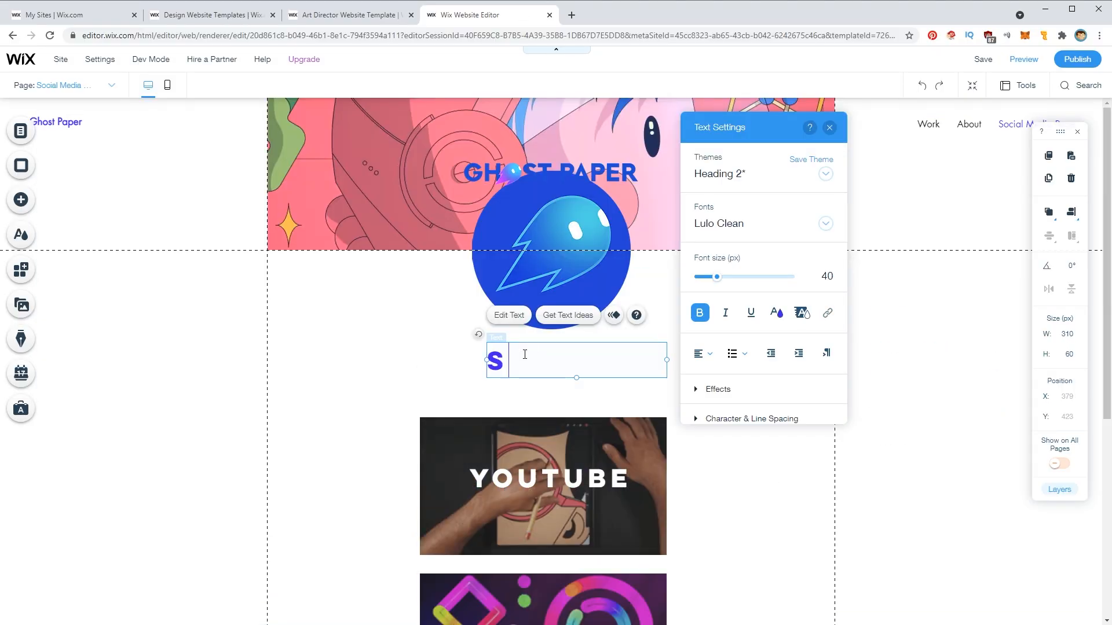
- Enter SHOP in the heading below the round logo and select all of its text
type("SHOP")
key("ctrl+a")
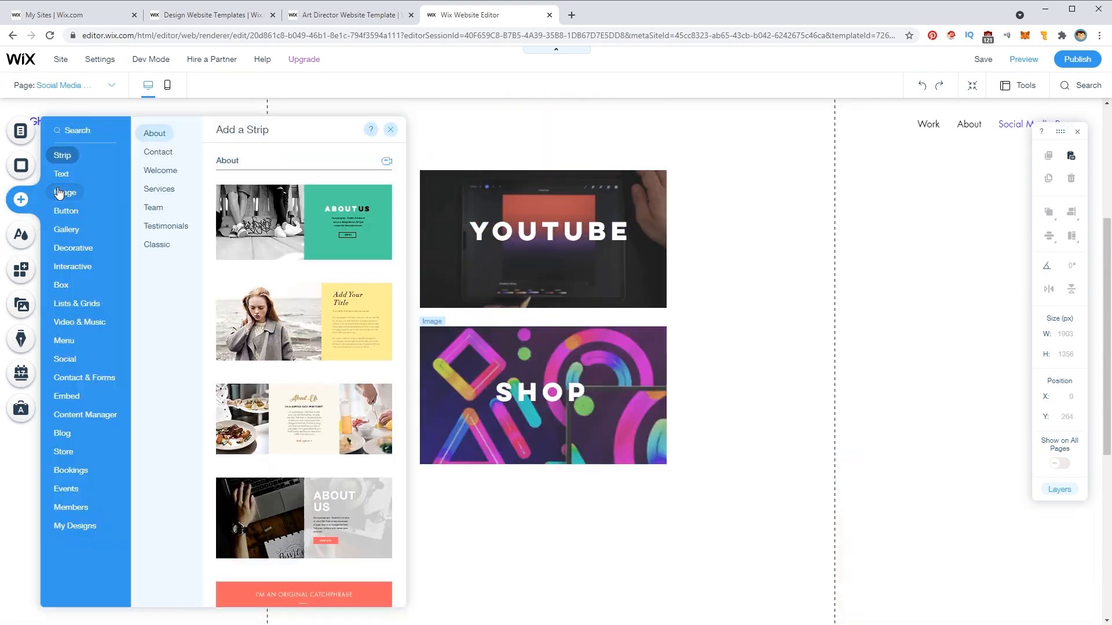
- Add another uploaded image below the SHOP image and change its overlay heading to LEARN
left_click(64, 191)
left_click(312, 191)
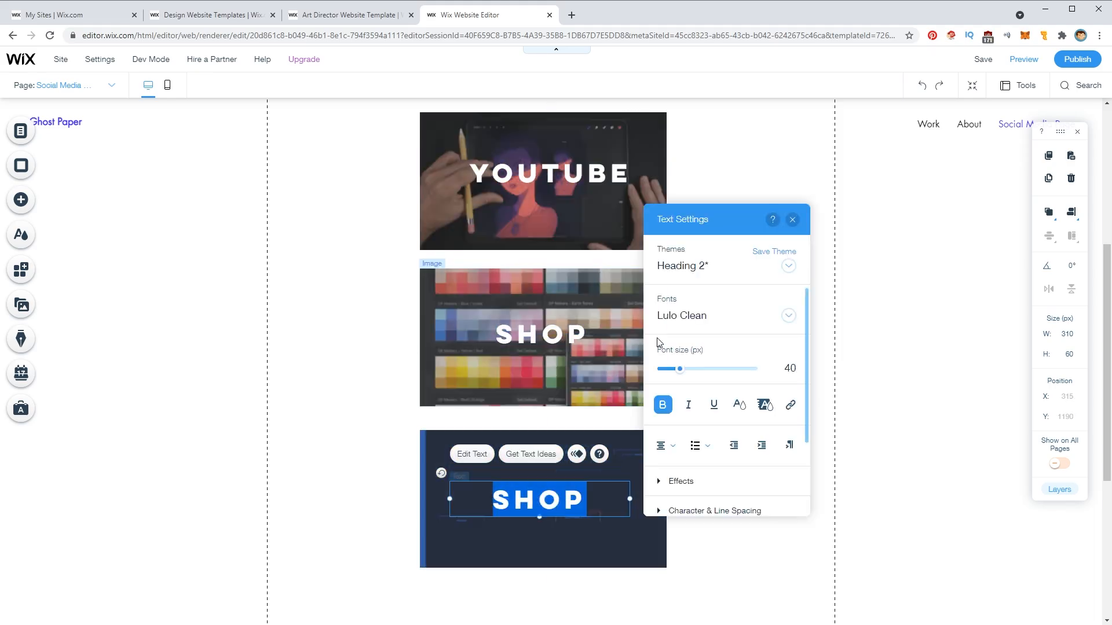
type("LEARN")
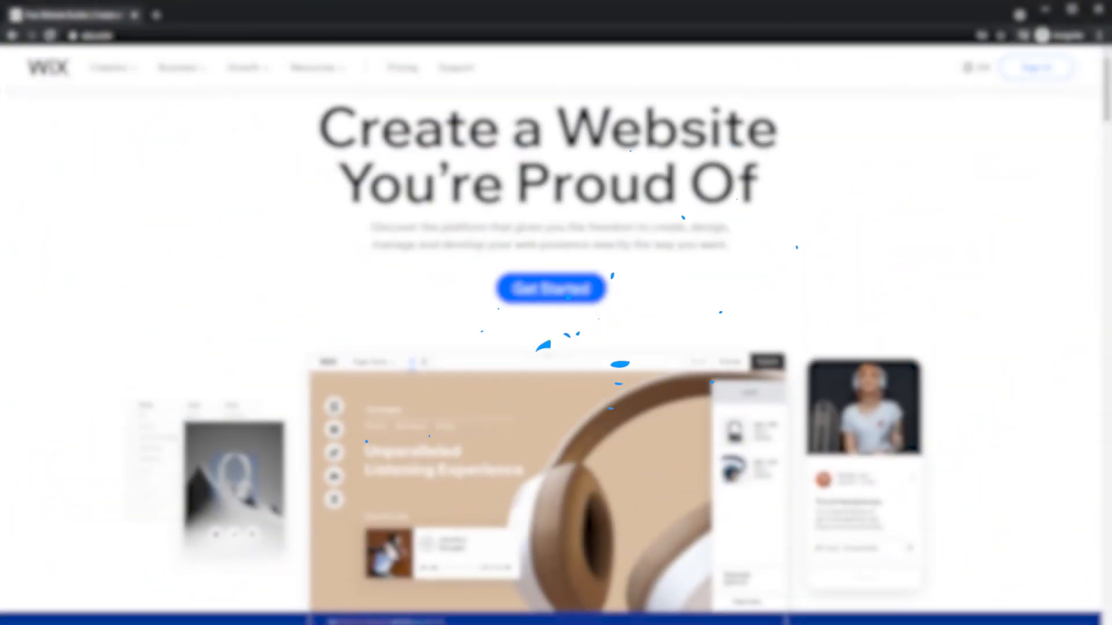
- Look through the wix.com homepage, including its website templates and Wix Editor sections
scroll(556, 347, "down", 1)
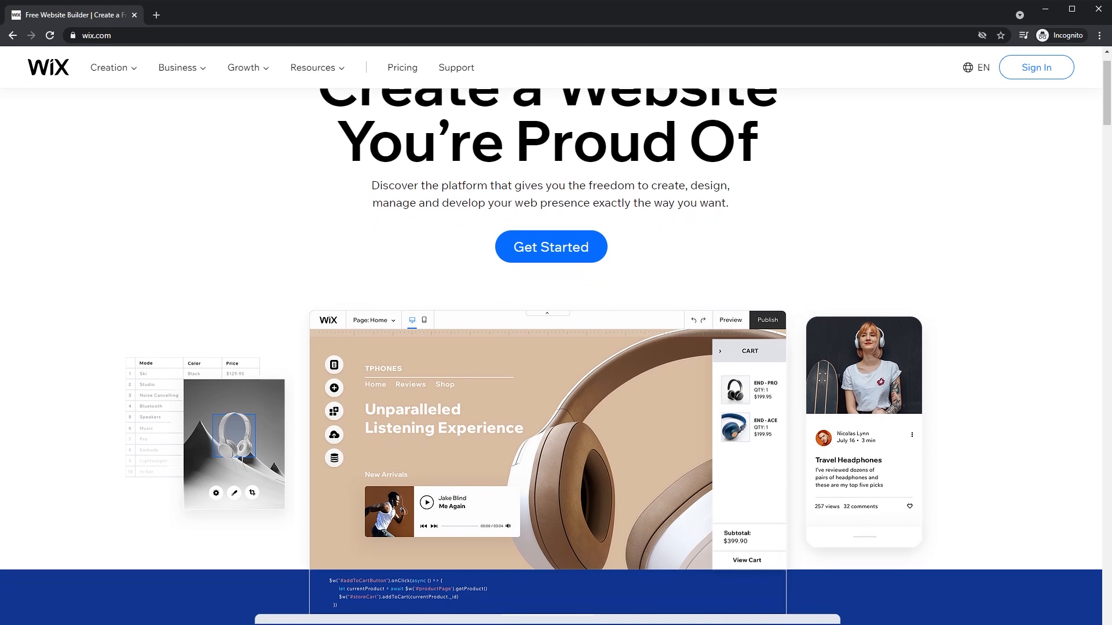
scroll(556, 347, "down", 1)
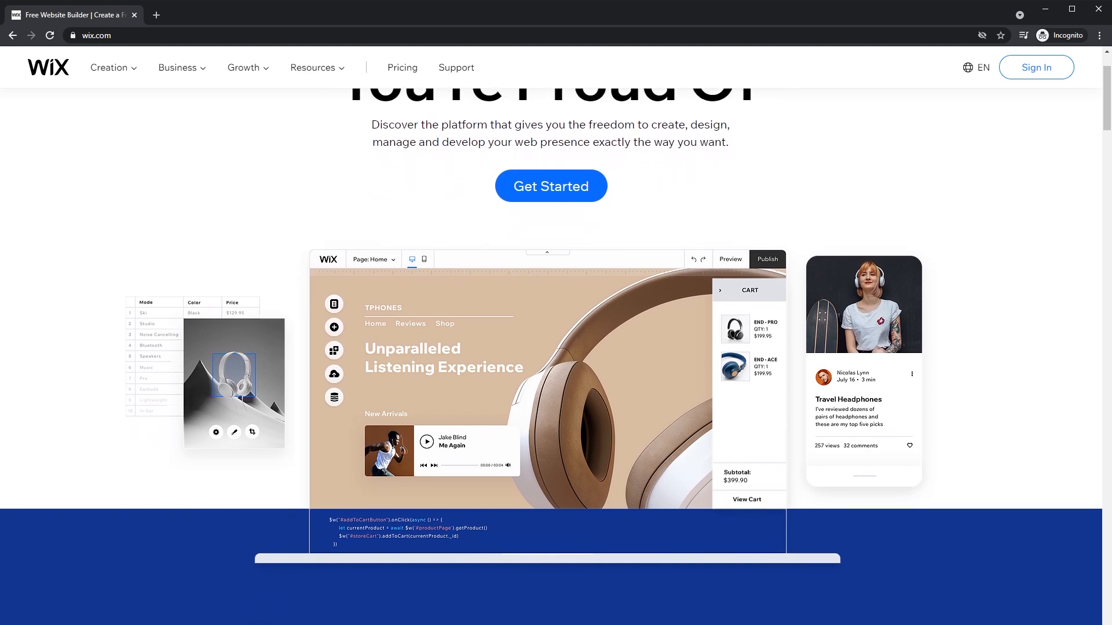
scroll(556, 347, "down", 1)
scroll(555, 348, "down", 1)
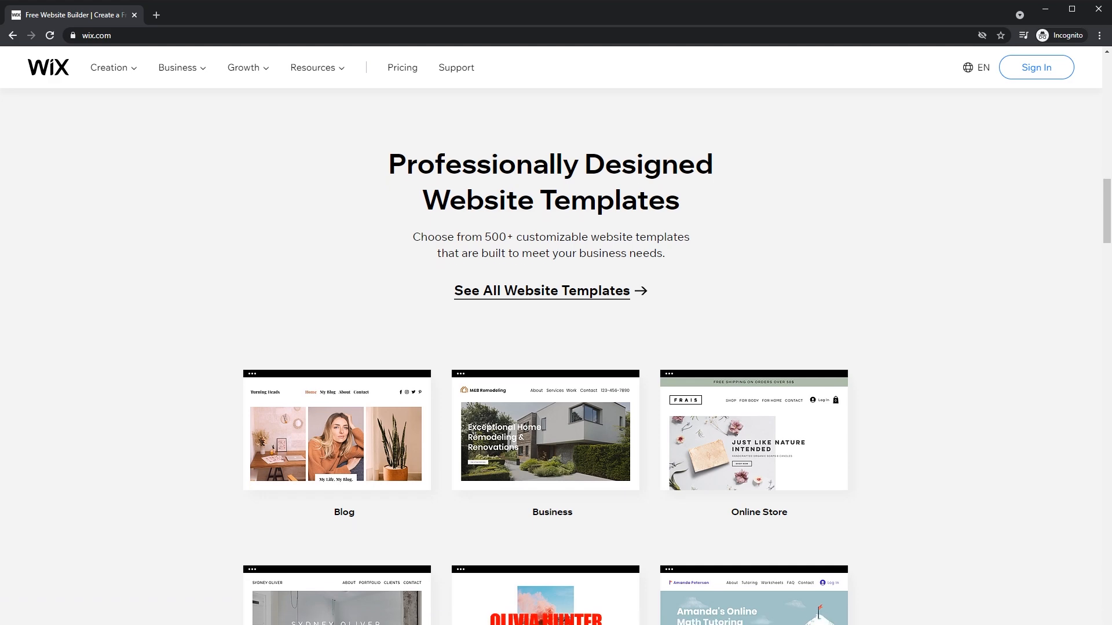
scroll(555, 347, "down", 1)
scroll(556, 348, "down", 1)
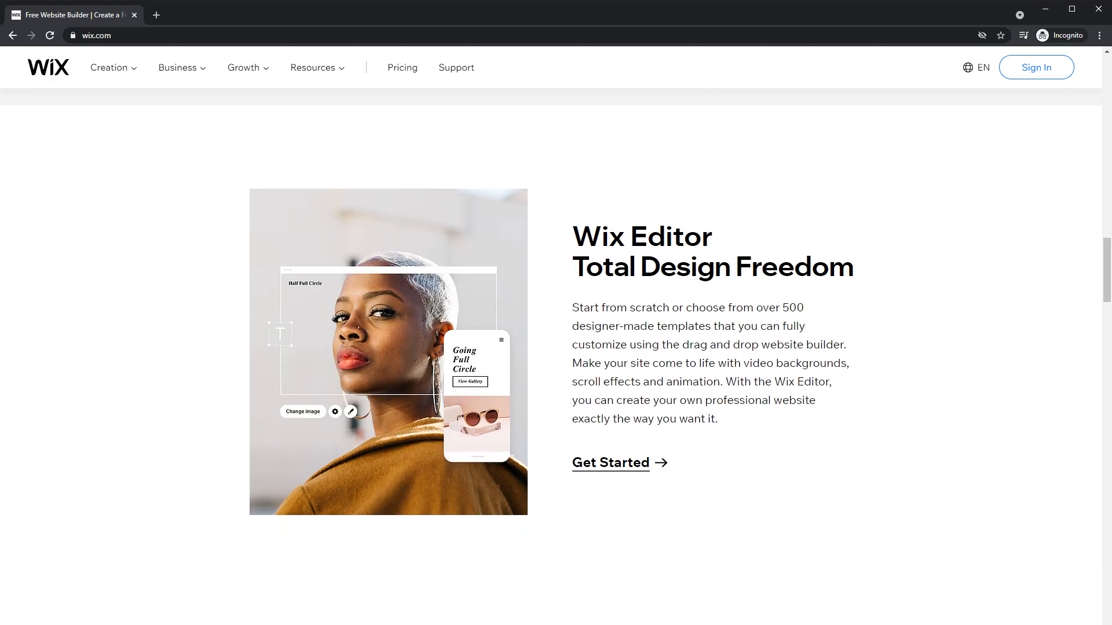
scroll(556, 347, "down", 1)
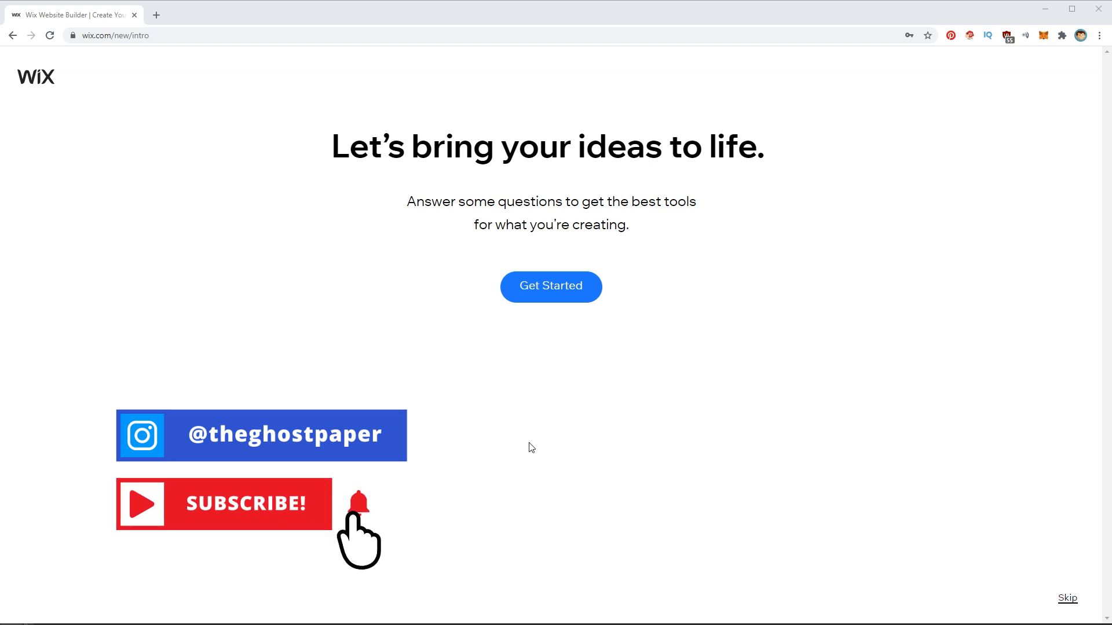
- Answer the setup questions with Myself, a few websites built and Digital Art Portfolio, and opt to choose a template
left_click(543, 288)
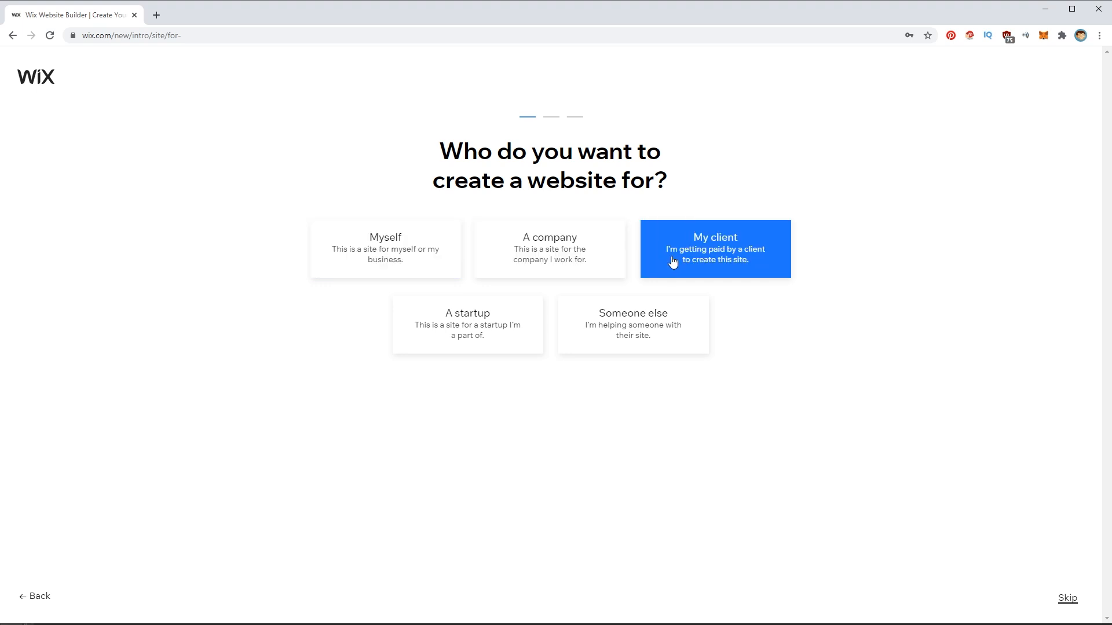
left_click(678, 343)
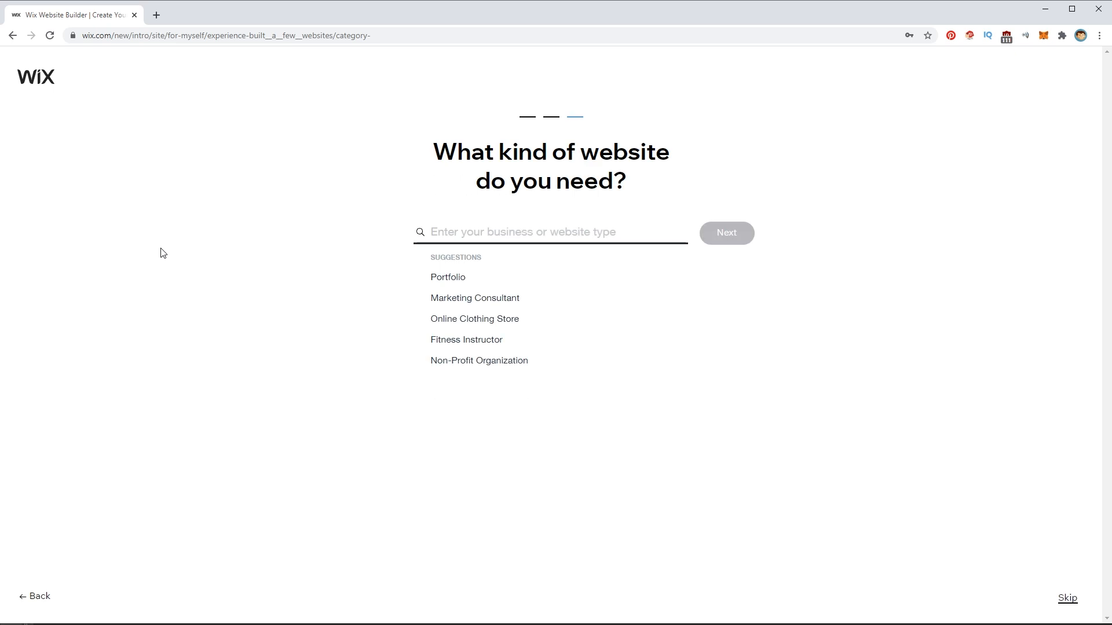
left_click(447, 276)
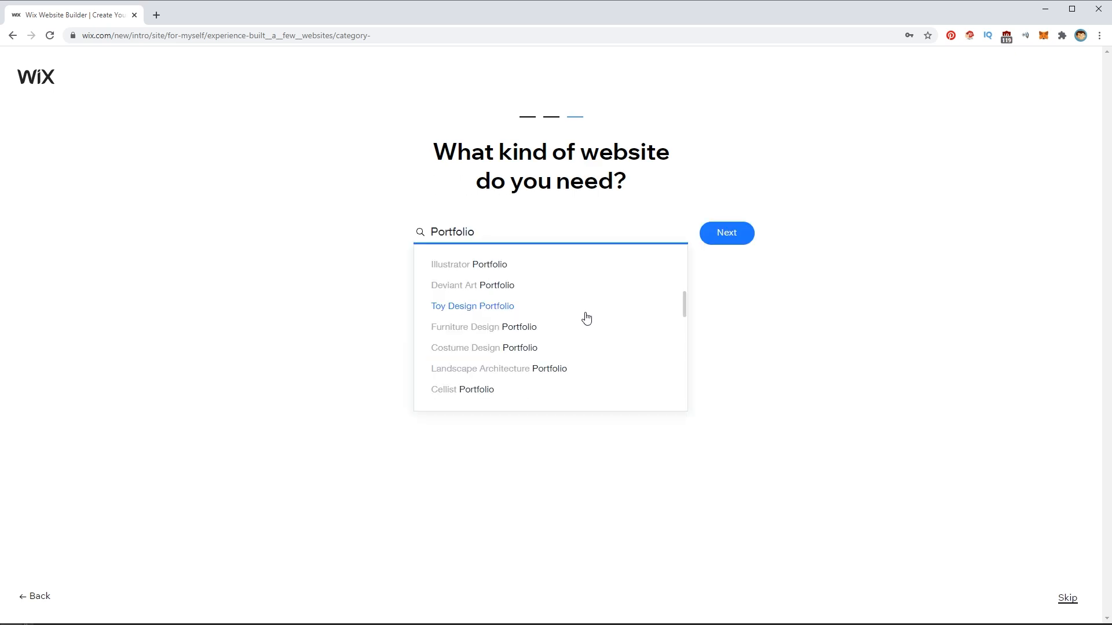
scroll(585, 319, "down", 5)
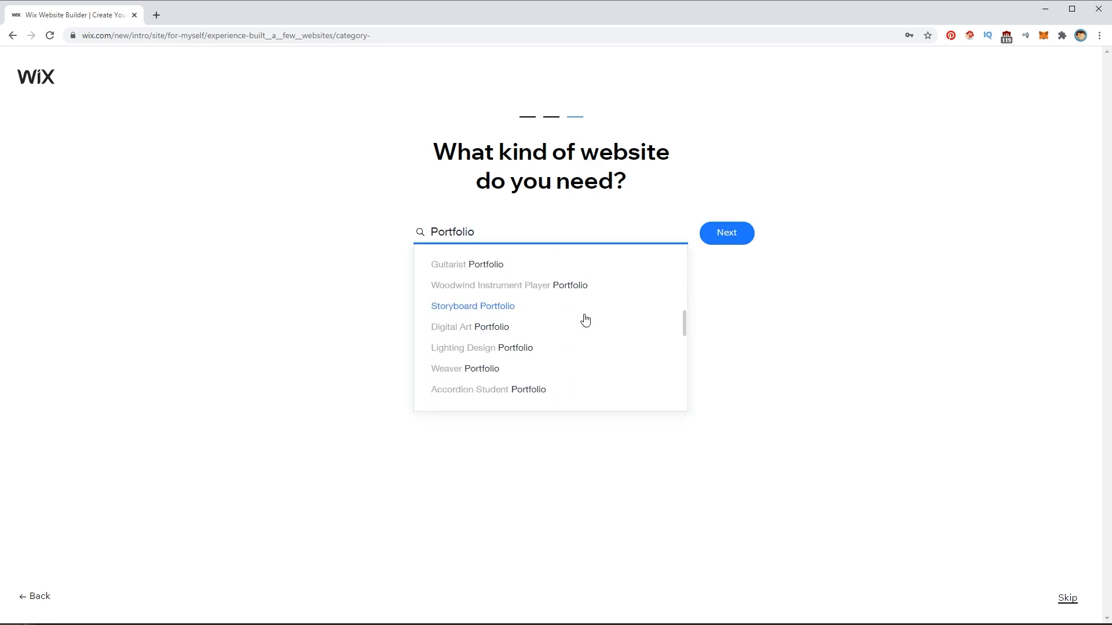
left_click(533, 328)
left_click(727, 234)
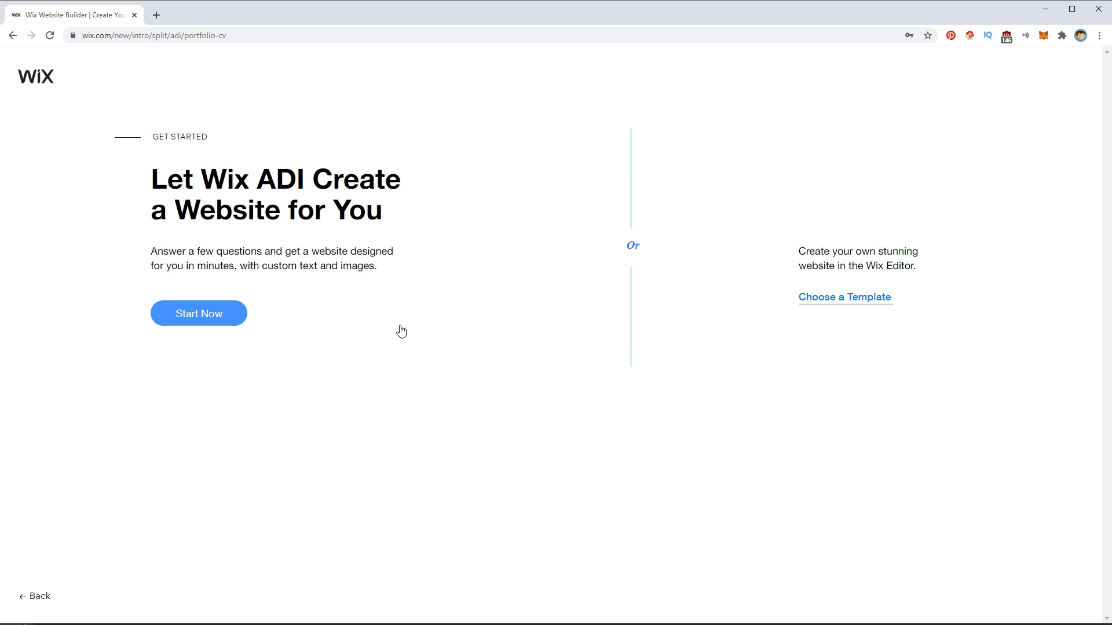
left_click(860, 305)
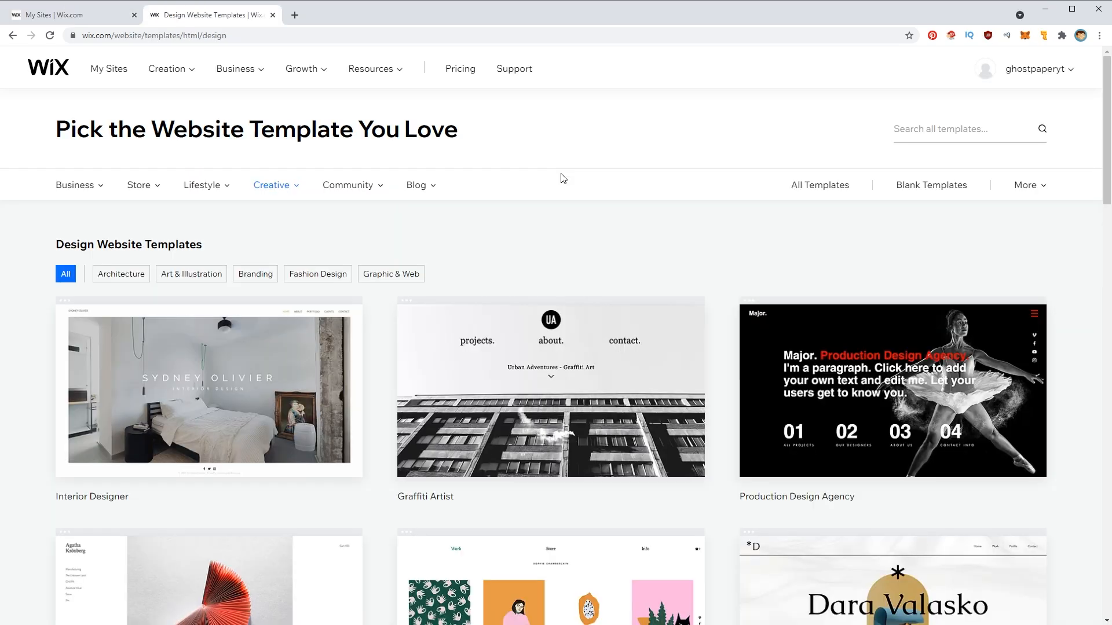
- Browse the first two pages of Design Website Templates
scroll(903, 288, "down", 4)
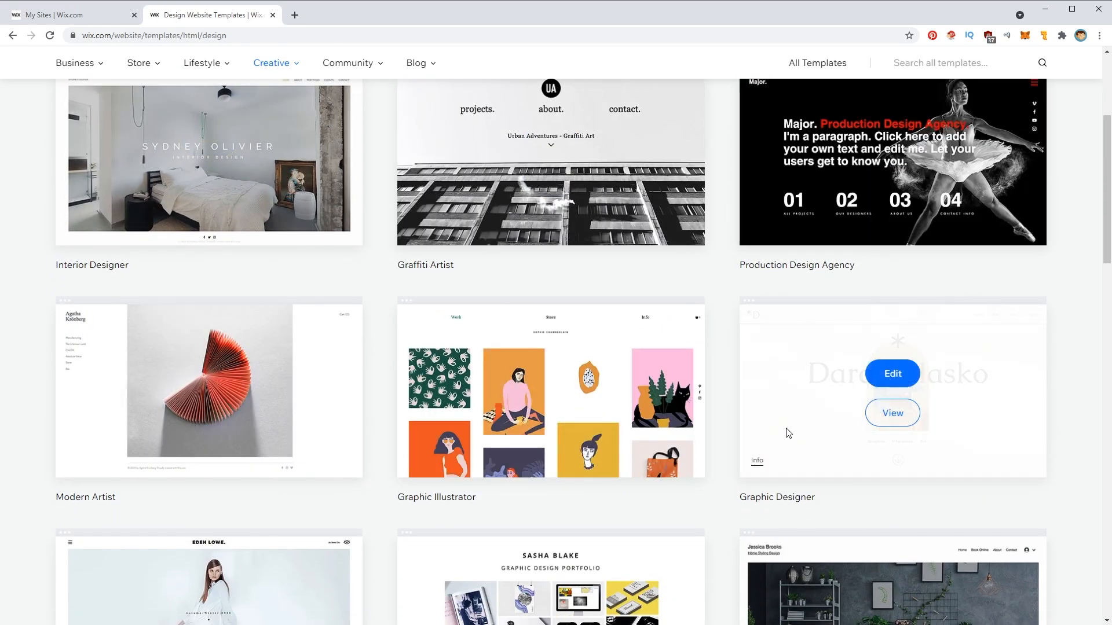
scroll(804, 354, "down", 2)
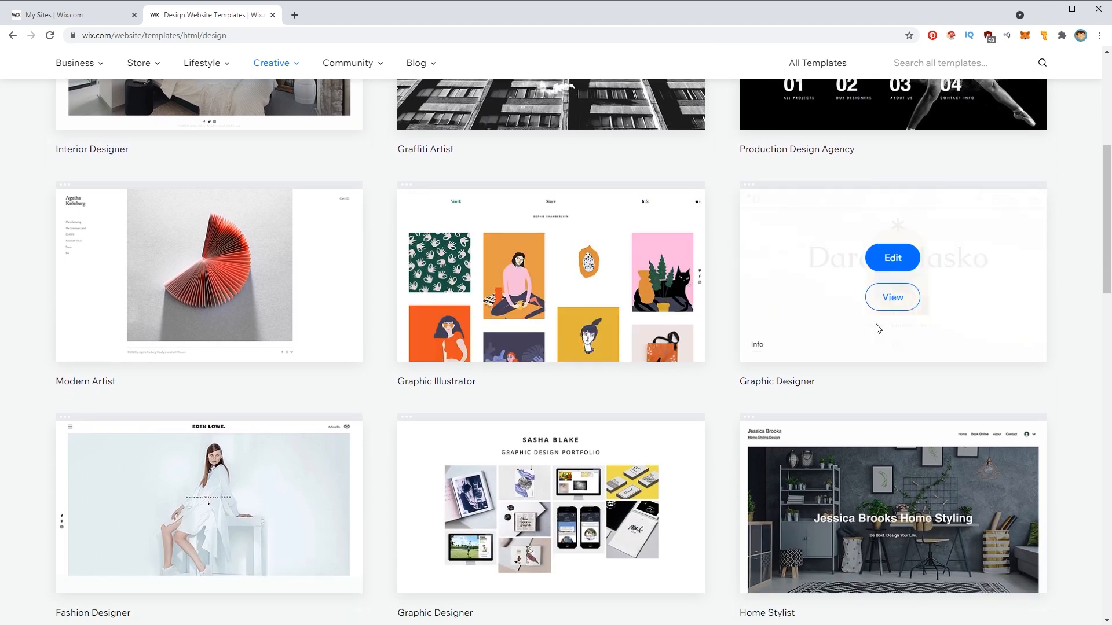
scroll(620, 357, "down", 6)
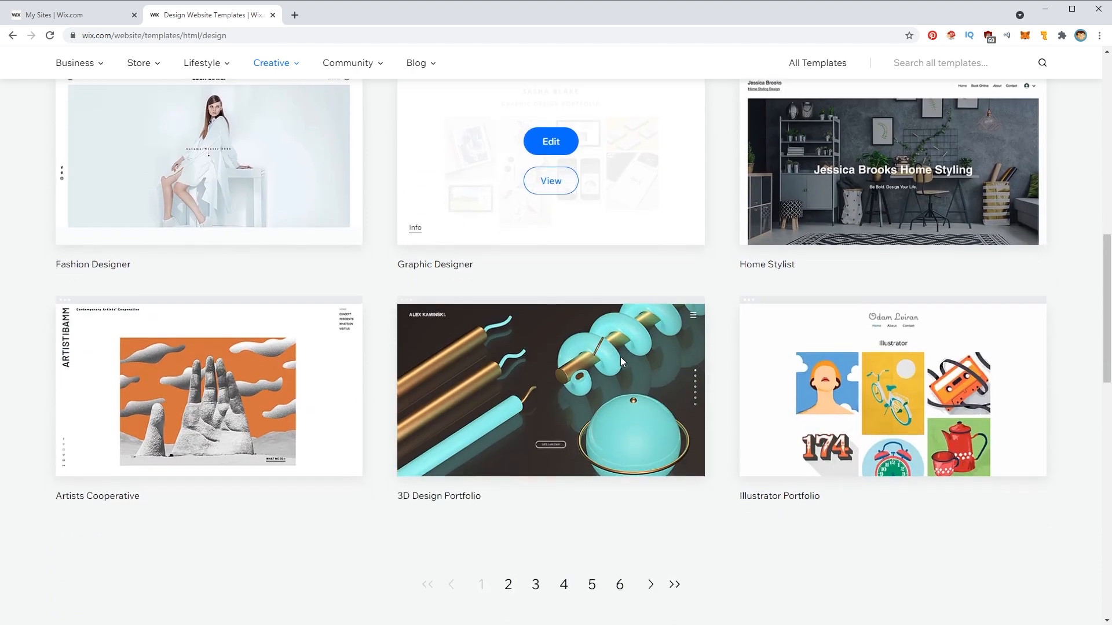
scroll(648, 443, "down", 4)
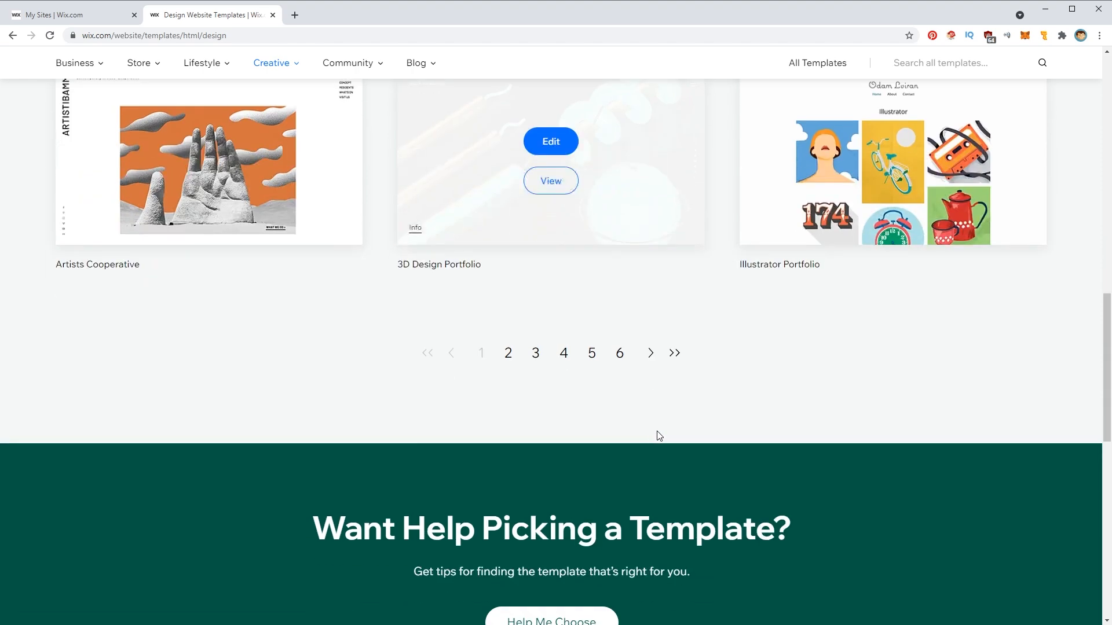
left_click(509, 355)
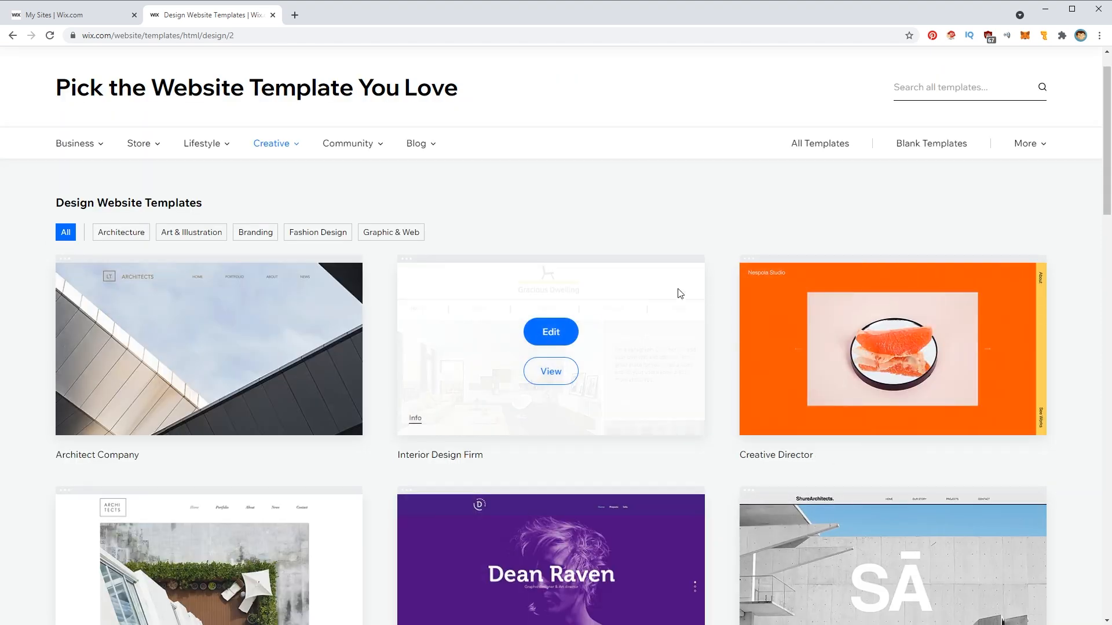
scroll(677, 290, "down", 7)
scroll(680, 294, "down", 4)
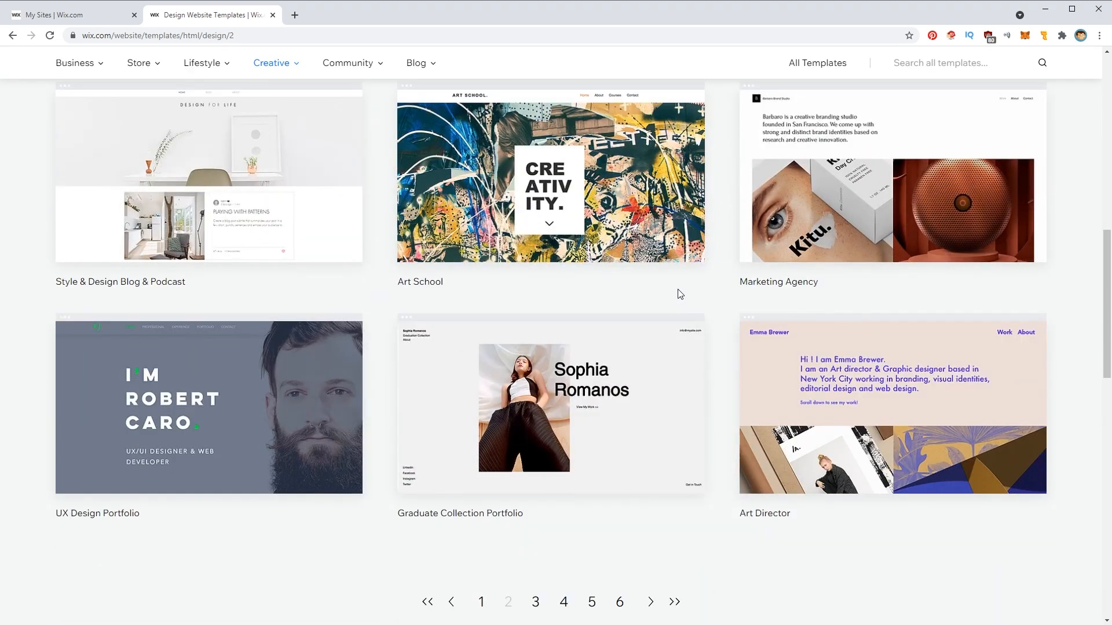
- Preview the Art Director template and open its full demo
mouse_move(875, 359)
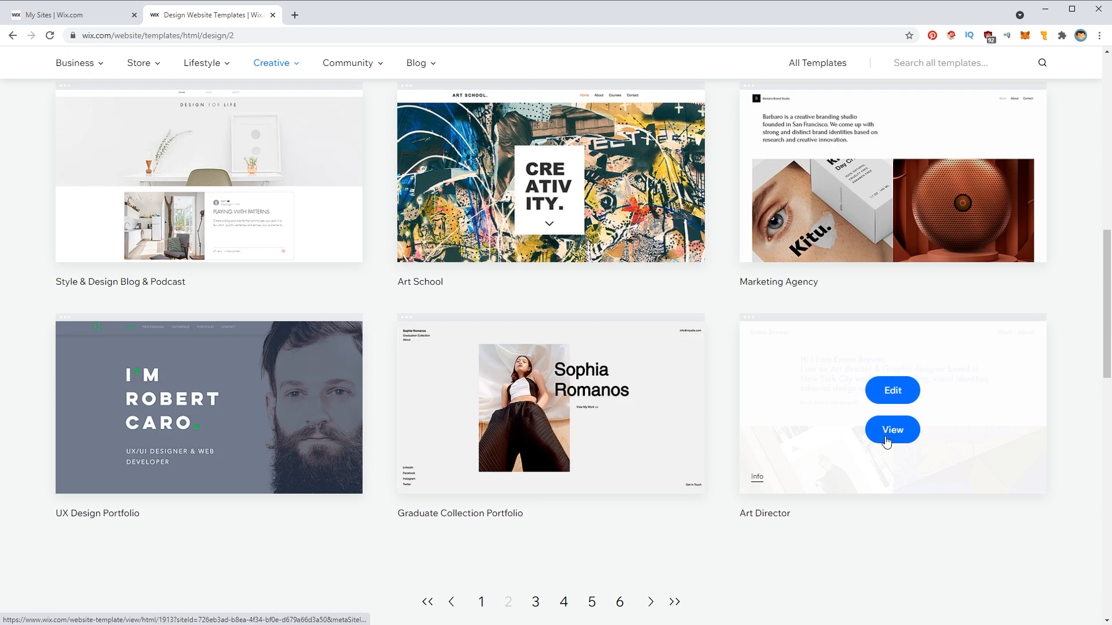
left_click(892, 430)
scroll(506, 295, "down", 2)
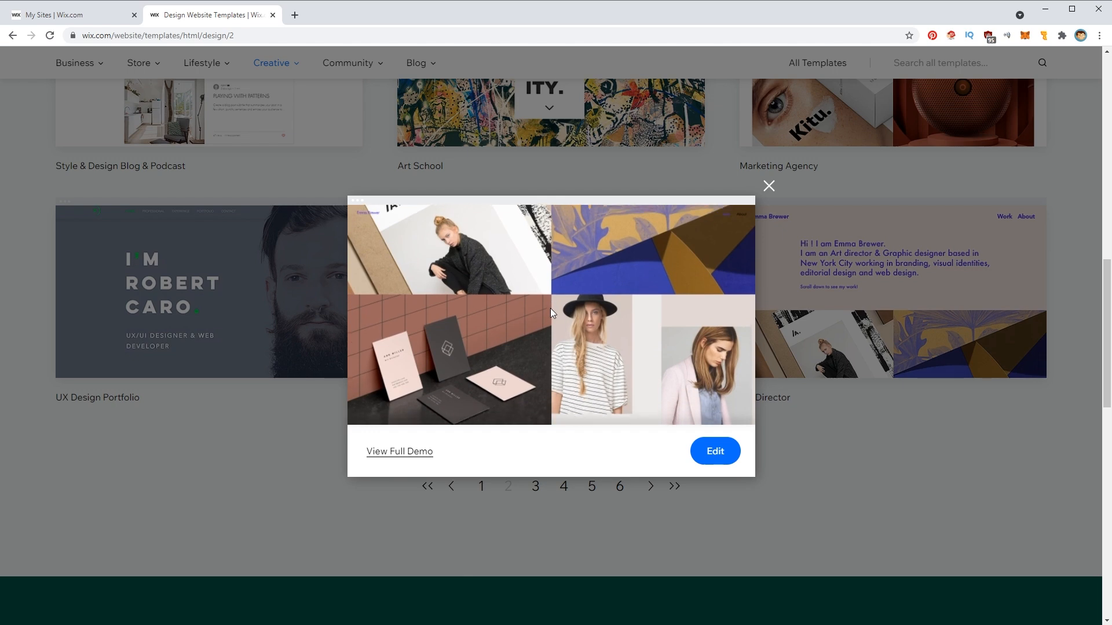
left_click(411, 452)
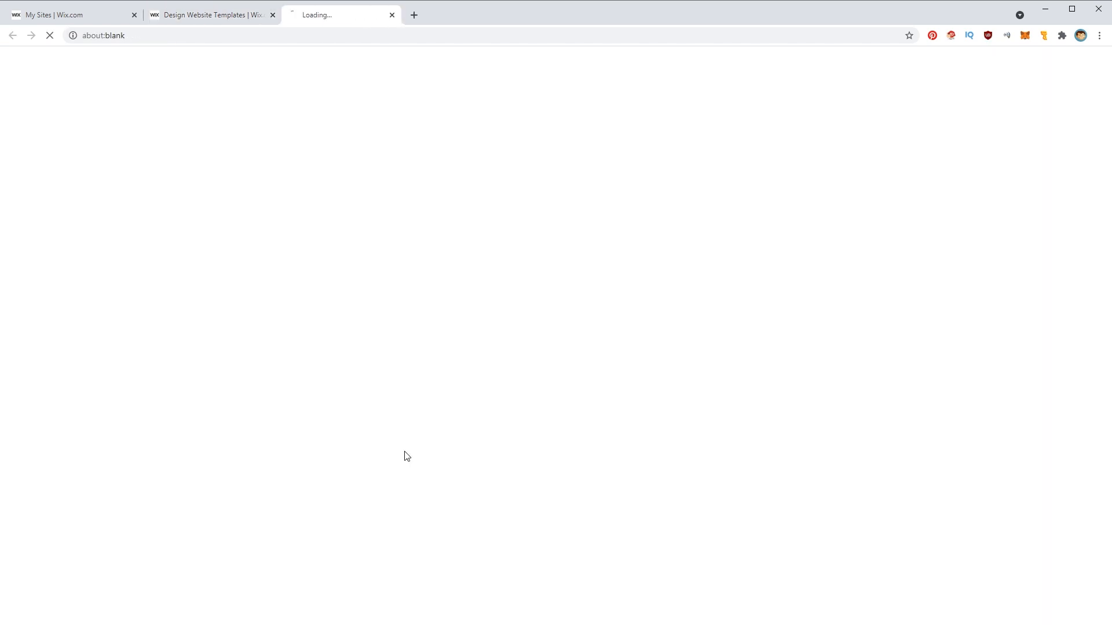
- Examine the Work and About pages of the Art Director template demo
scroll(571, 401, "down", 10)
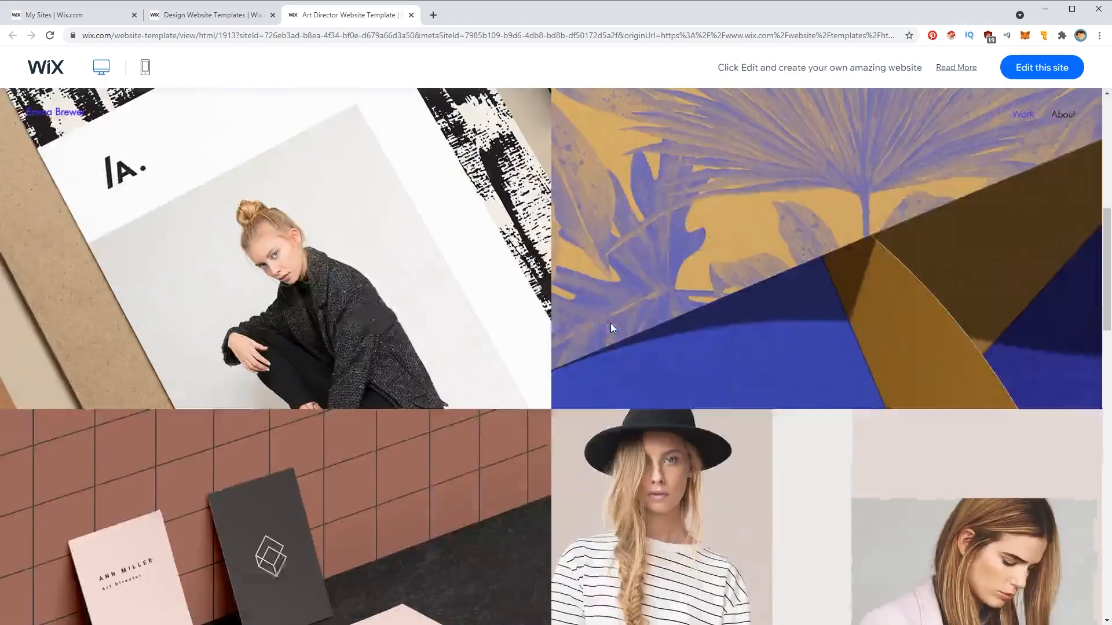
scroll(610, 324, "down", 4)
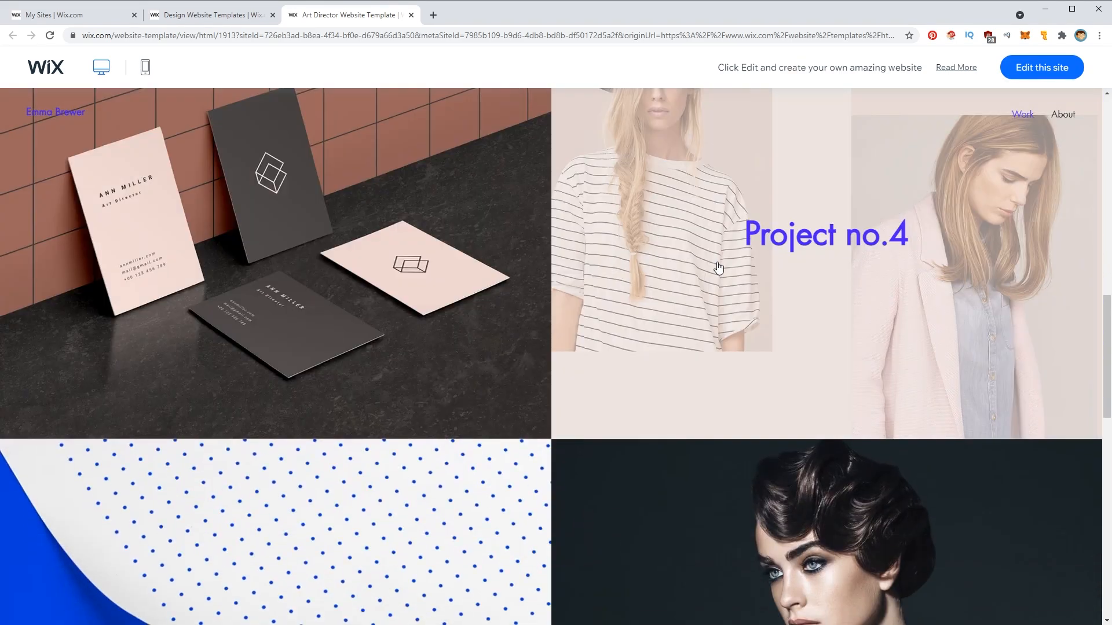
scroll(641, 235, "up", 10)
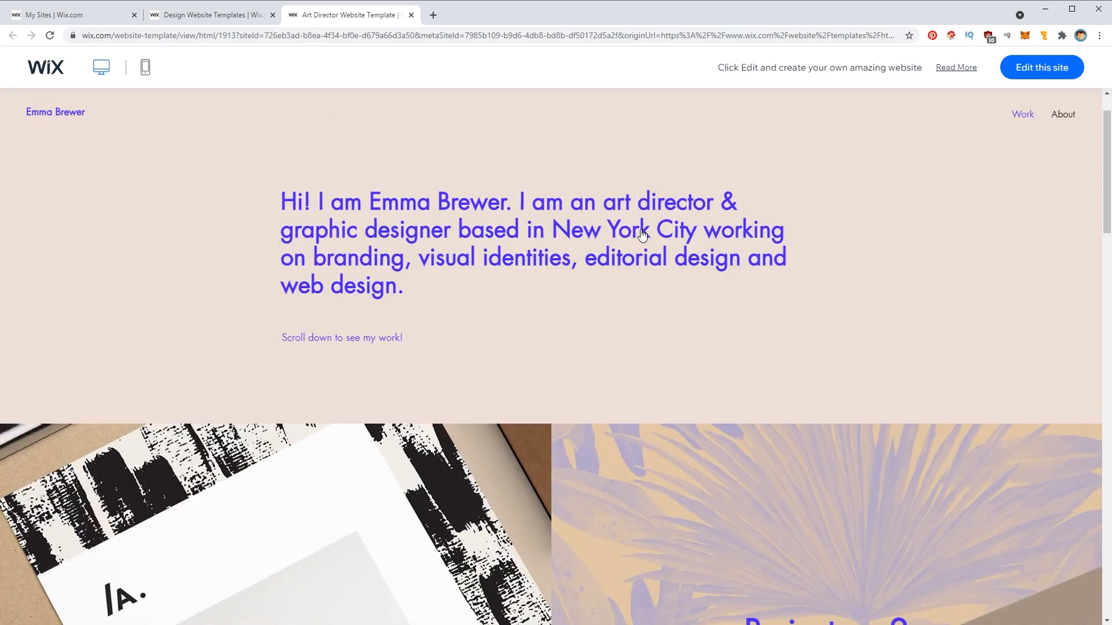
left_click(1056, 116)
scroll(533, 278, "down", 6)
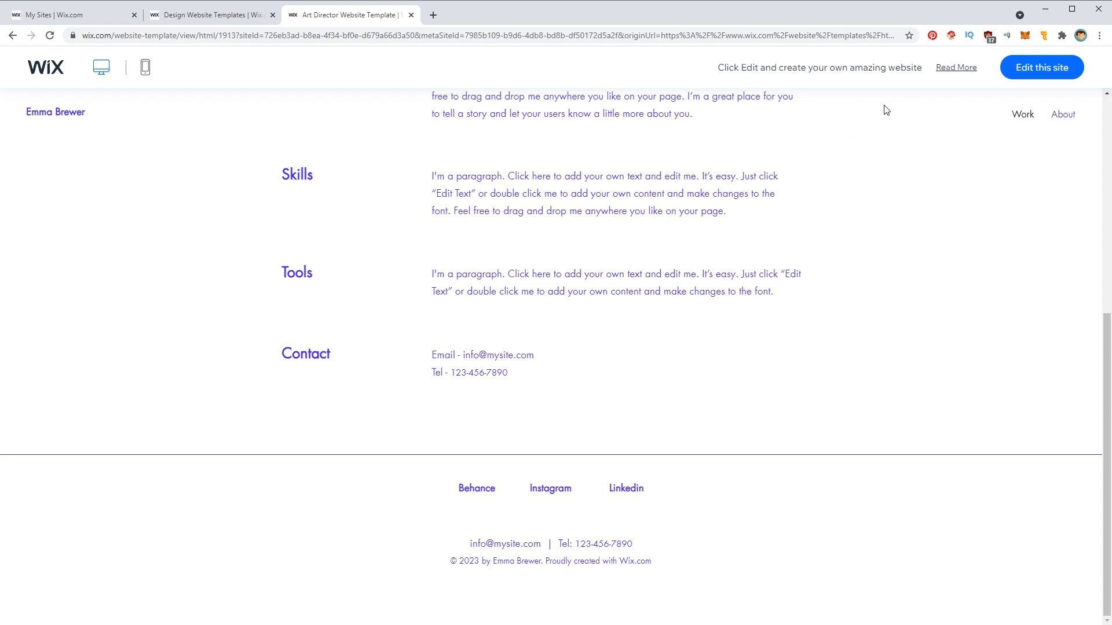
- Start editing the Art Director template and open the page options of project 01 in the site menu
left_click(1034, 69)
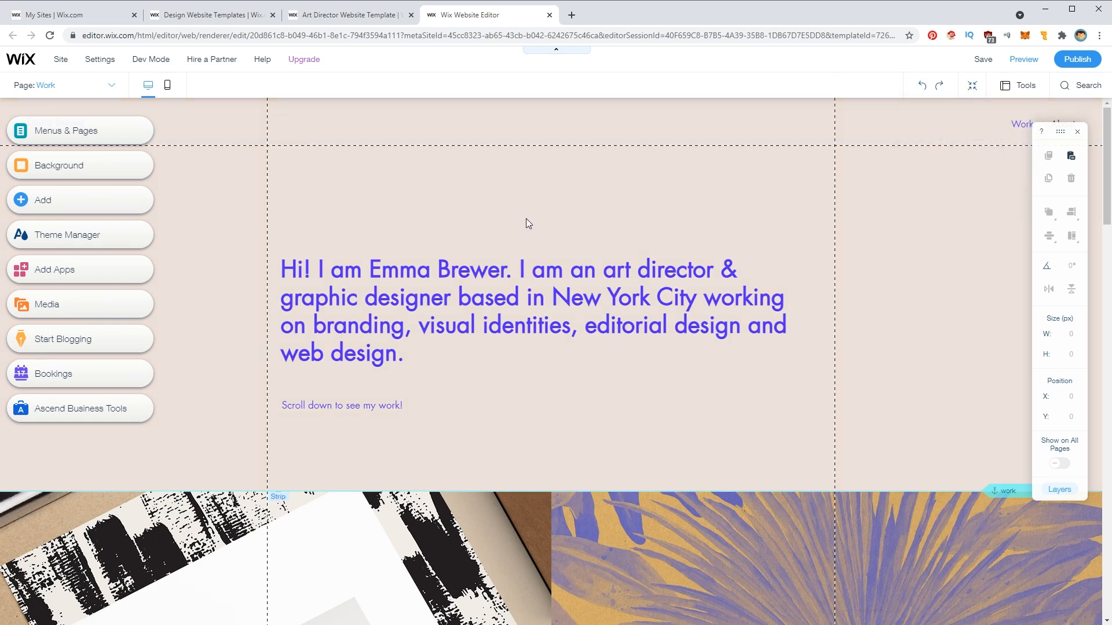
left_click(50, 132)
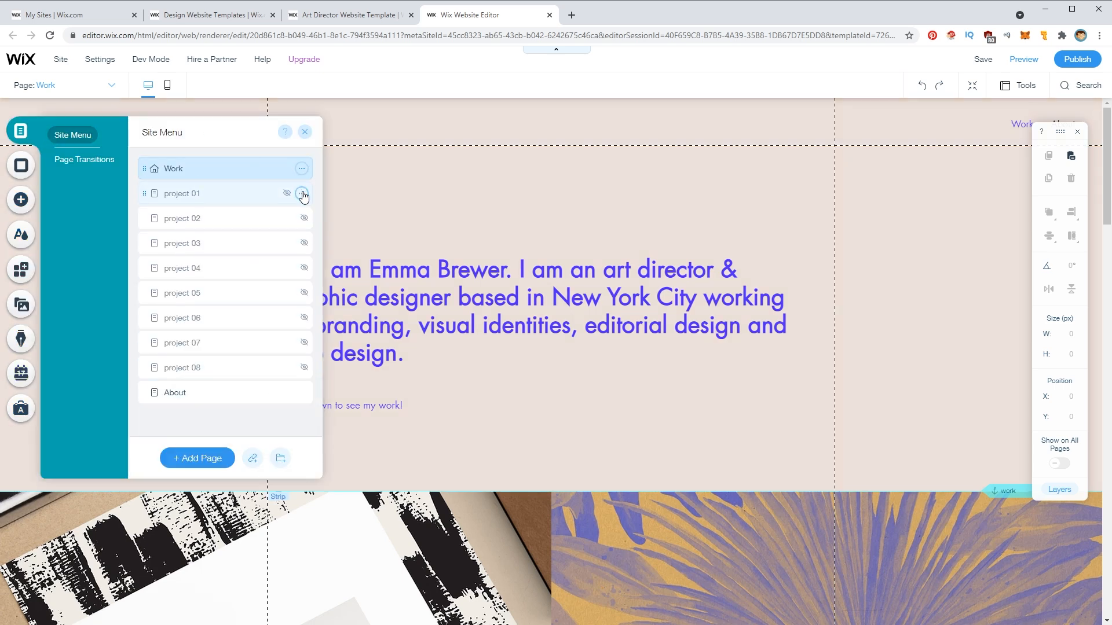
left_click(302, 193)
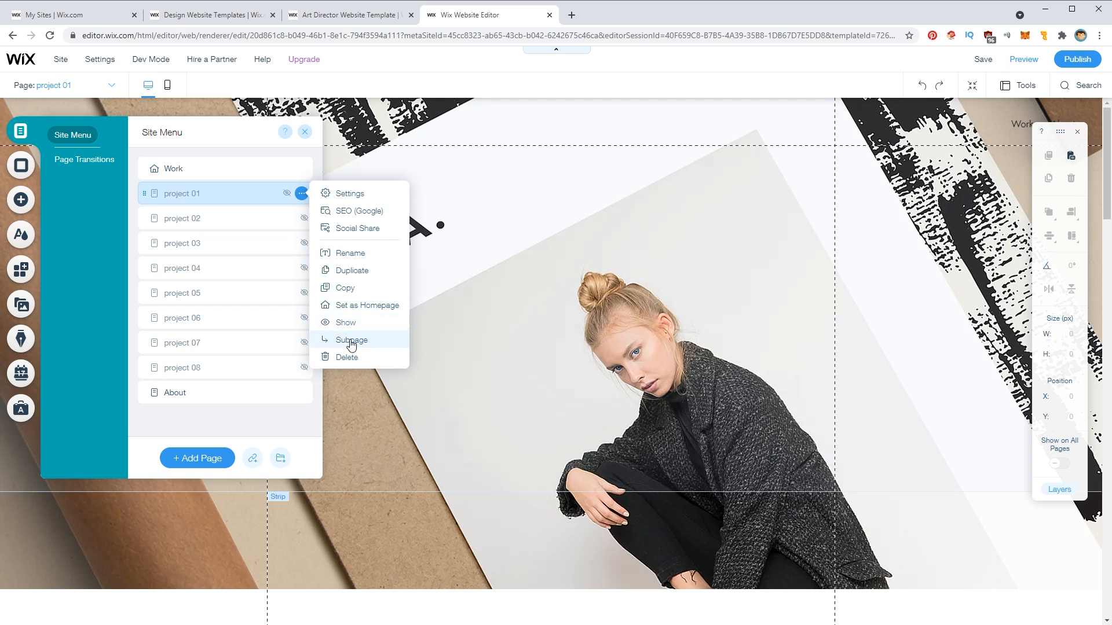
- Examine the editor's page backgrounds, text and image elements, site colors and App Market
left_click(22, 166)
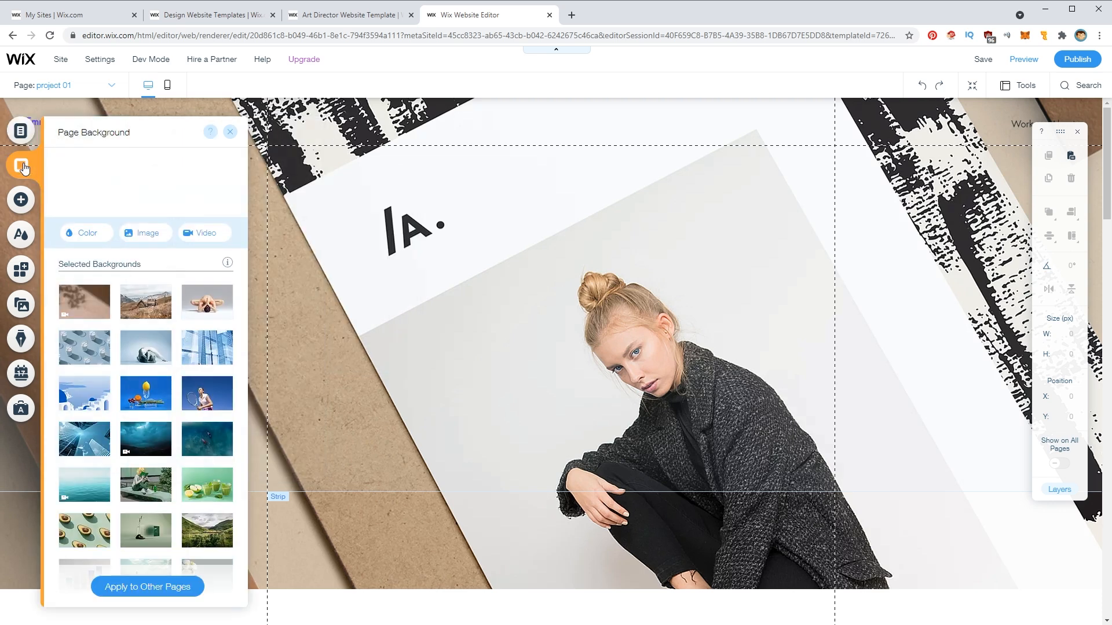
left_click(22, 202)
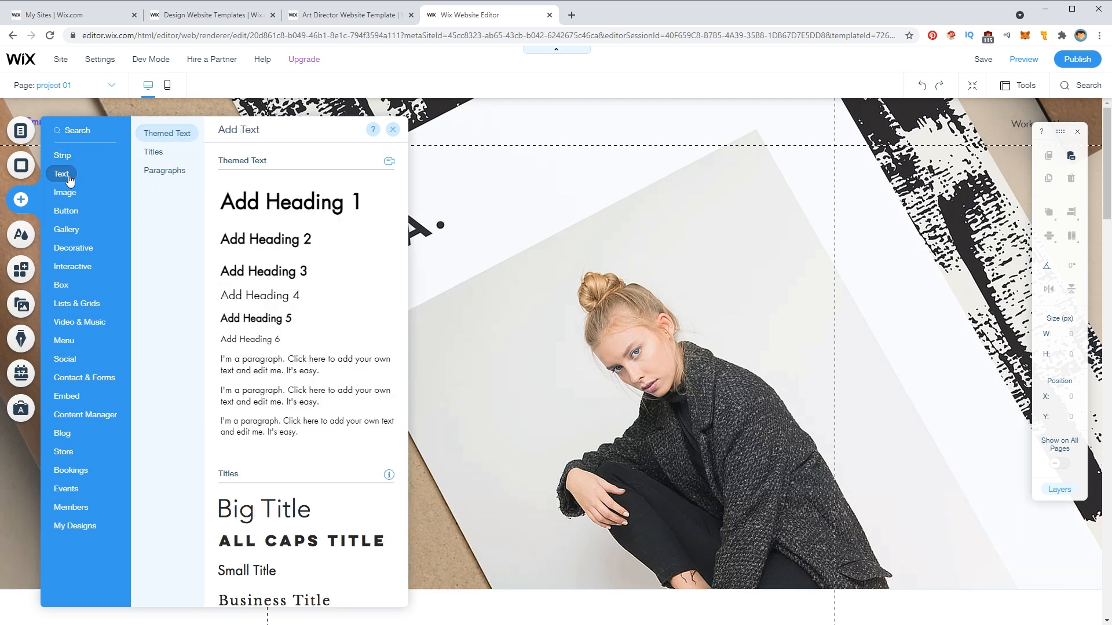
mouse_move(62, 201)
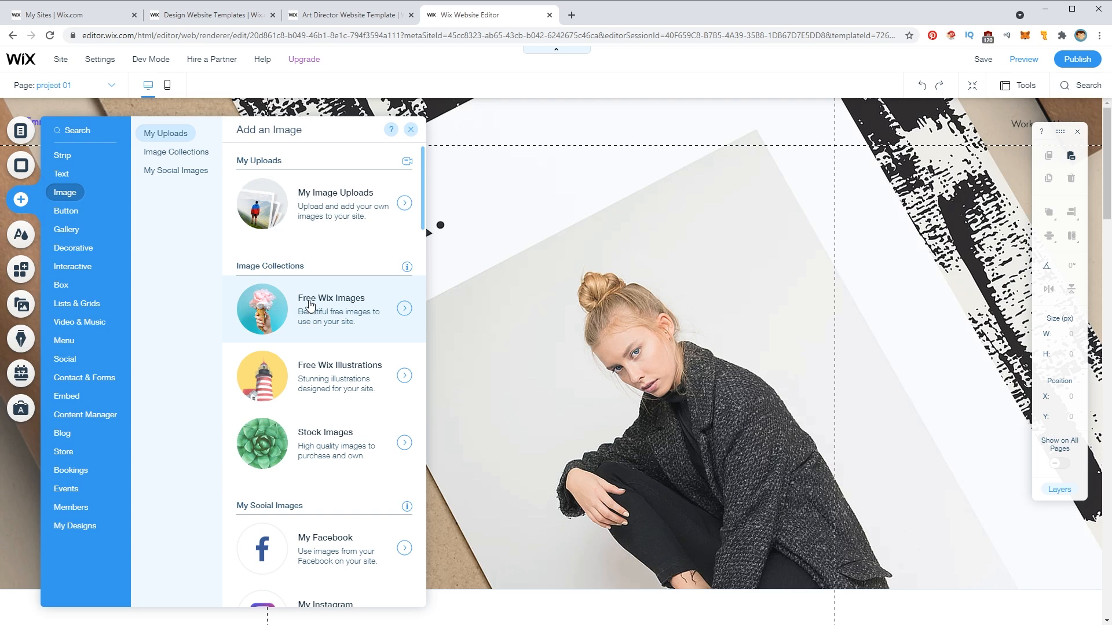
left_click(23, 234)
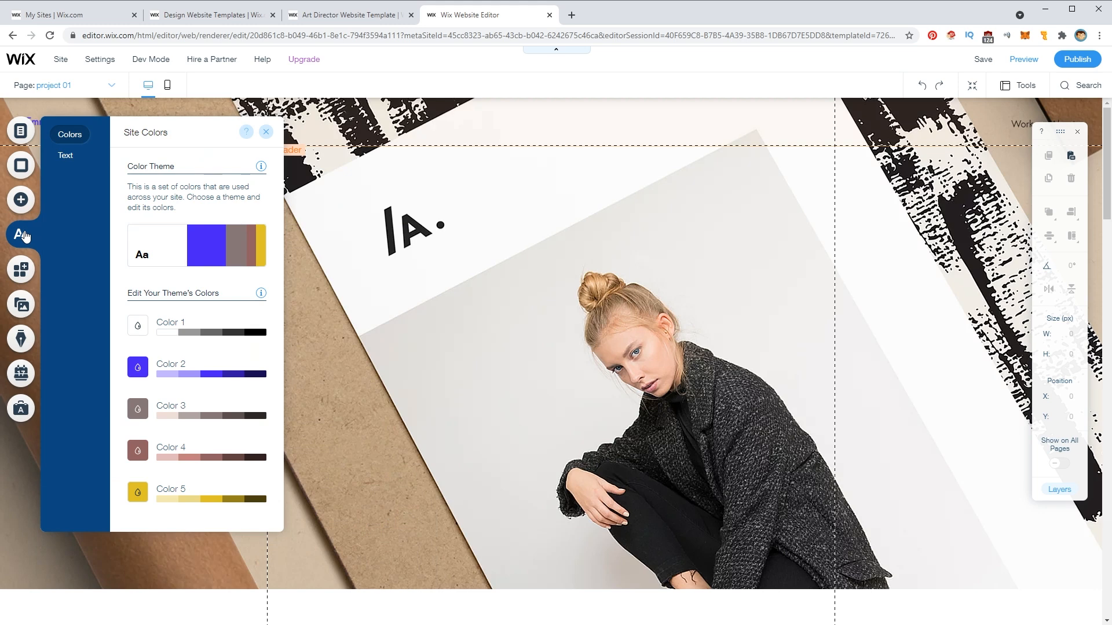
left_click(20, 269)
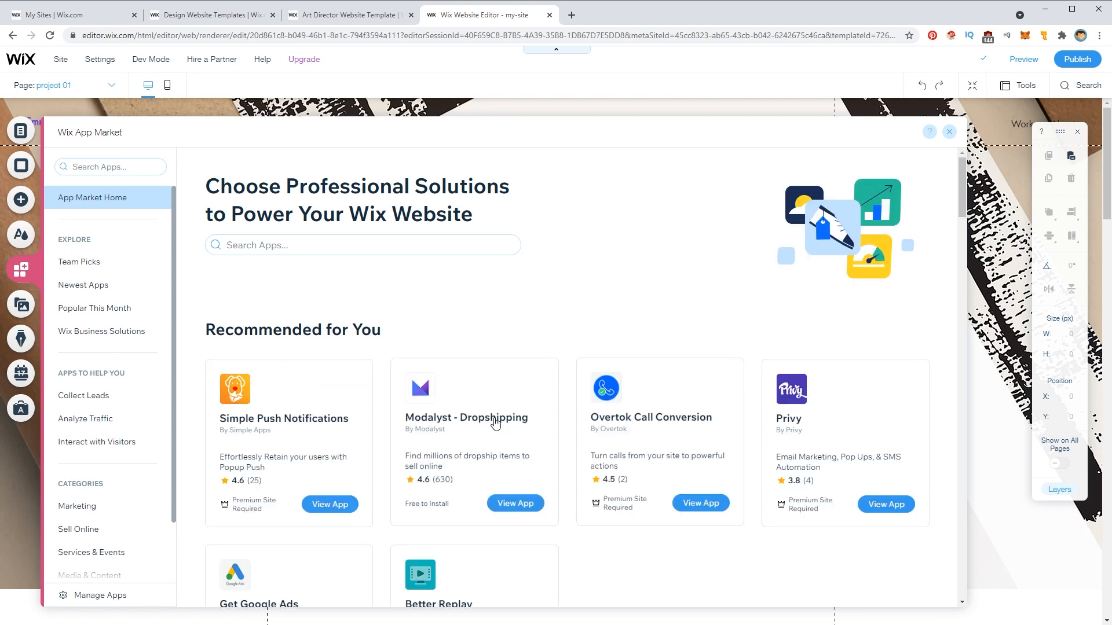
- Examine the editor's media options, blog and online bookings add-ons, and Ascend marketing tools
left_click(21, 304)
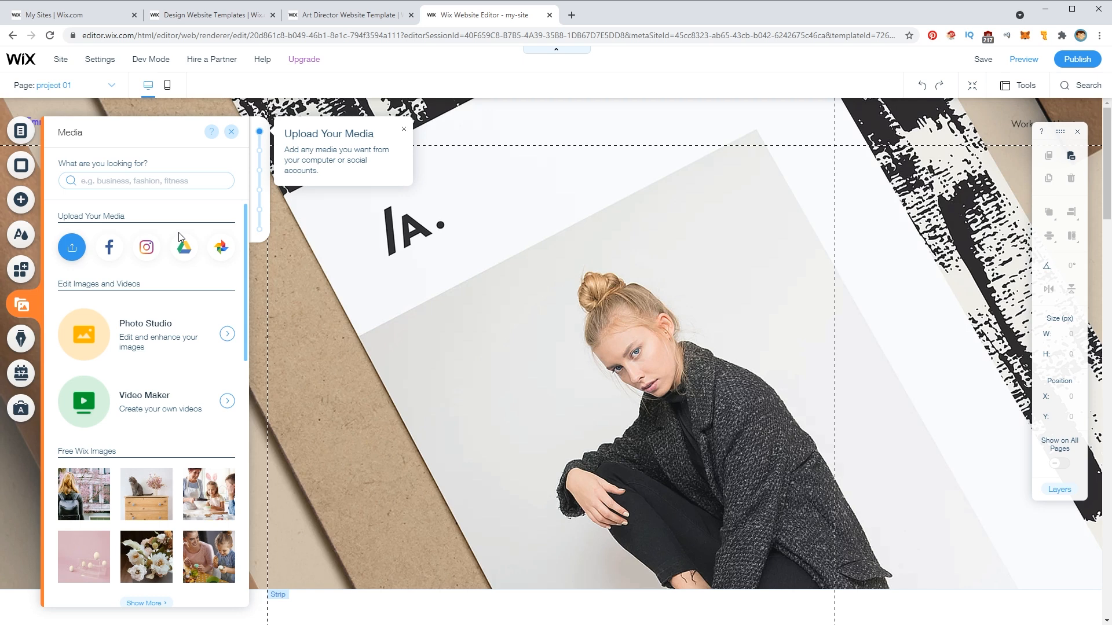
left_click(21, 339)
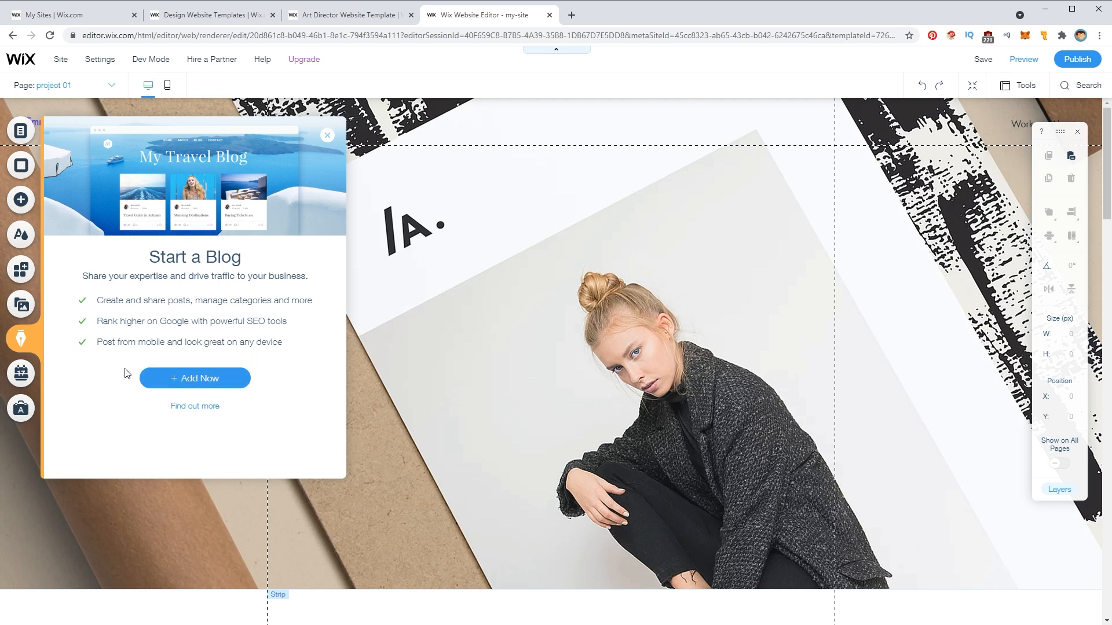
left_click(20, 374)
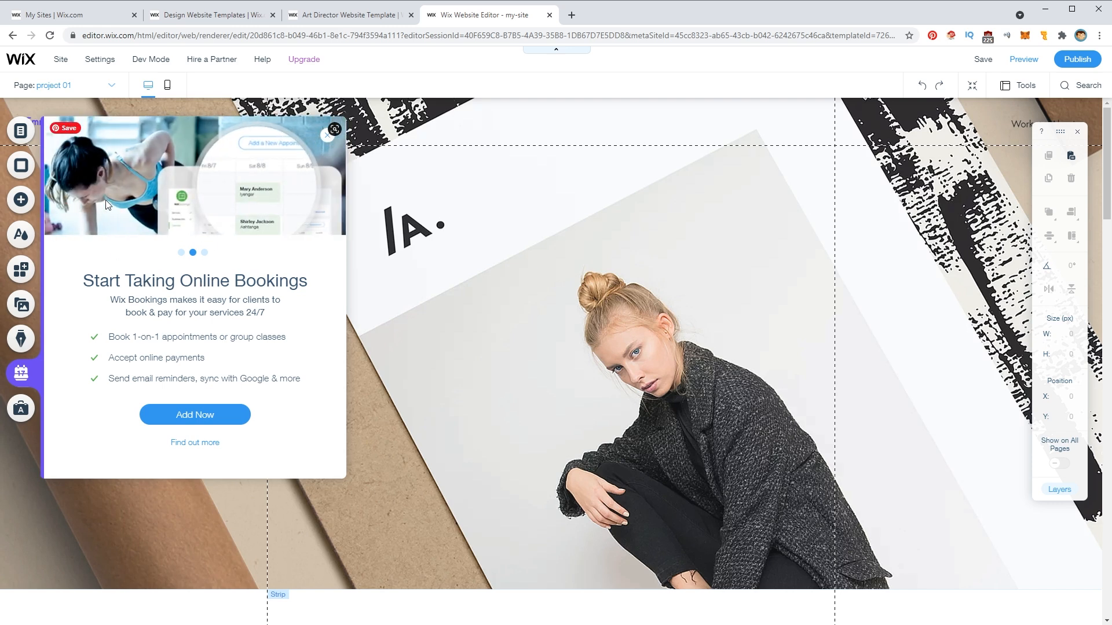
left_click(21, 409)
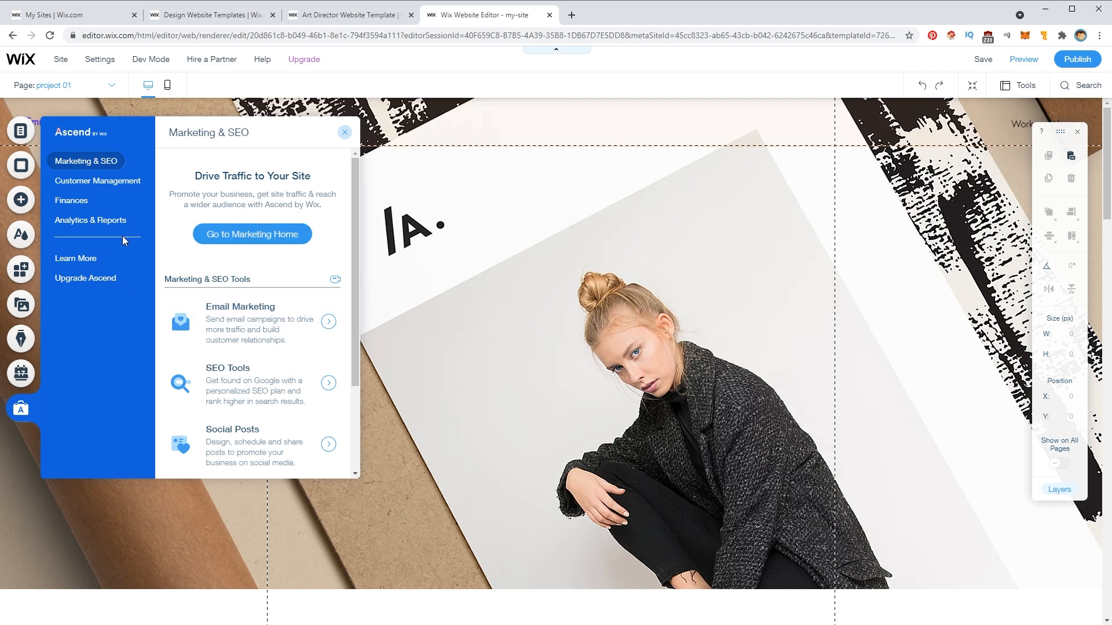
left_click(397, 169)
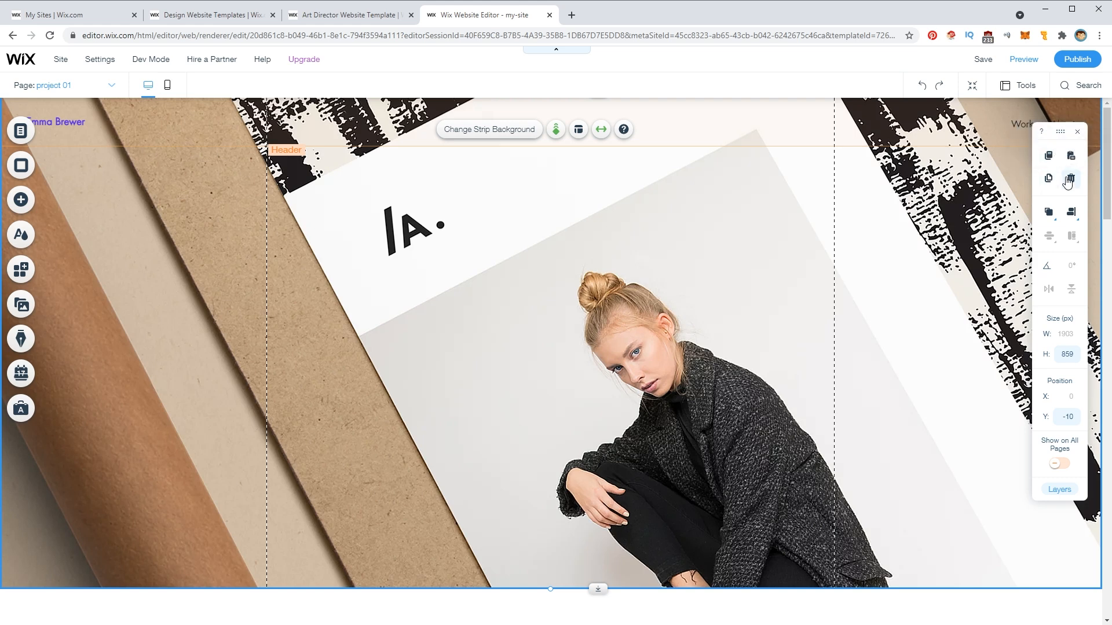
- Add a new site page named Social Media Page and place it below About in the site menu
left_click(20, 130)
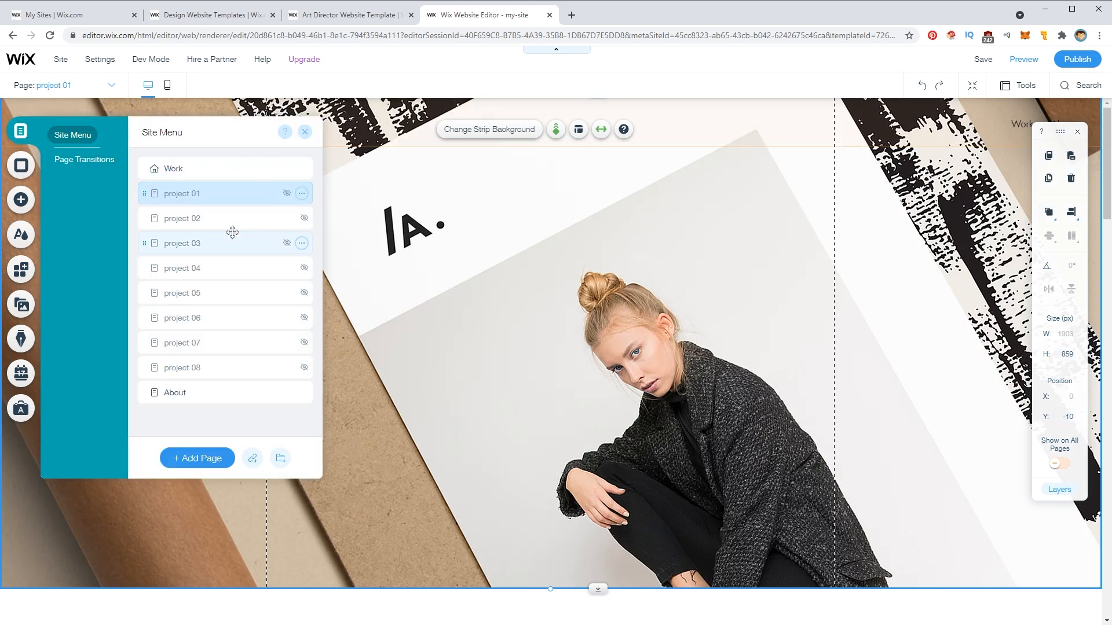
left_click(188, 461)
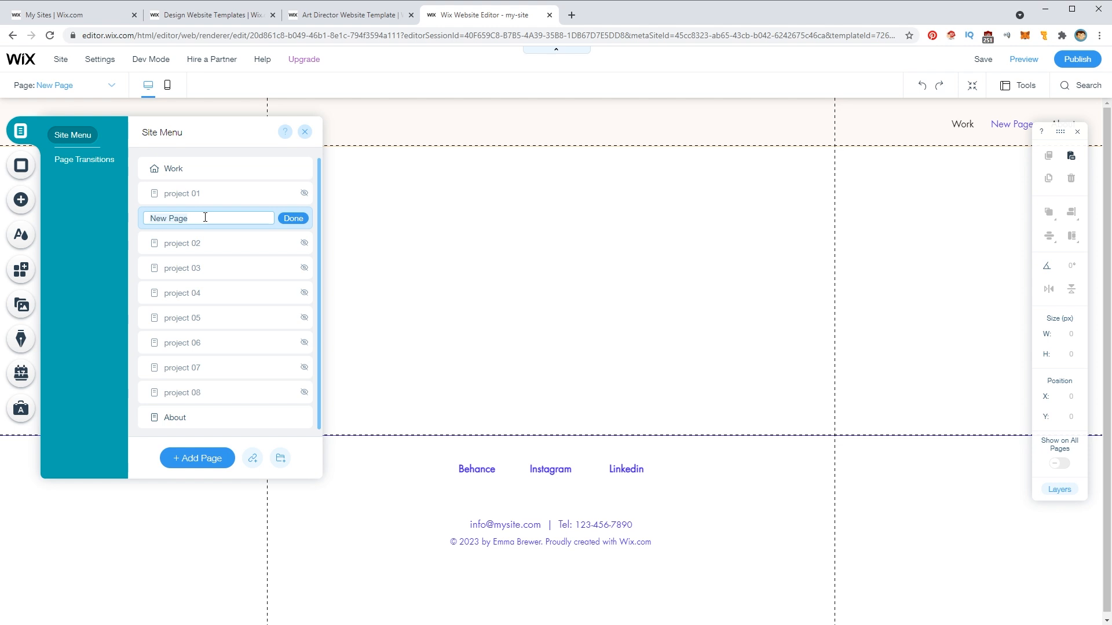
type("Social Media")
left_click(291, 218)
left_click_drag(248, 219, 224, 417)
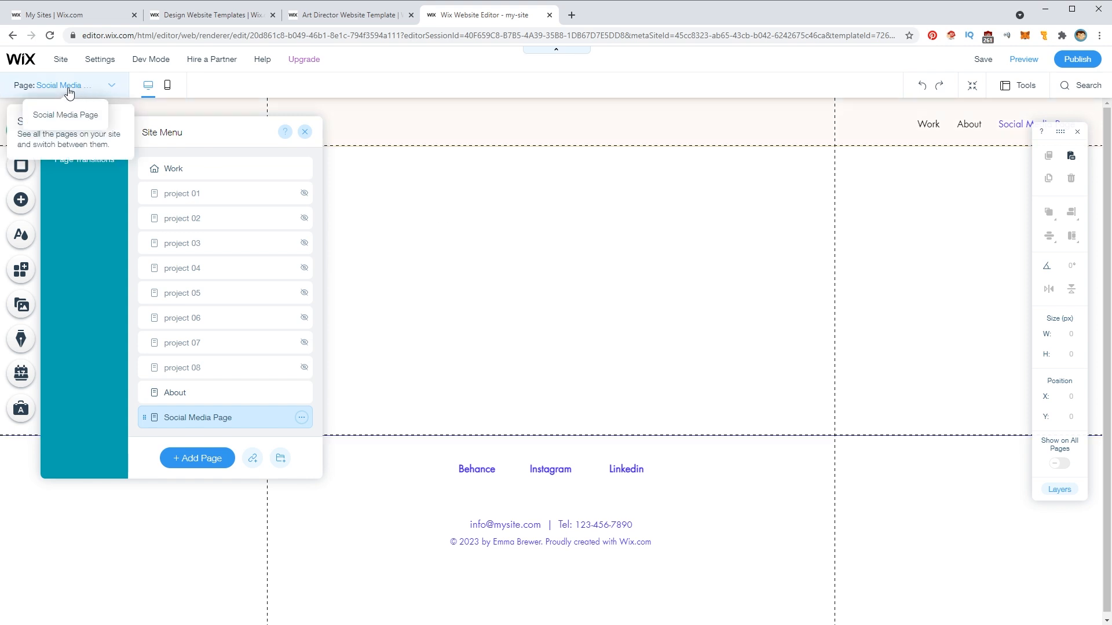
left_click(101, 87)
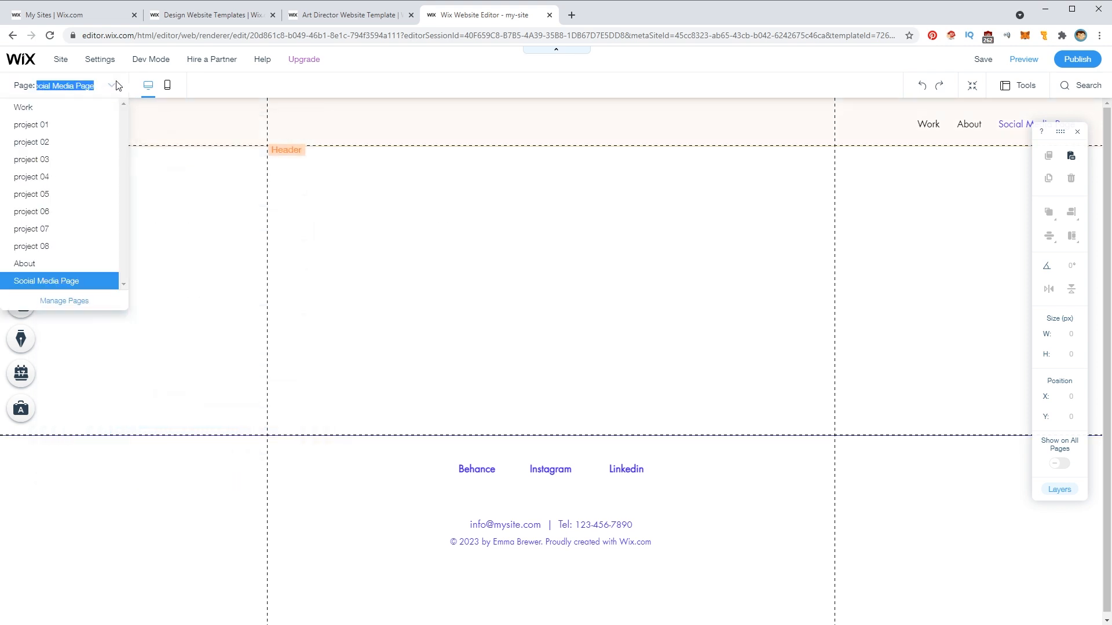
left_click(117, 85)
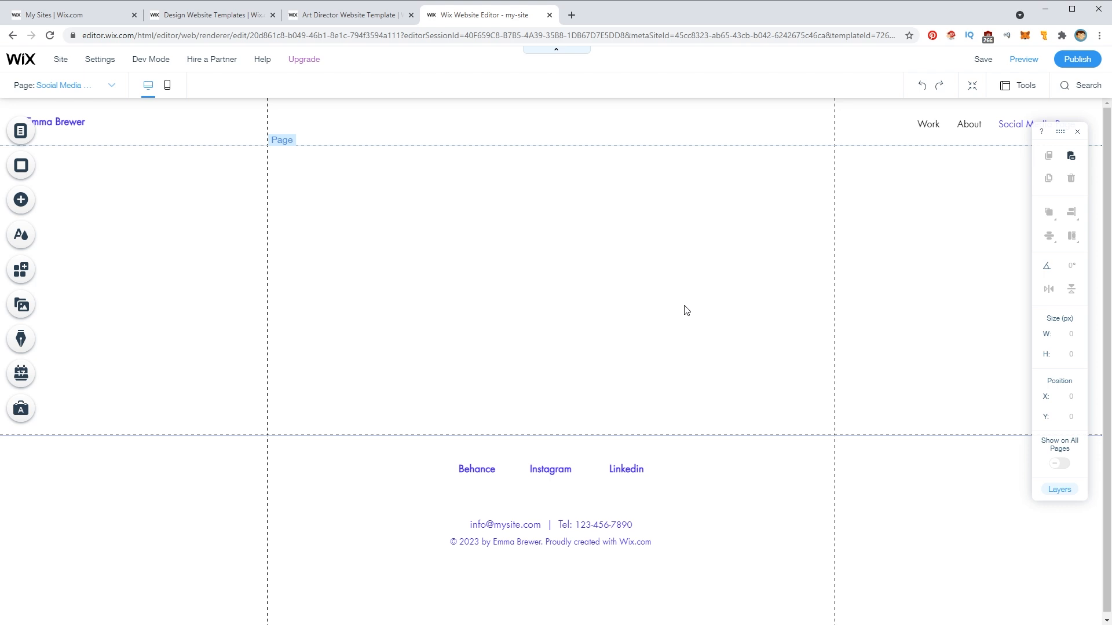
- Start the mobile site setup and set the mobile menu to open on the right
left_click(168, 90)
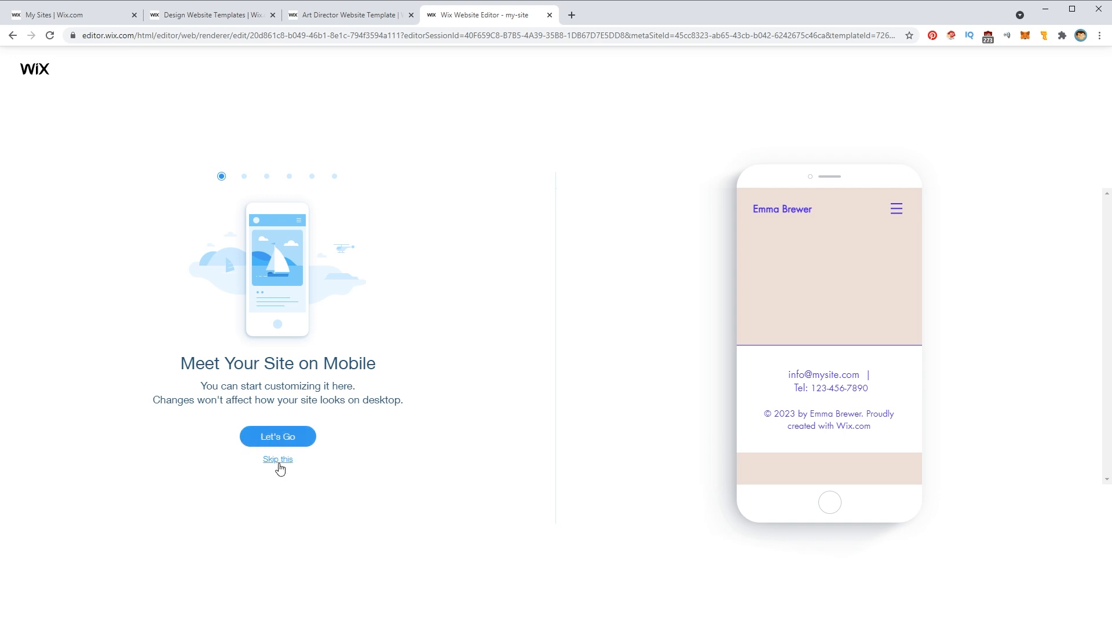
left_click(278, 437)
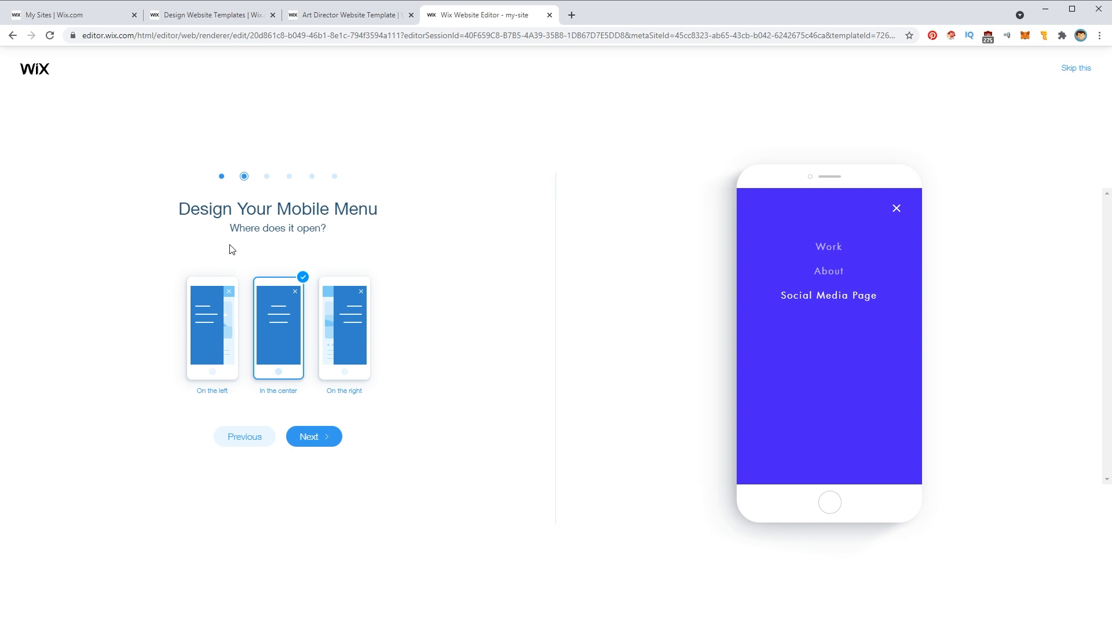
left_click(219, 327)
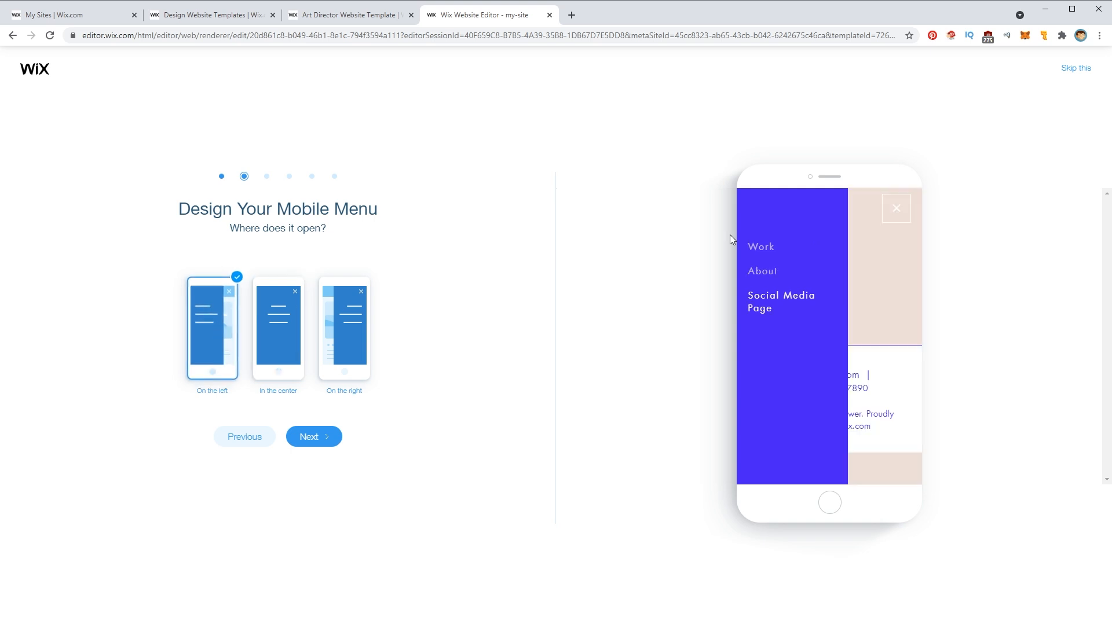
left_click(278, 330)
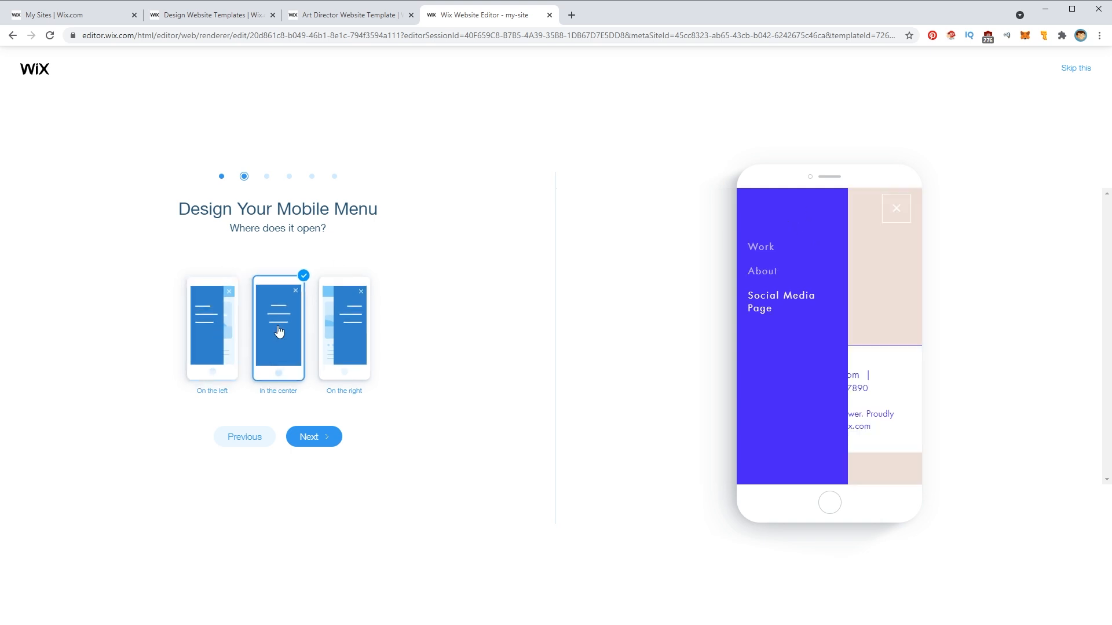
left_click(346, 327)
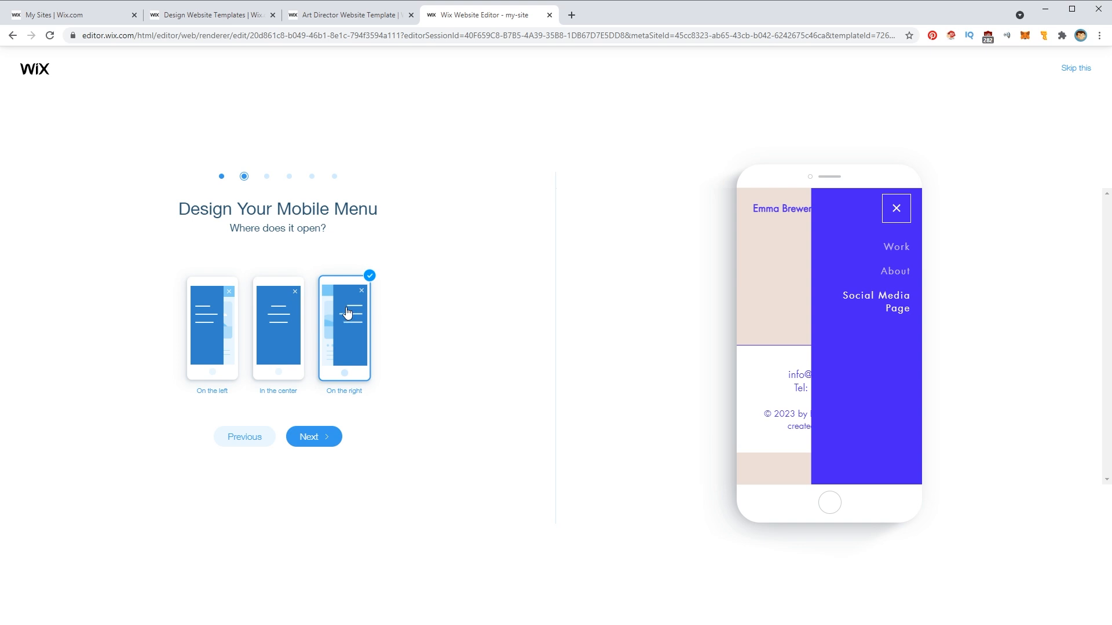
left_click(306, 438)
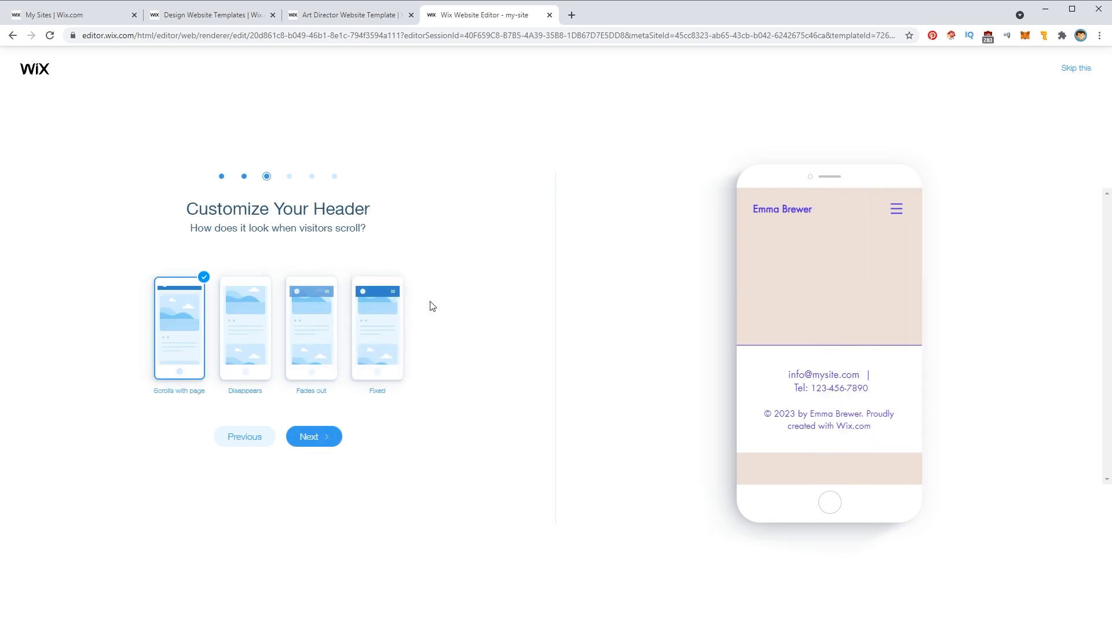
- Try the other header scroll options and set the mobile header to Scrolls with page
left_click(248, 303)
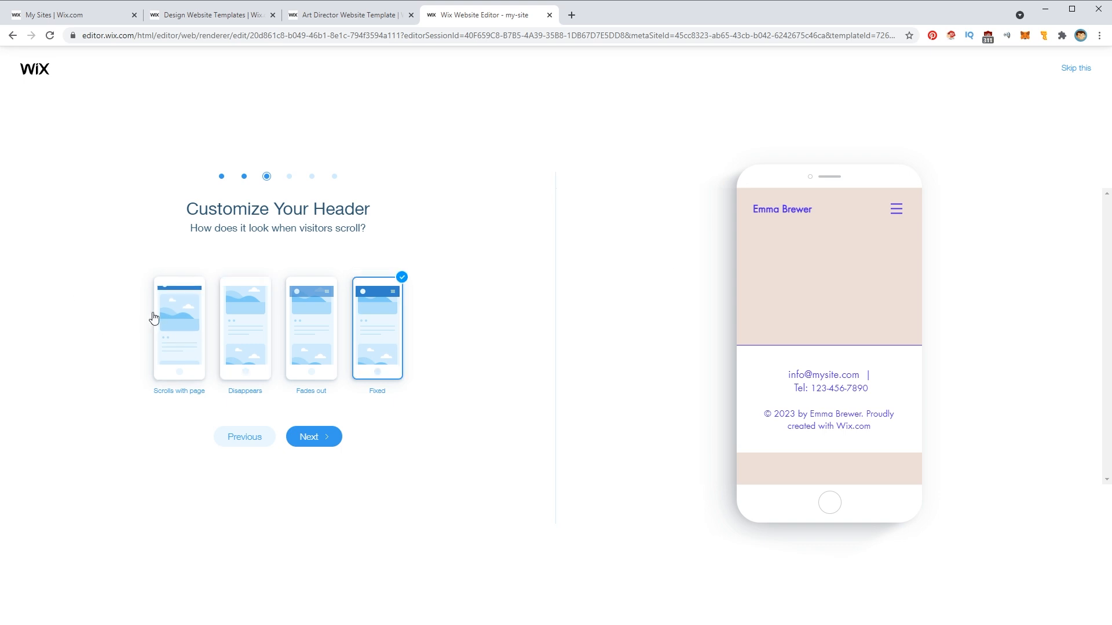
left_click(168, 315)
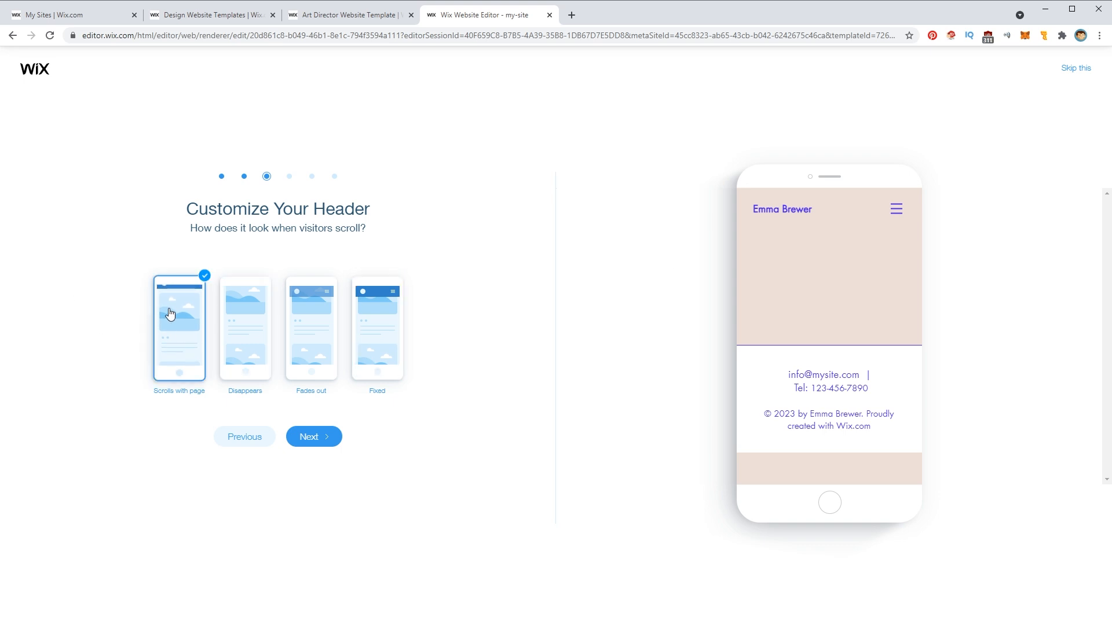
left_click(306, 443)
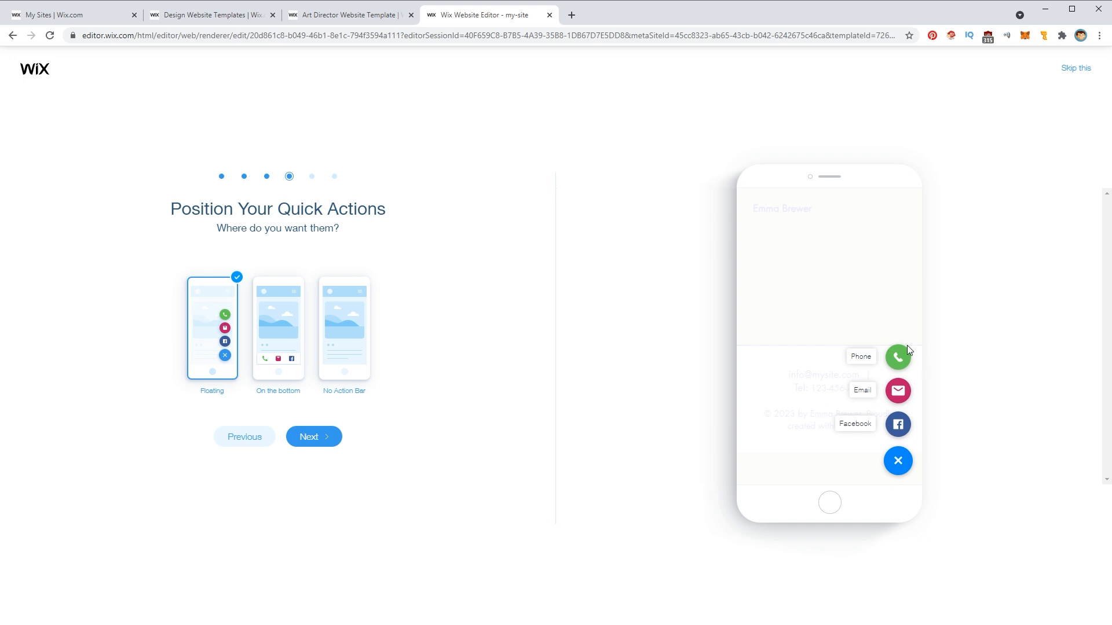
- Finish the mobile setup with No Action Bar for quick actions and a Back to Top button included
left_click(341, 315)
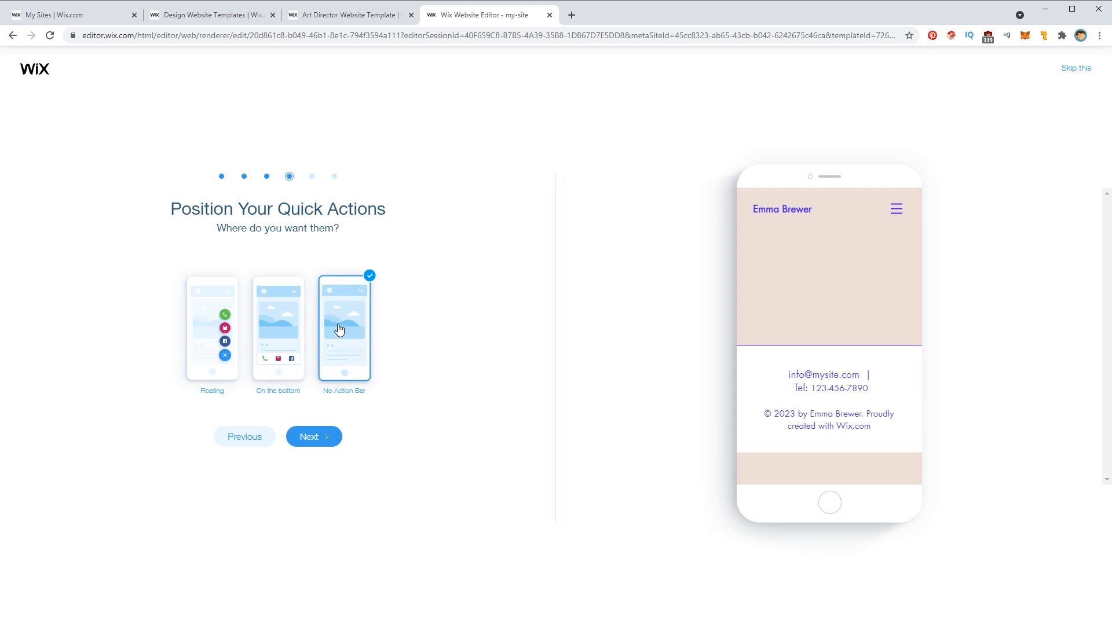
left_click(298, 443)
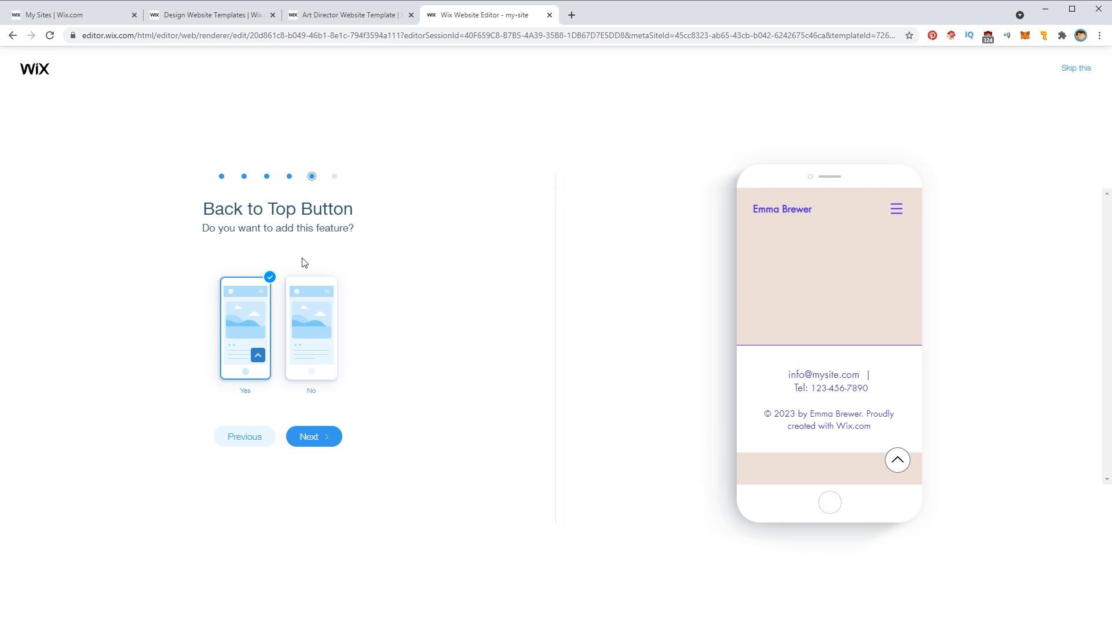
left_click(306, 440)
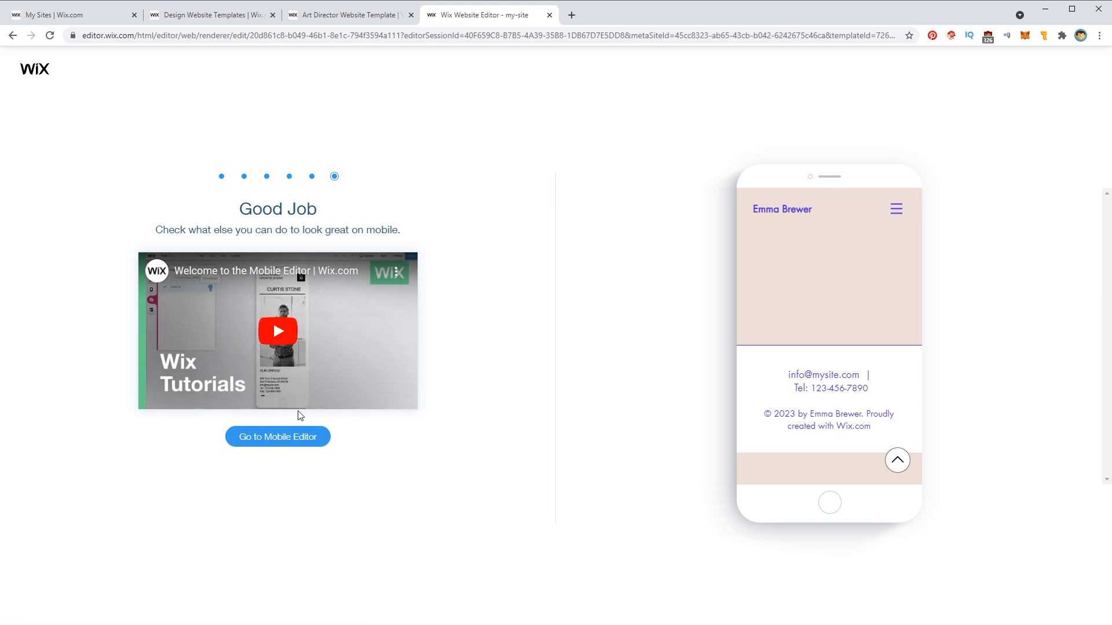
left_click(283, 441)
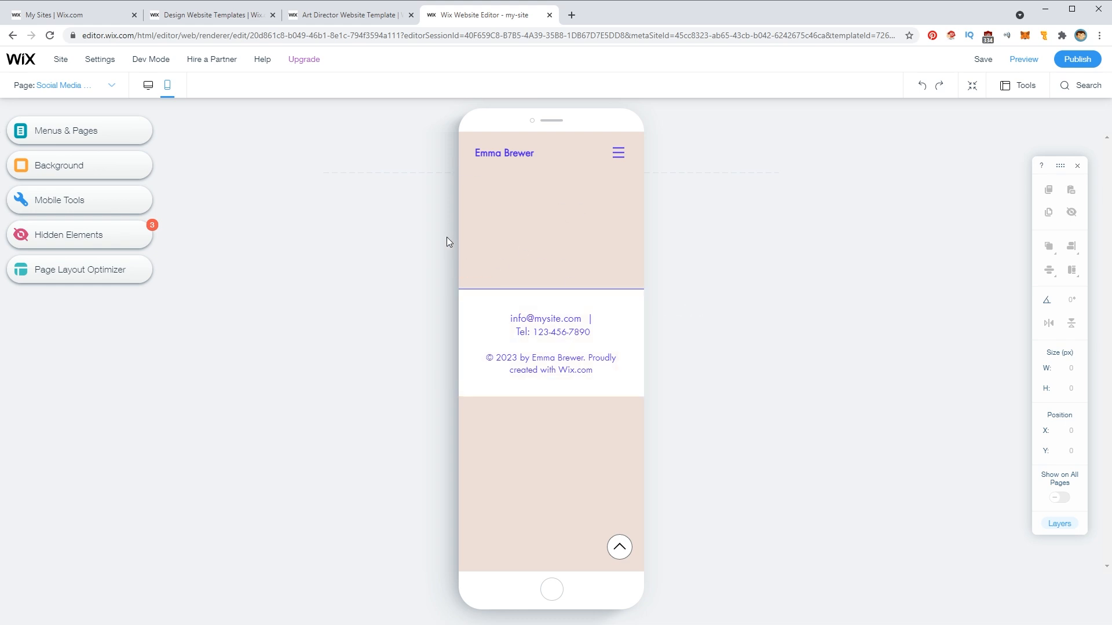
- Compare the desktop and mobile views, and restore the hidden Behance, Instagram and Linkedin buttons in the mobile footer
left_click(151, 90)
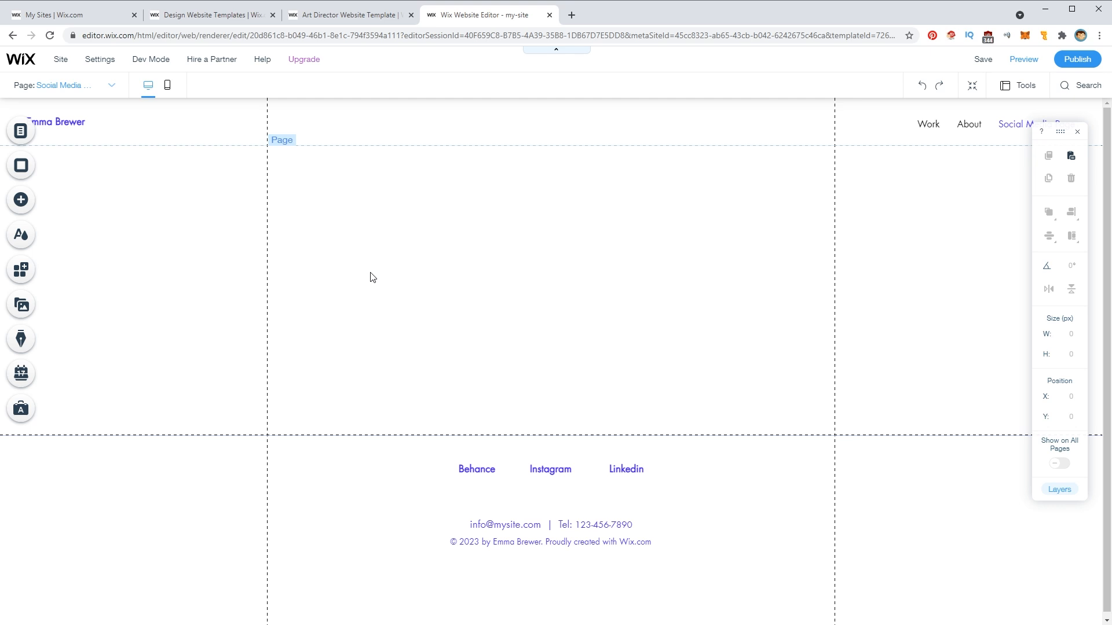
left_click(168, 85)
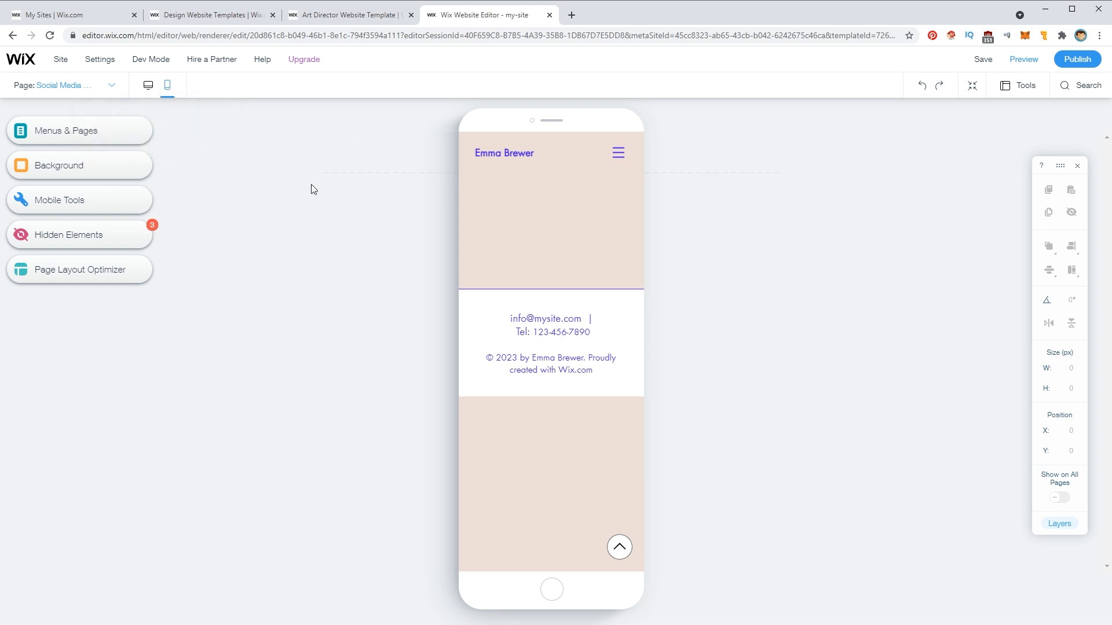
left_click(60, 241)
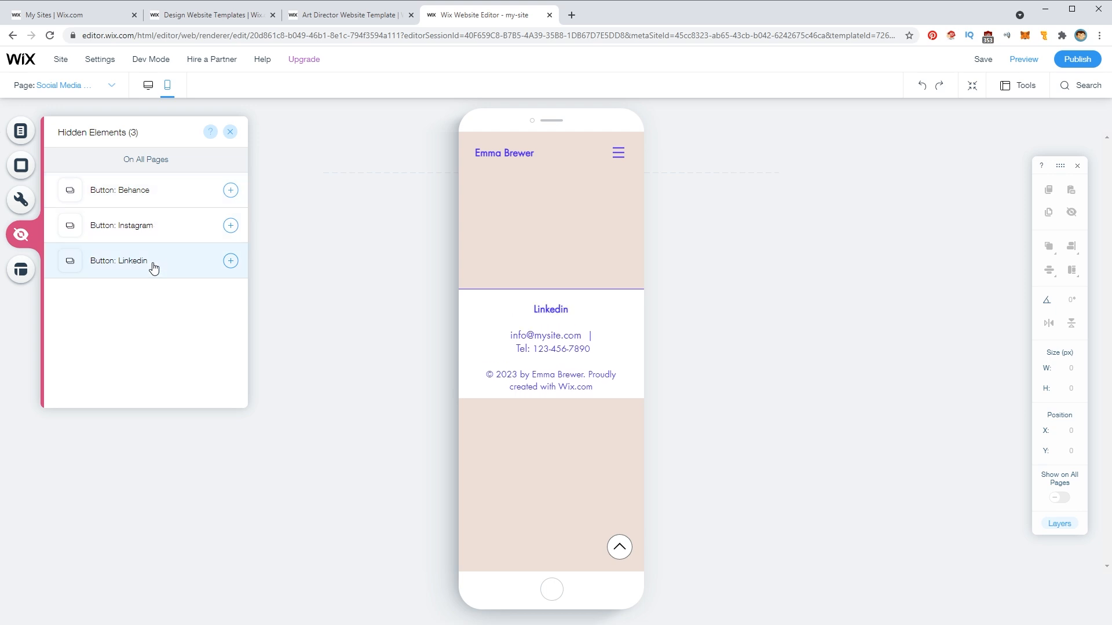
left_click(121, 193)
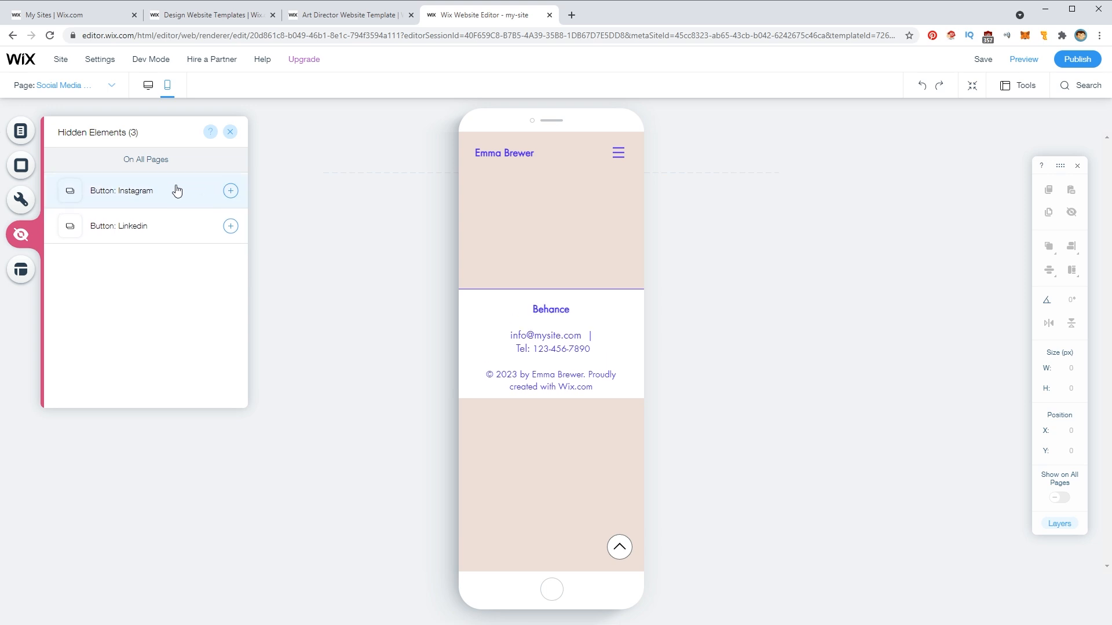
left_click(127, 196)
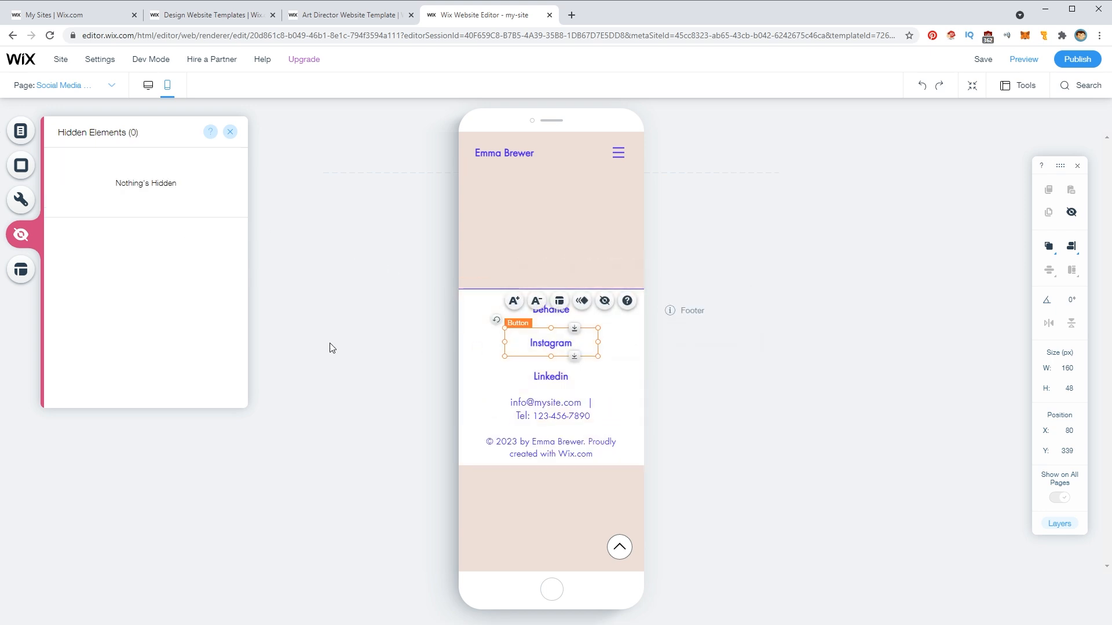
left_click(368, 368)
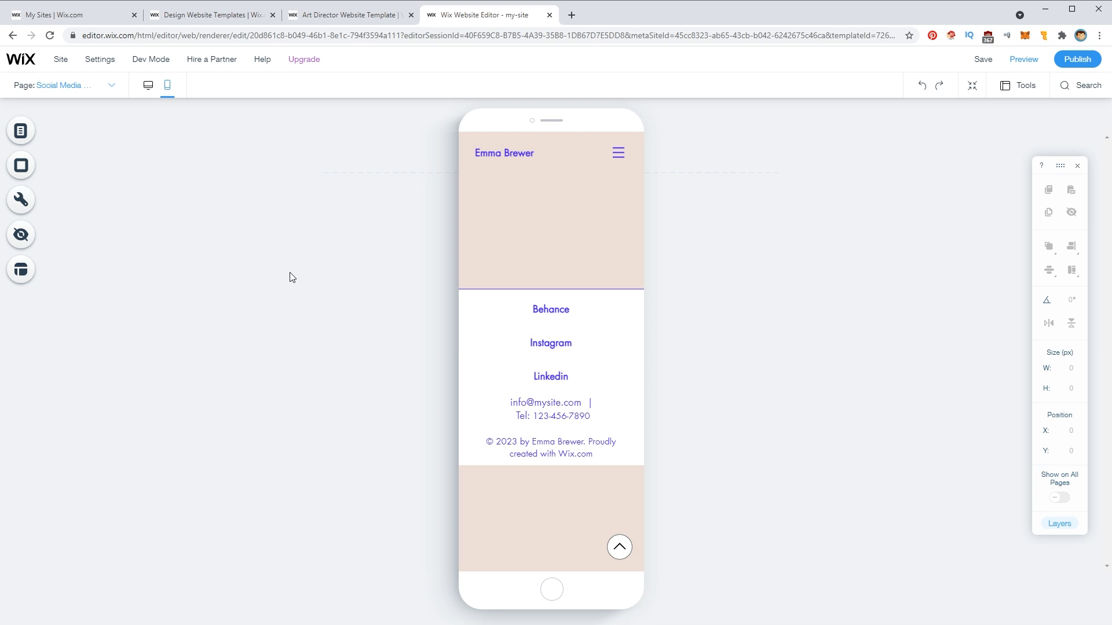
- Return to the desktop view and change the header name button's text to Ghost Paper
left_click(493, 151)
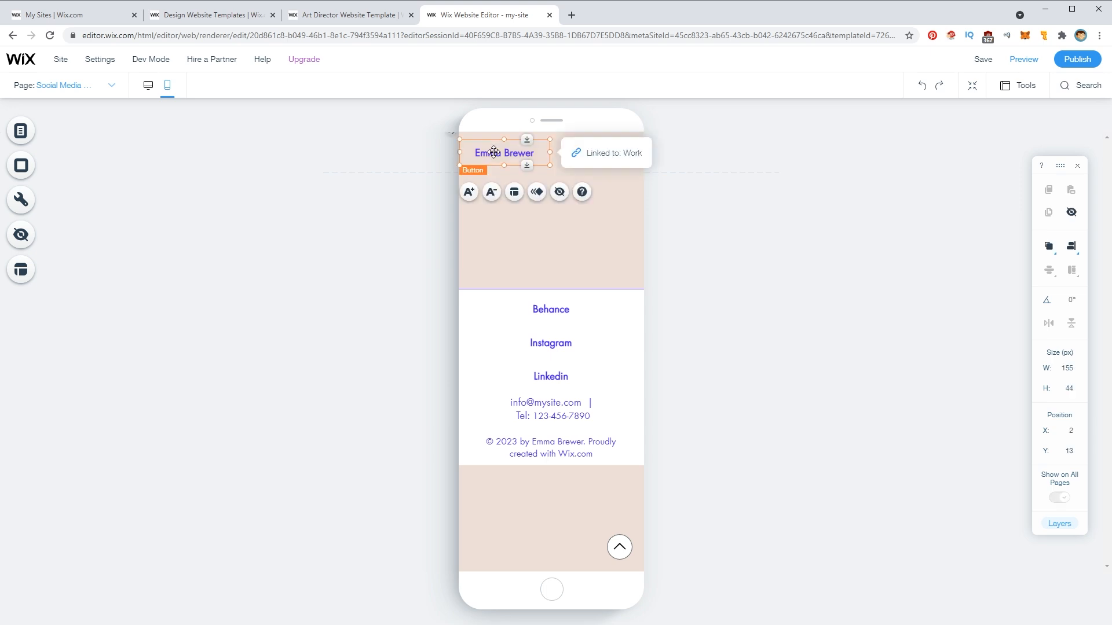
left_click(146, 87)
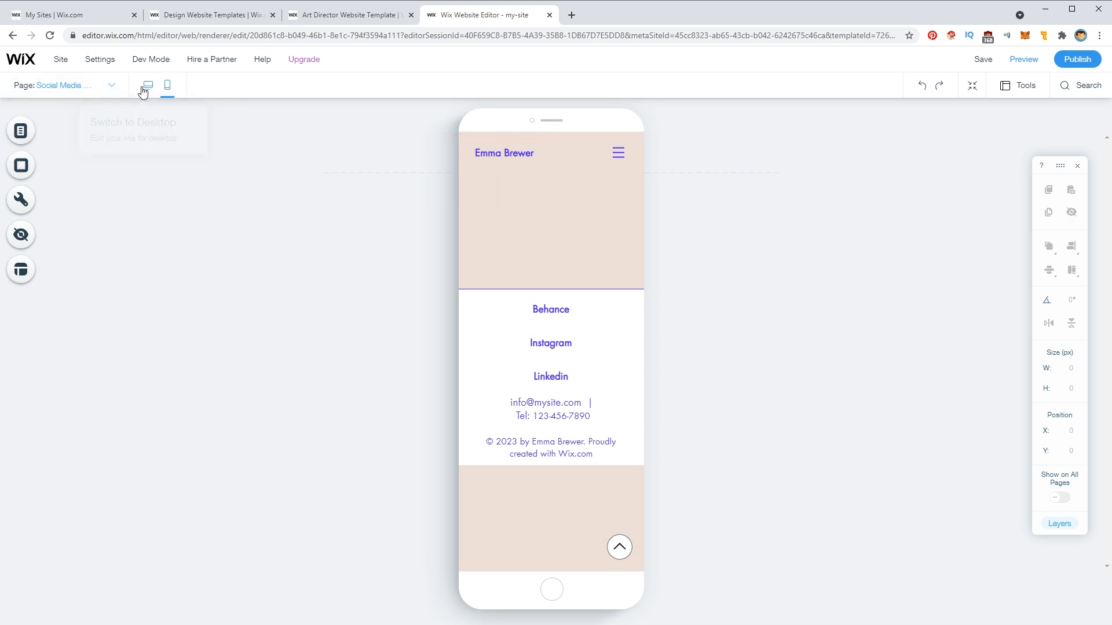
left_click(72, 127)
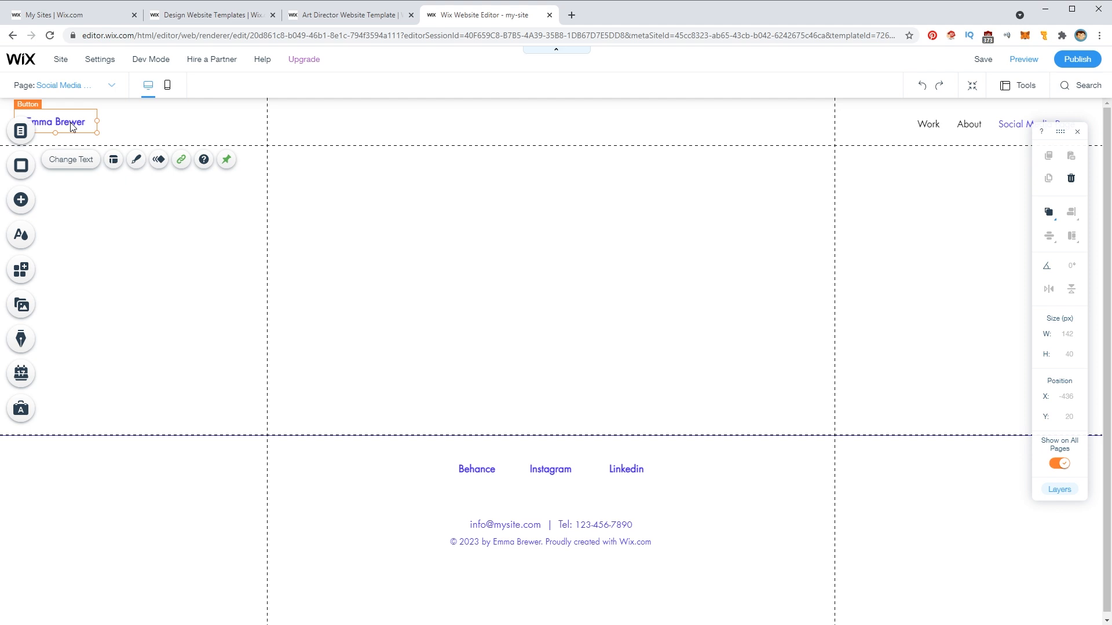
left_click(70, 161)
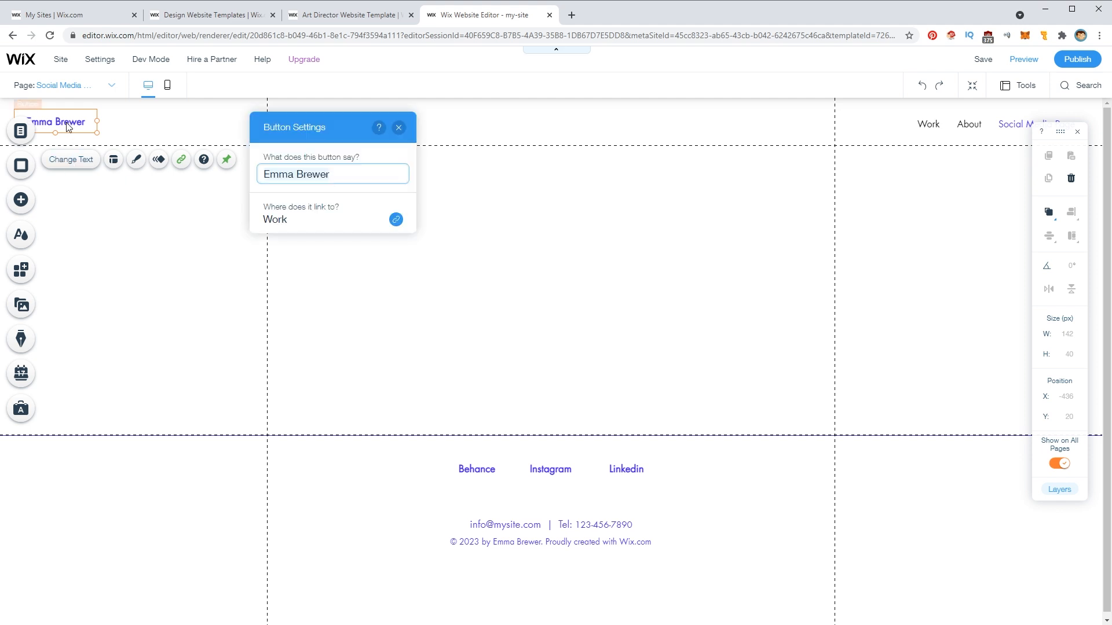
type("Ghost ")
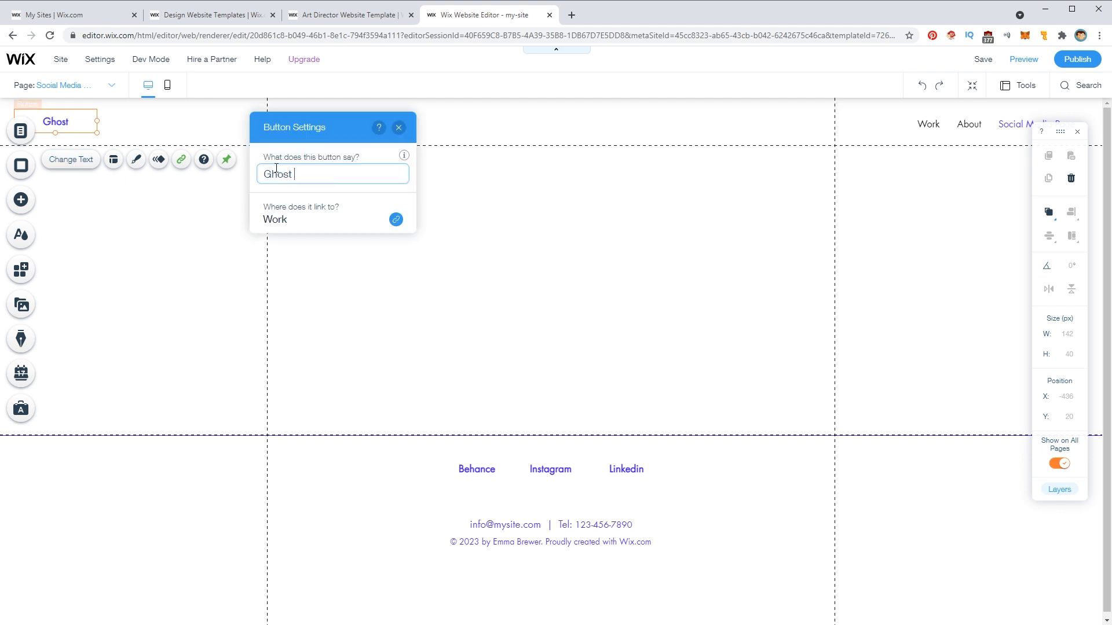
type("Paper")
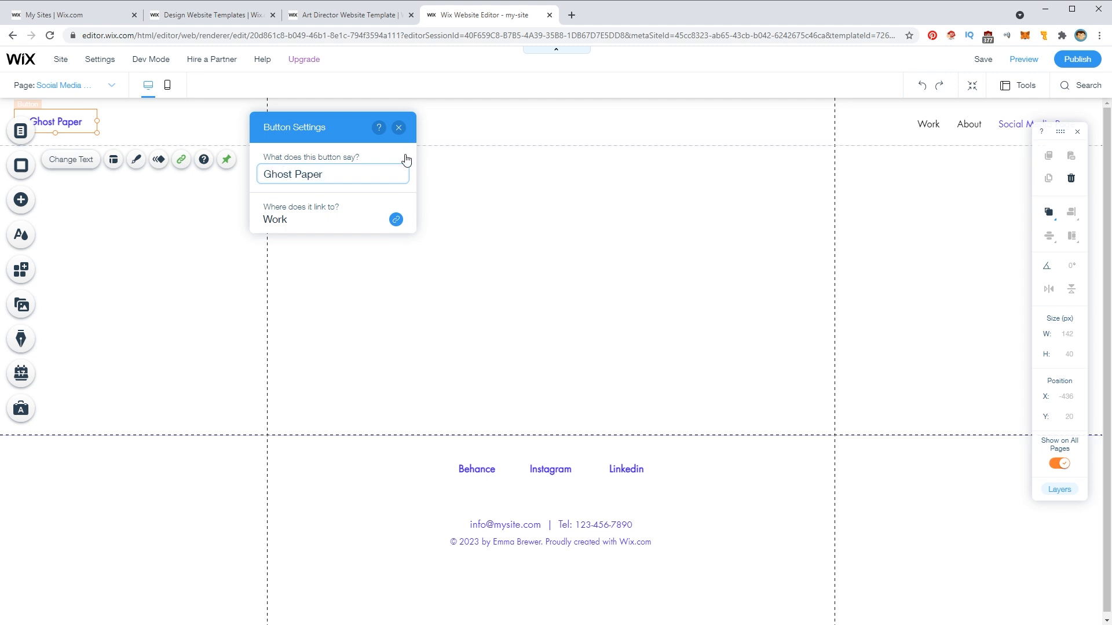
- Switch to the mobile view and hide the Ghost Paper button and the mobile menu in the header
left_click(397, 128)
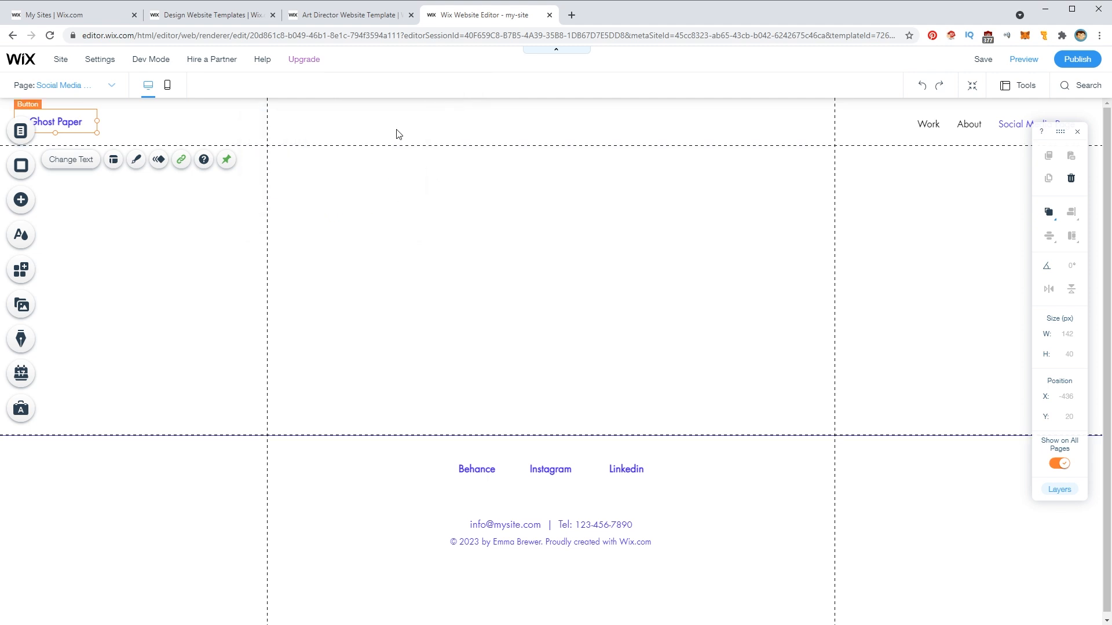
left_click(167, 86)
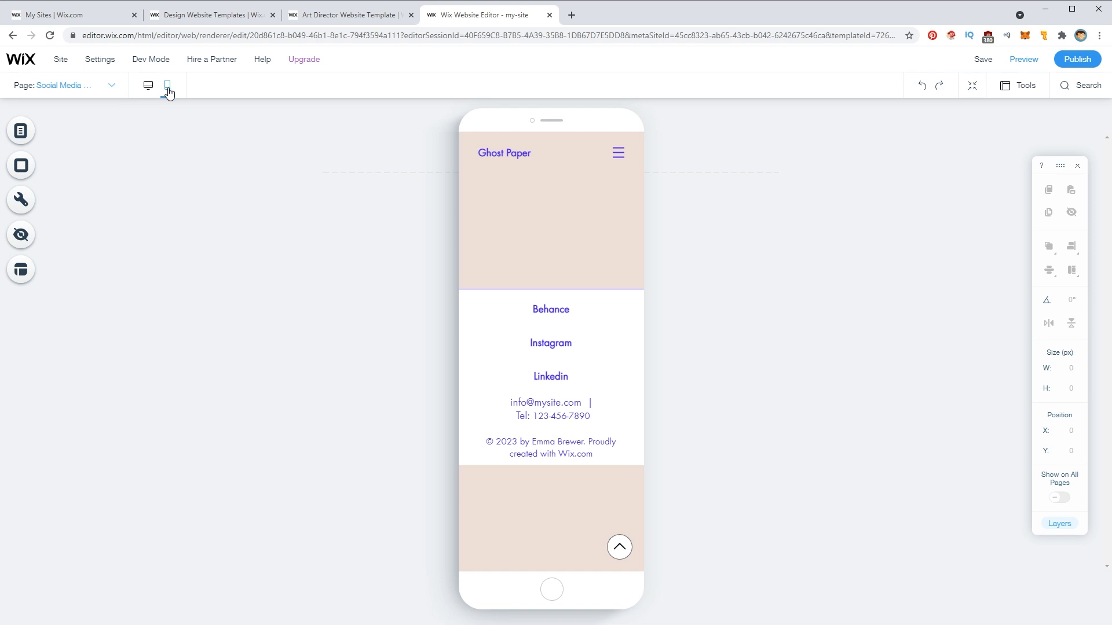
right_click(526, 155)
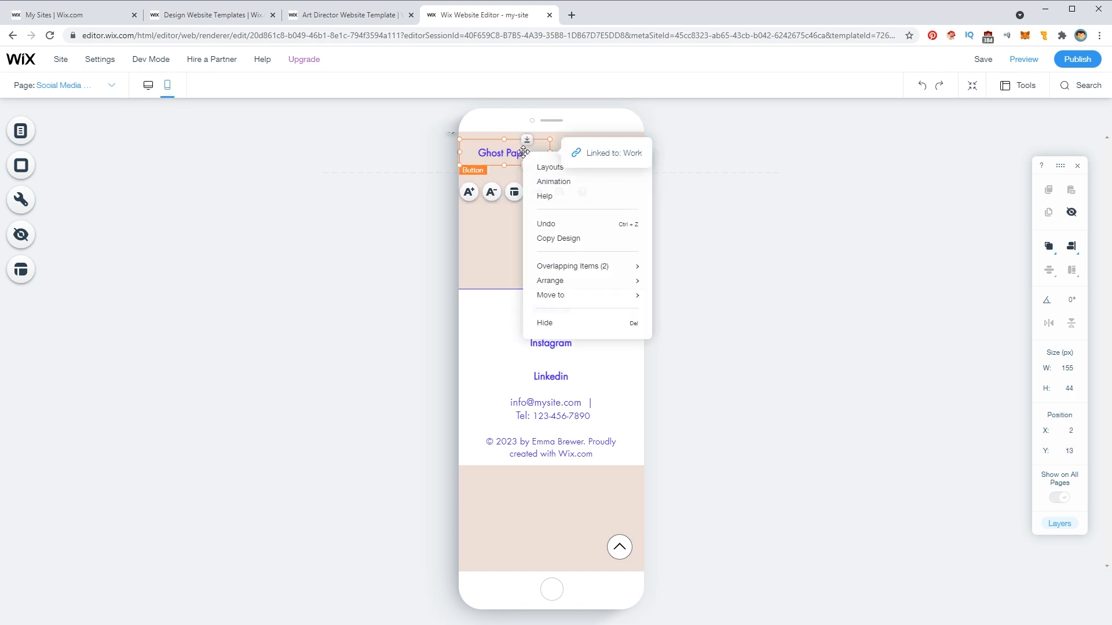
left_click(545, 323)
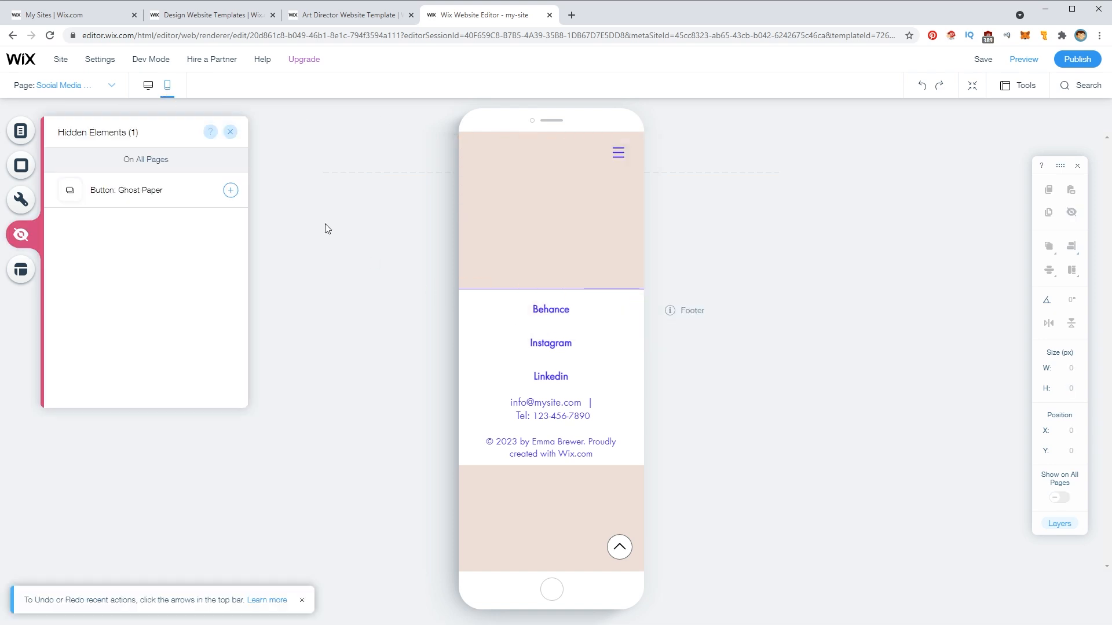
left_click(623, 148)
right_click(624, 148)
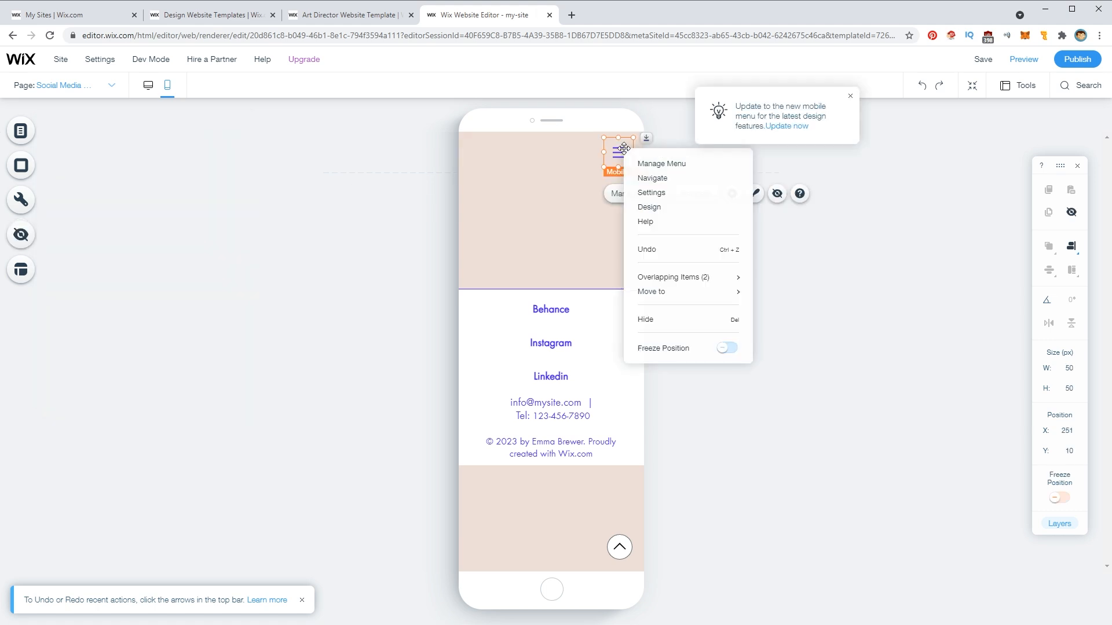
left_click(646, 321)
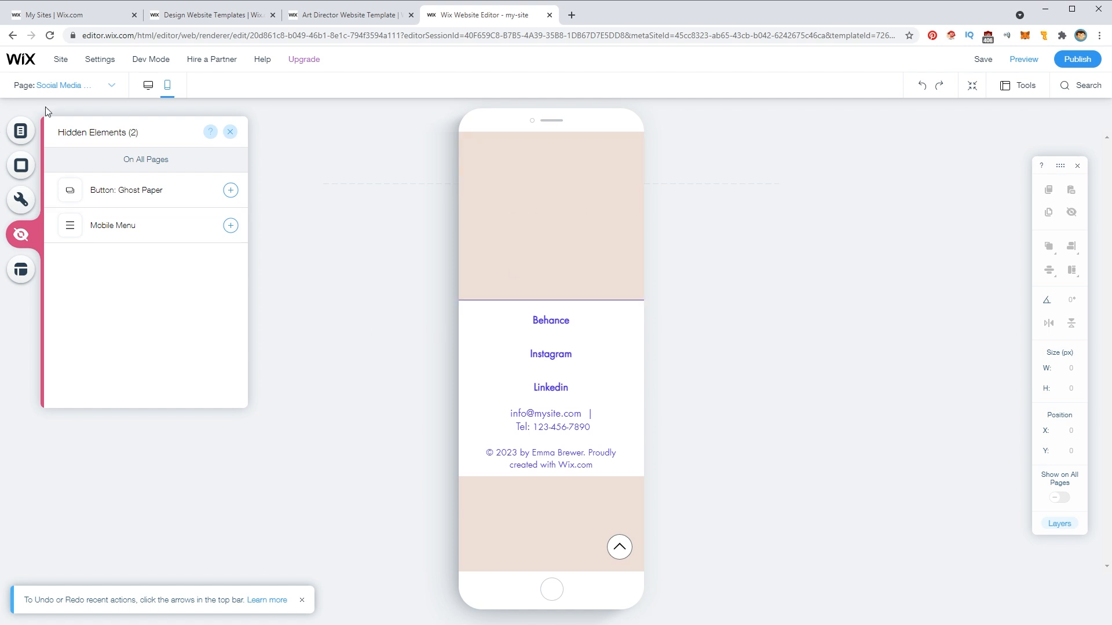
- Return to the desktop view and upload the seven Ghost Paper image files to the site's image uploads
left_click(146, 87)
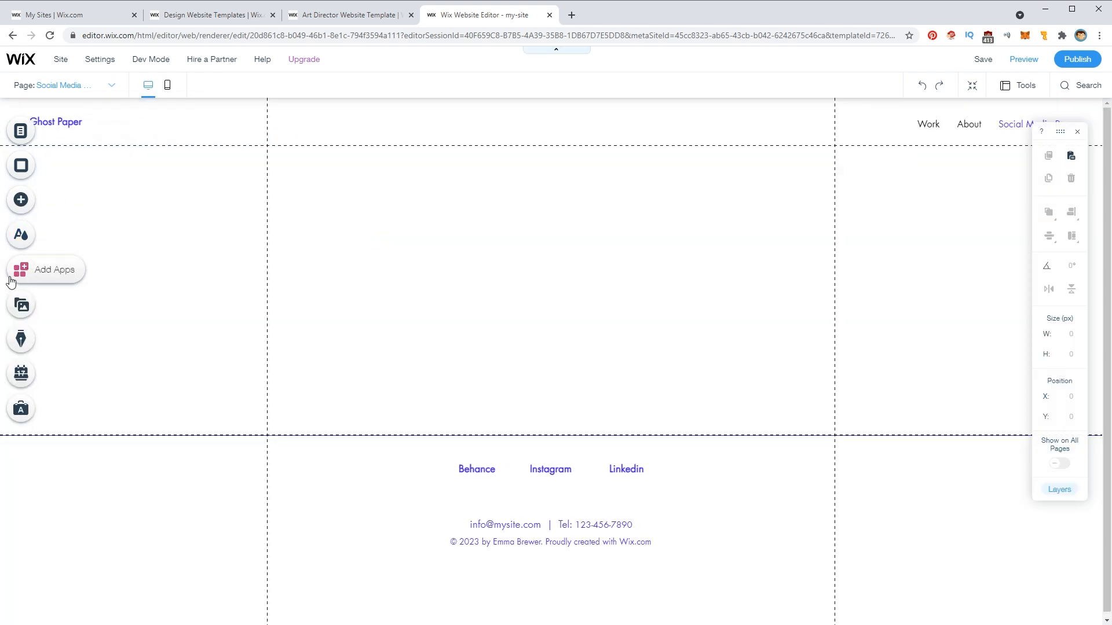
left_click(21, 200)
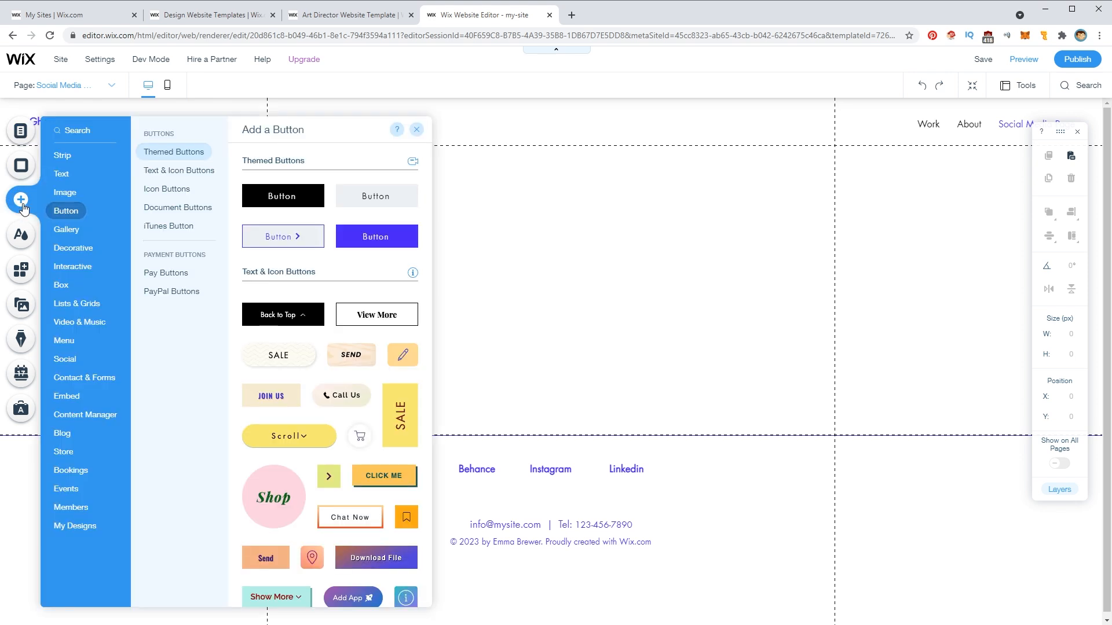
mouse_move(60, 197)
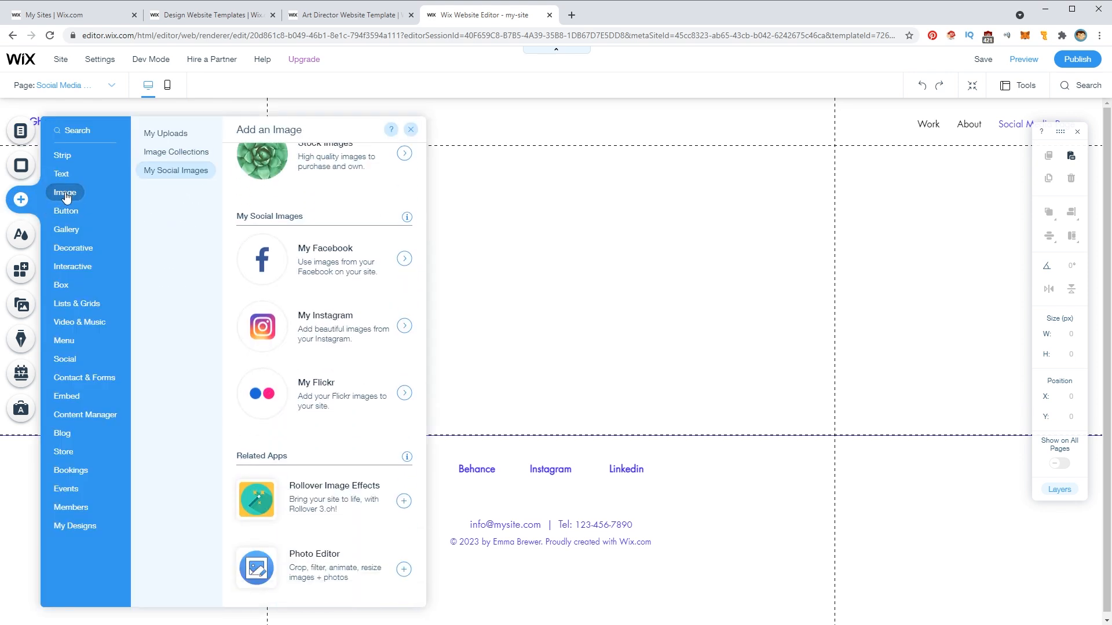
scroll(288, 213, "up", 5)
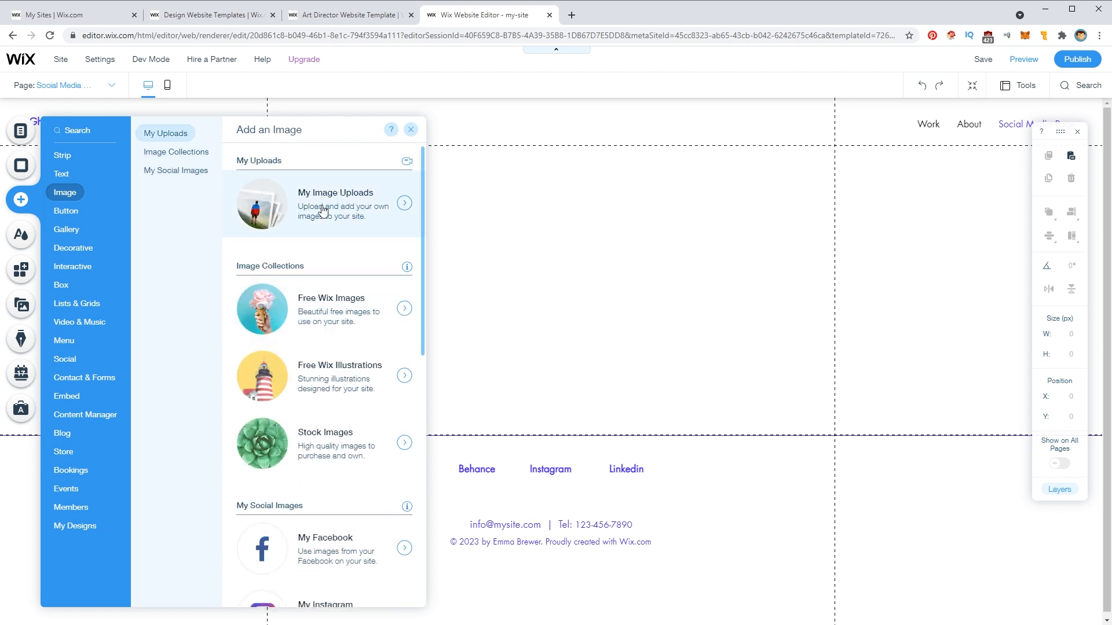
left_click(351, 207)
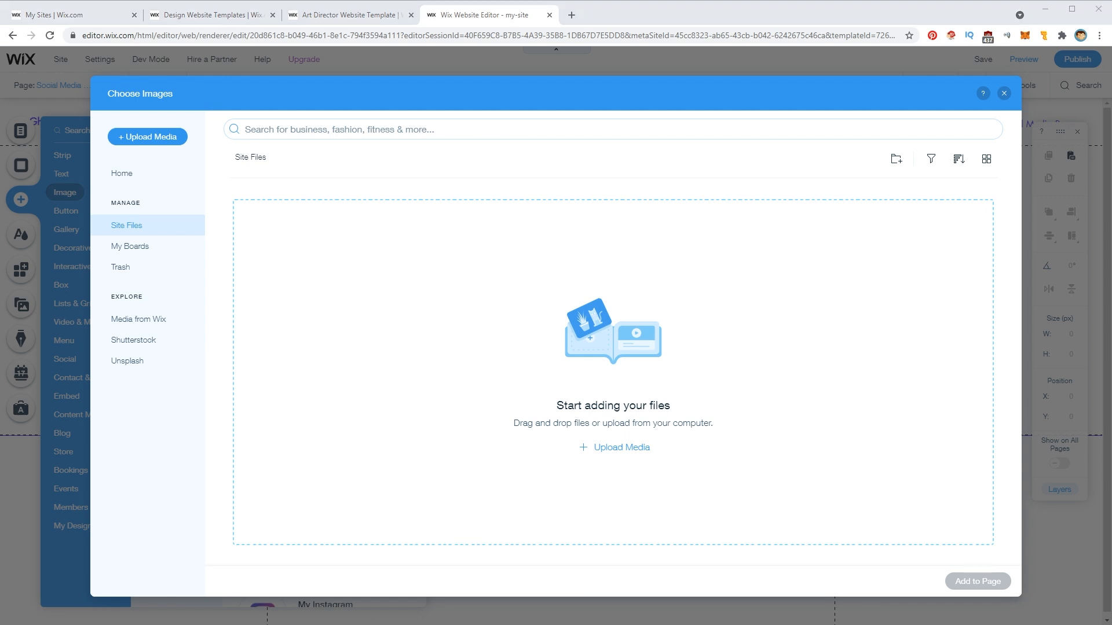
left_click_drag(479, 328, 447, 308)
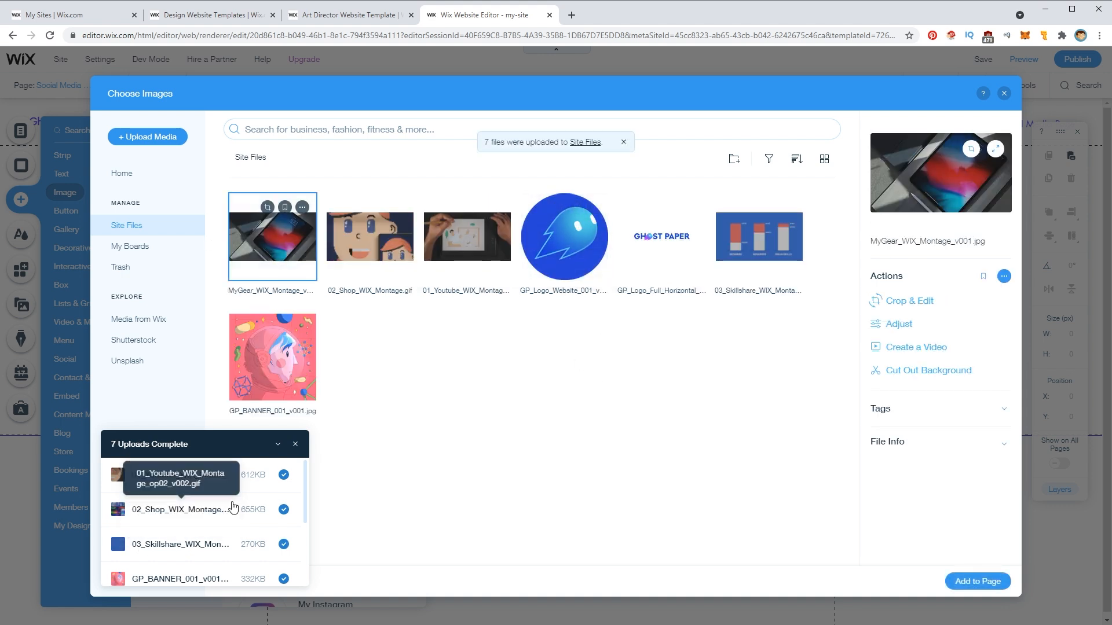
left_click(278, 444)
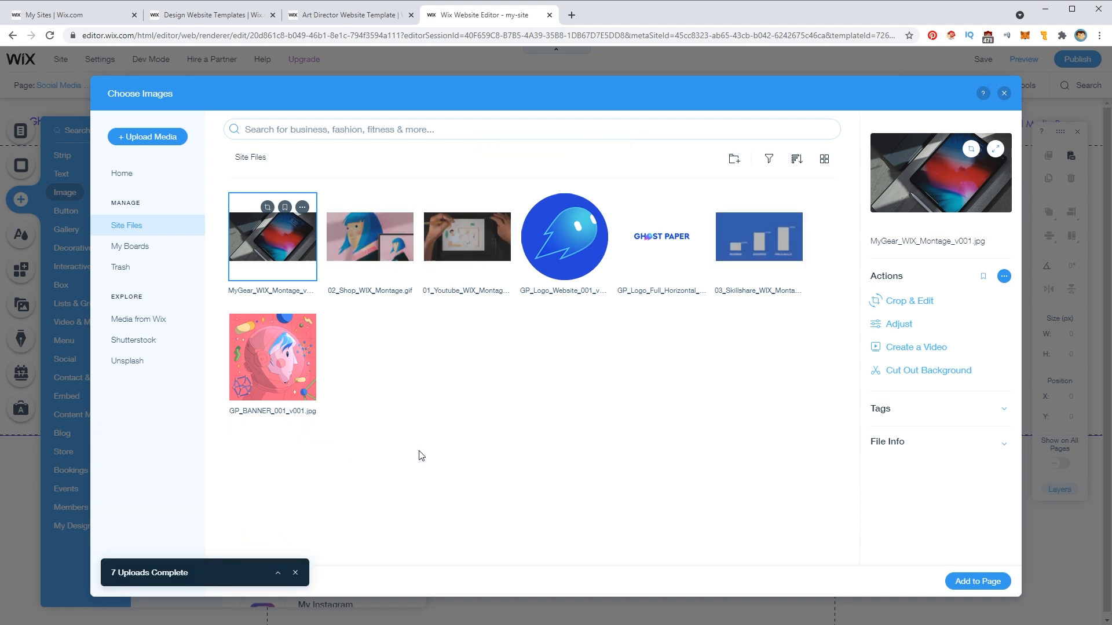
left_click(296, 574)
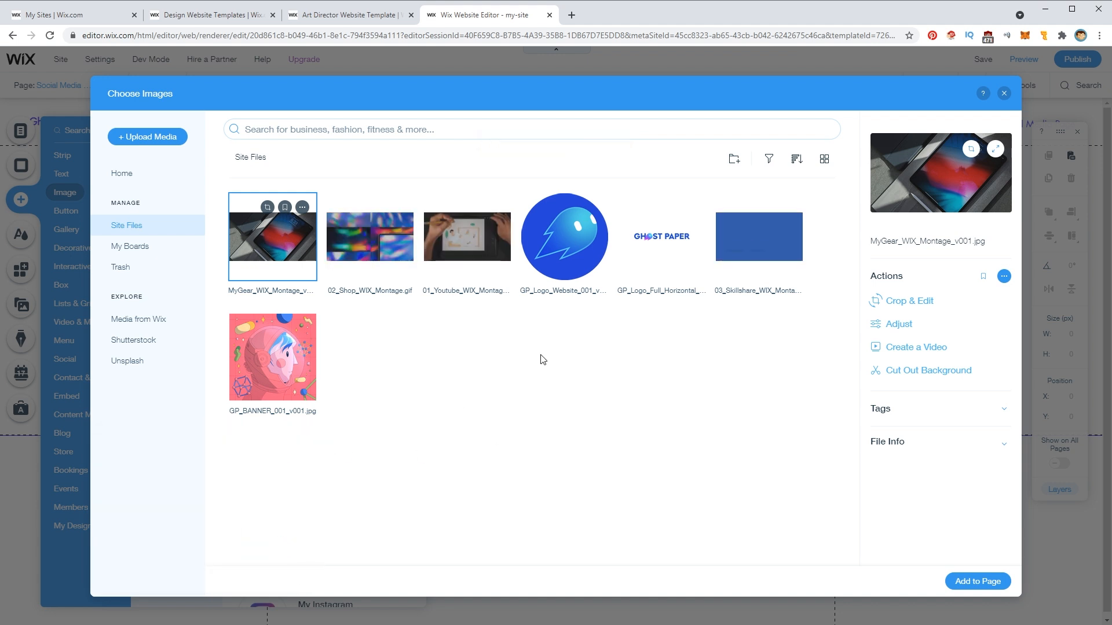
- Add GP_BANNER_001_v001.jpg to the page and shrink it to about 188 × 188 px in the middle of the page
left_click(300, 362)
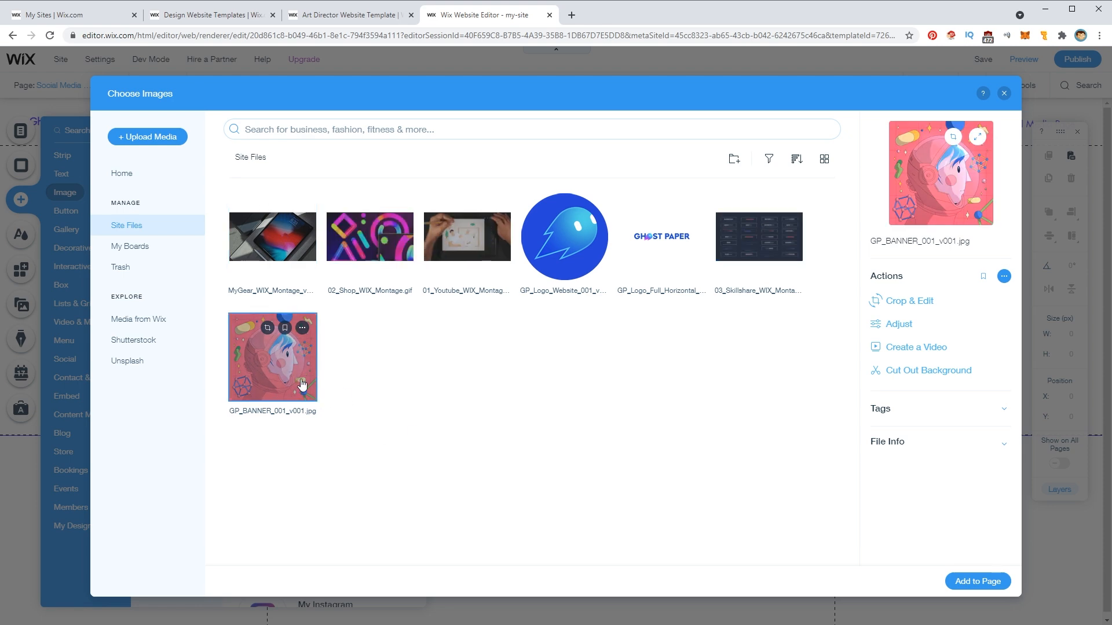
left_click(977, 581)
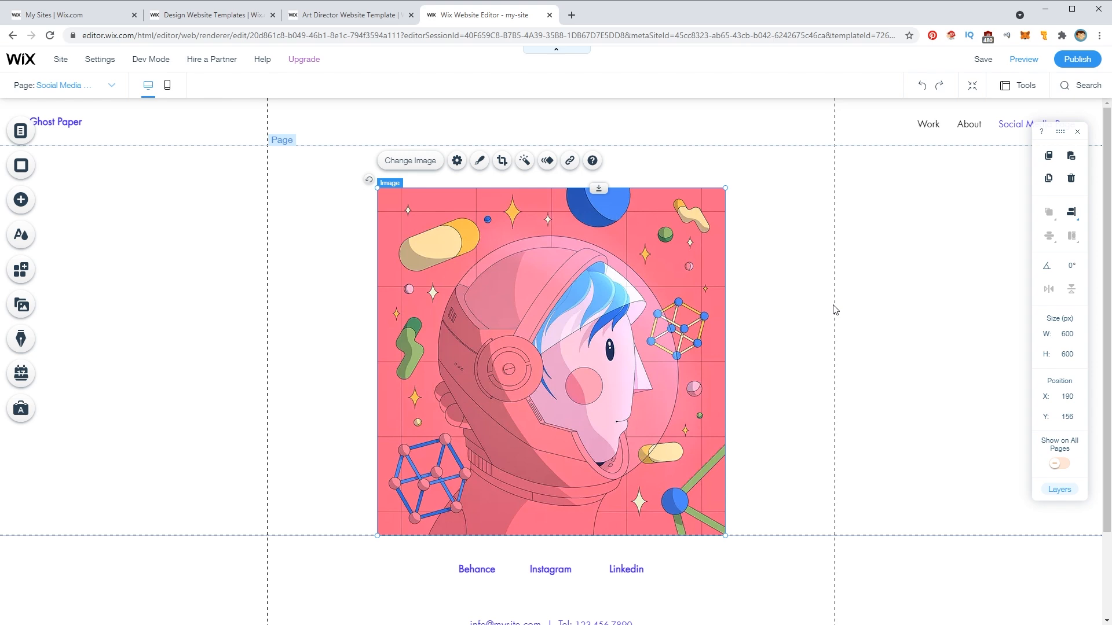
left_click_drag(380, 190, 628, 502)
left_click_drag(695, 554, 546, 369)
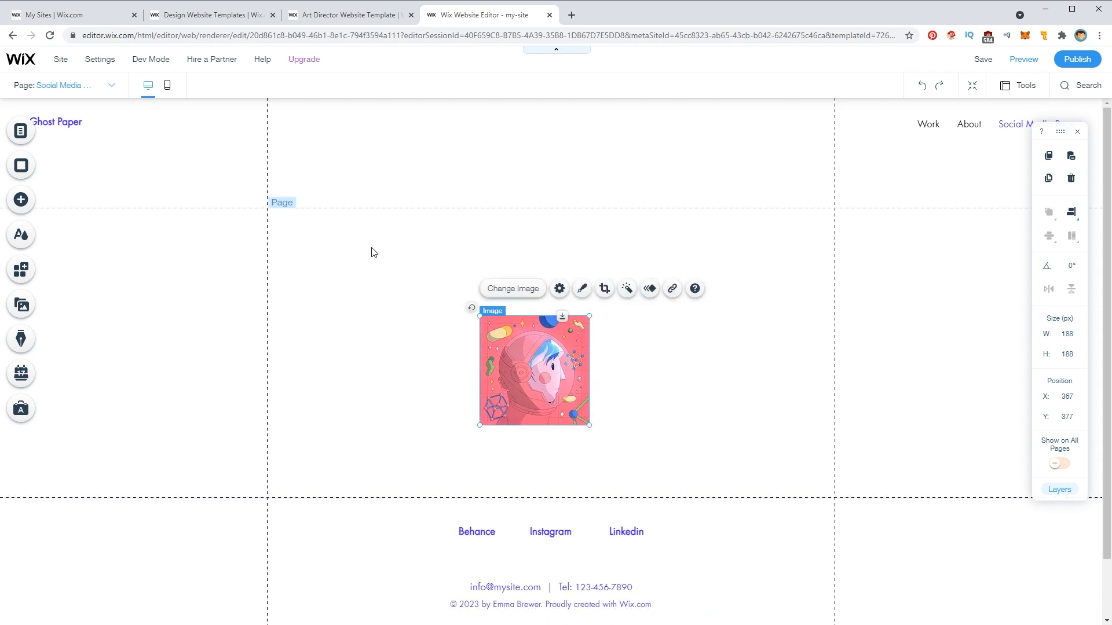
- Extend the header to a height of about 244 px and attach the banner image to it, centred horizontally
left_click(372, 209)
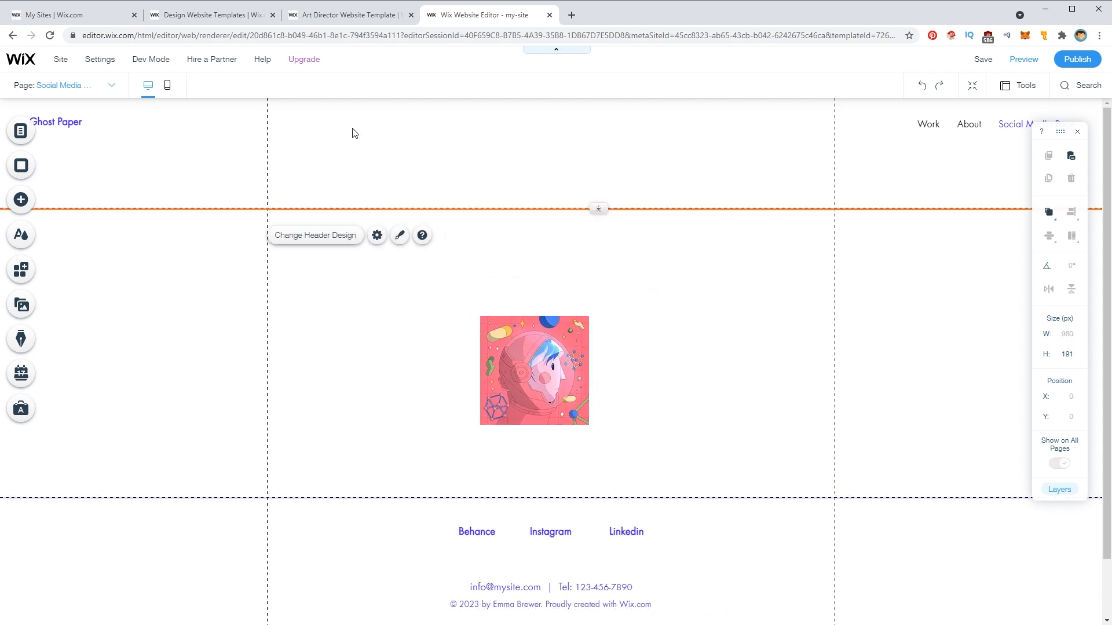
left_click_drag(598, 208, 591, 238)
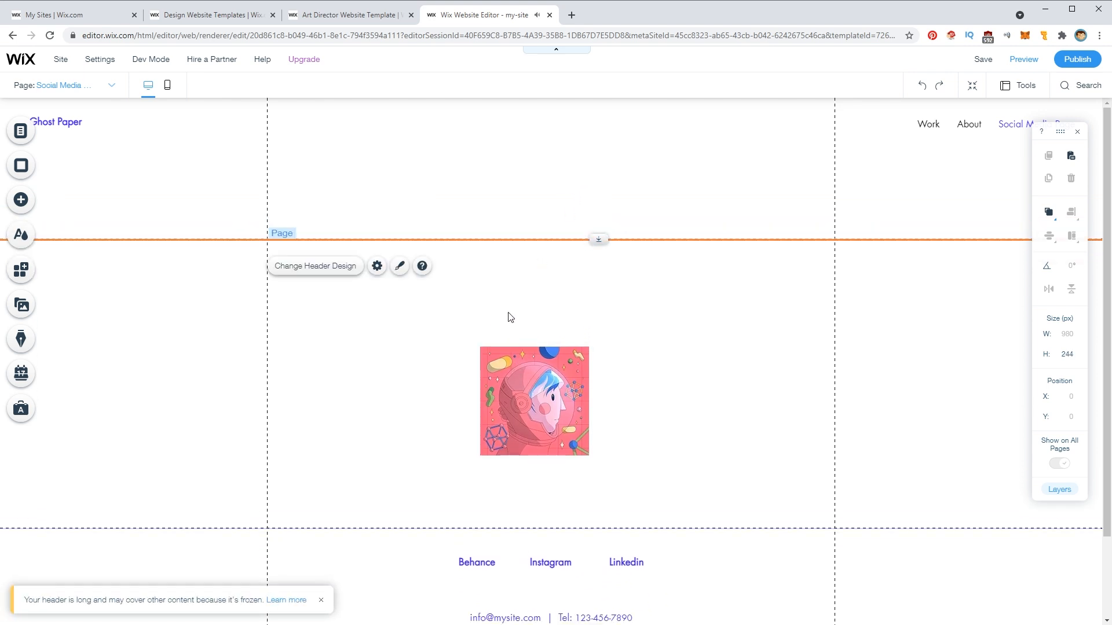
left_click_drag(534, 400, 550, 169)
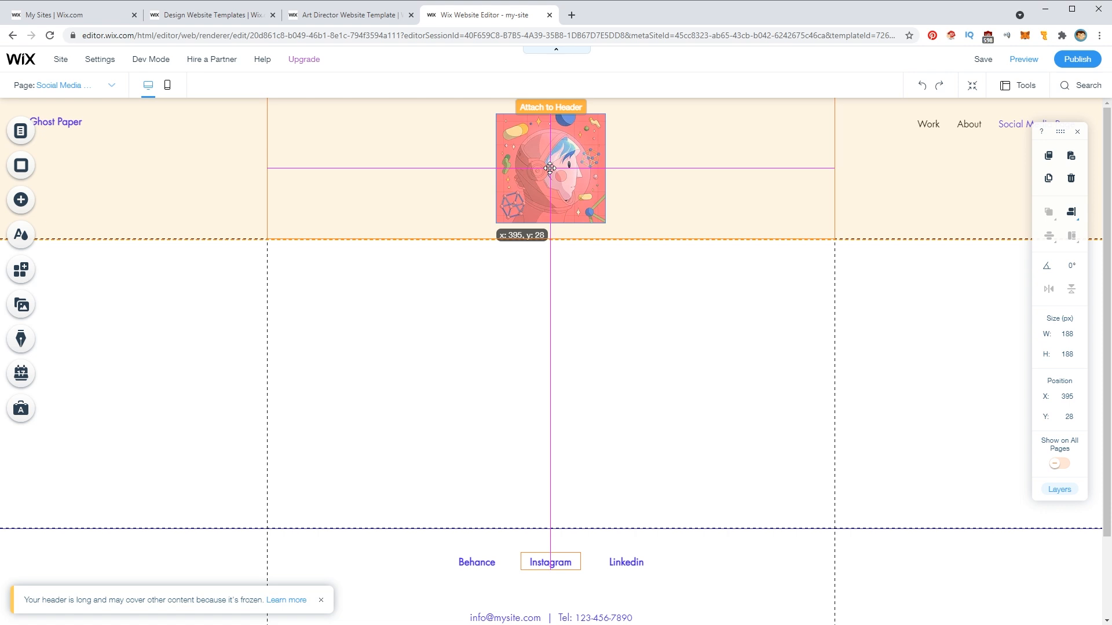
left_click_drag(550, 169, 550, 169)
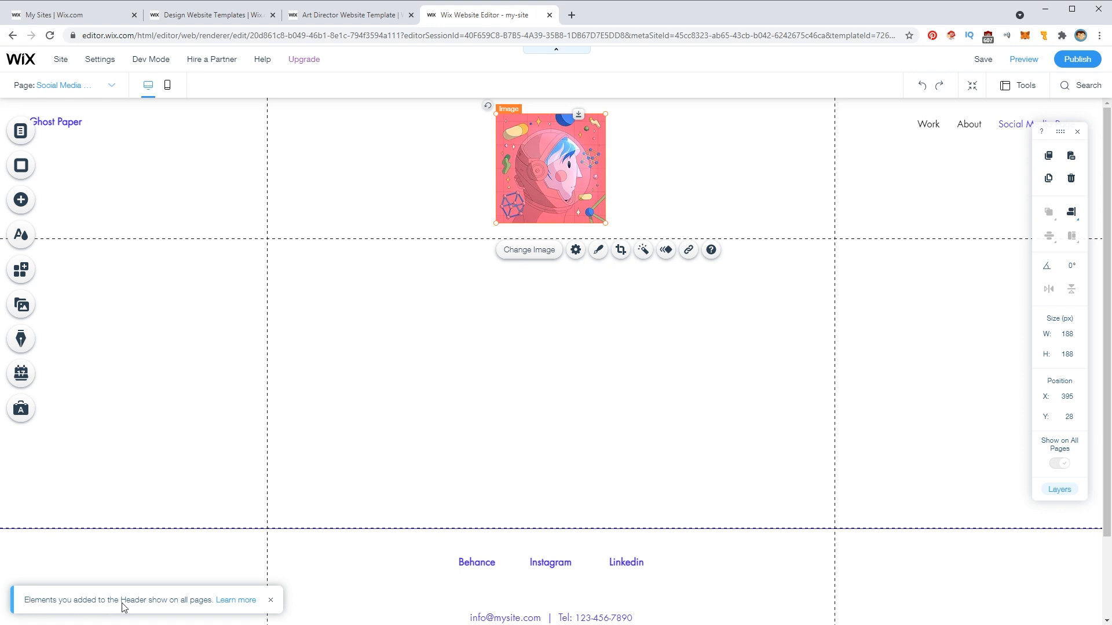
left_click(270, 600)
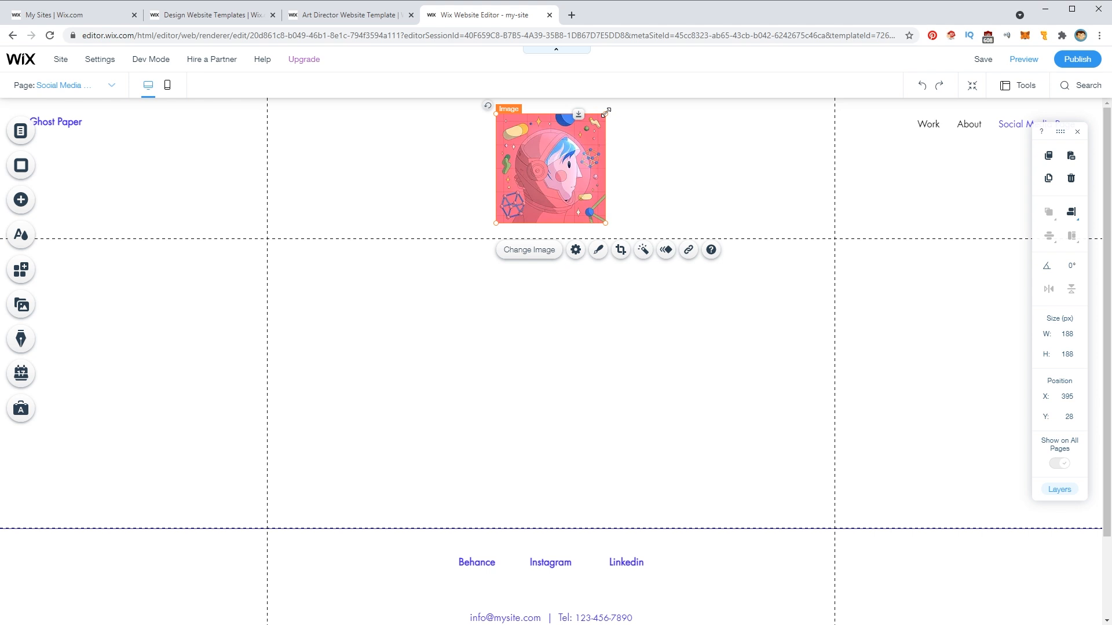
- Enlarge the banner image to about 841 × 841 px and place it near the top of the header at about X 33, Y 18
left_click_drag(605, 224, 835, 454)
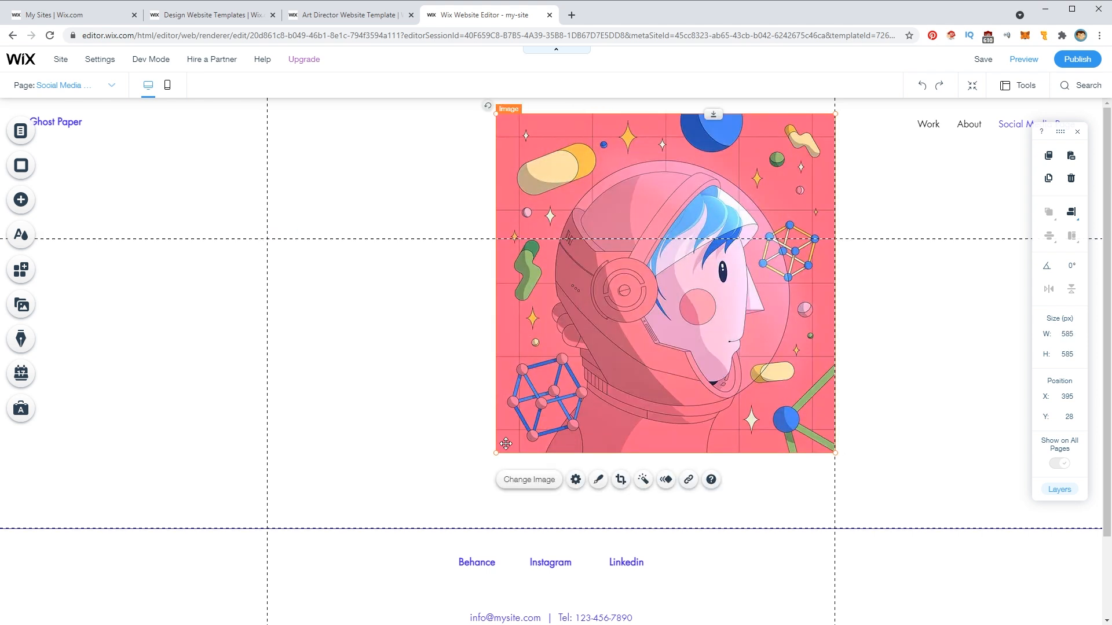
left_click_drag(495, 453, 263, 514)
left_click_drag(529, 387, 492, 197)
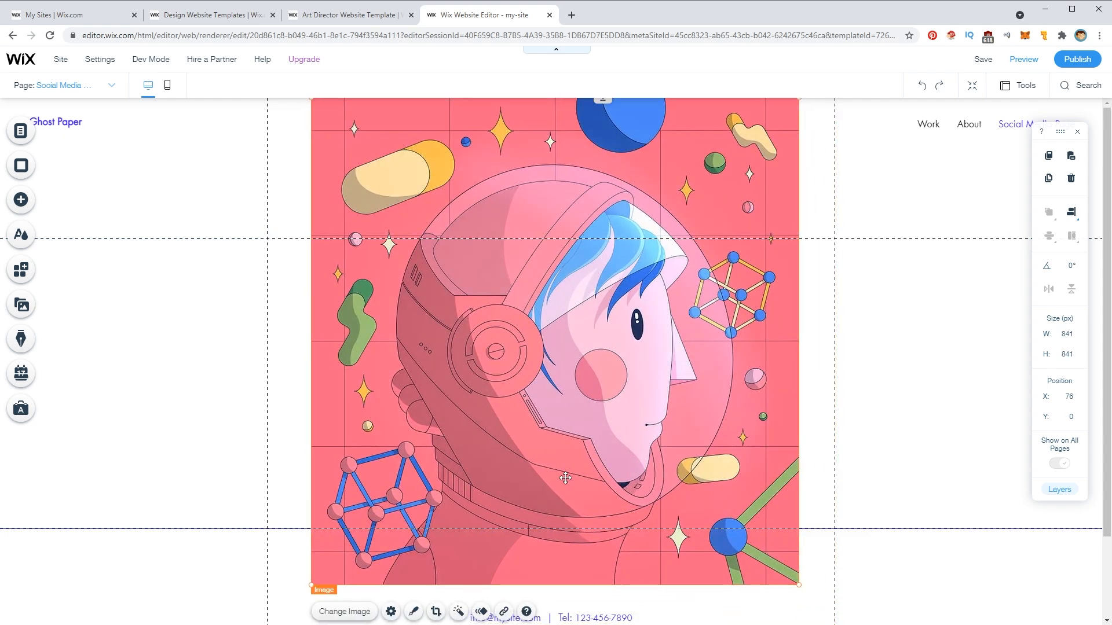
left_click_drag(675, 539, 649, 548)
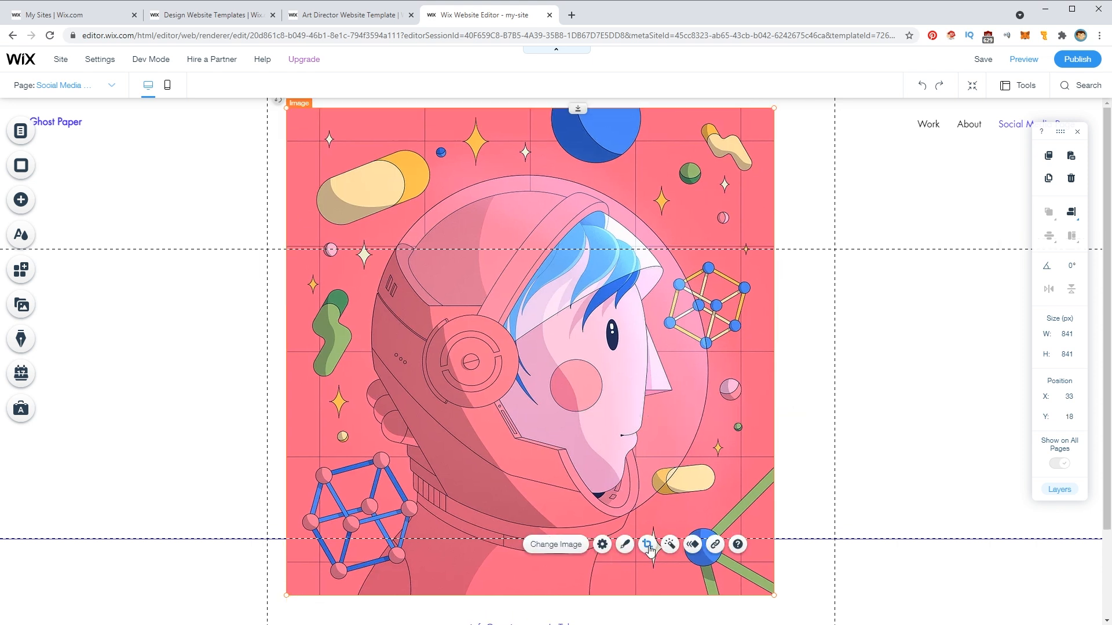
- Crop the banner image to a wide horizontal band around the astronaut's face
left_click(649, 546)
left_click_drag(527, 546, 528, 422)
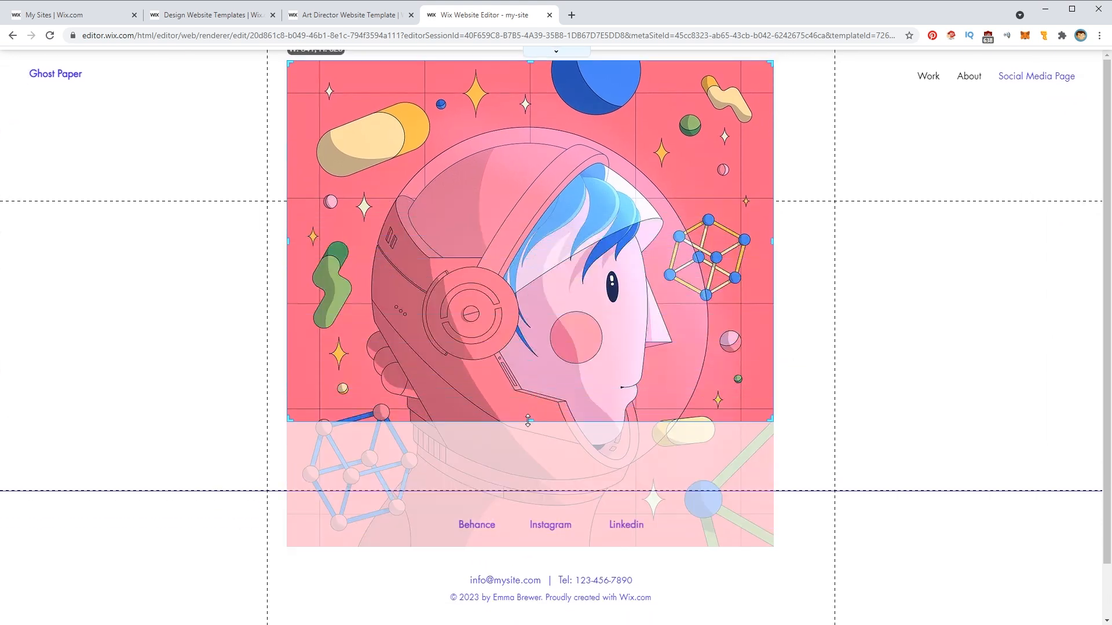
left_click_drag(534, 63, 482, 353)
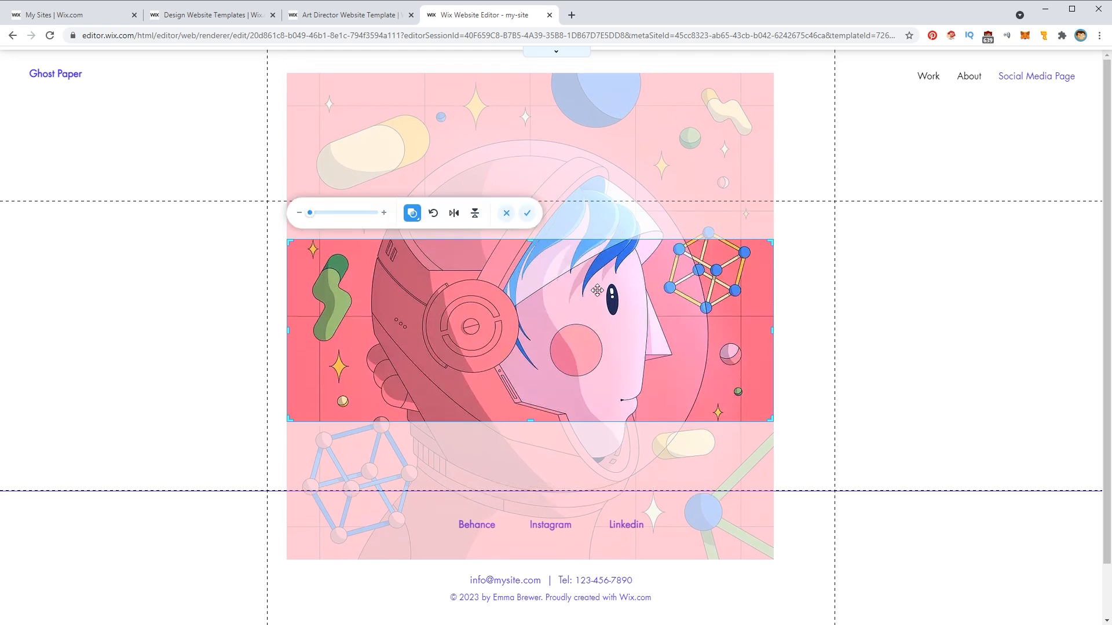
left_click(527, 213)
- Move the cropped banner to the top of the header, fit it between the page gridlines and reposition the picture inside its crop
left_click_drag(440, 339, 461, 164)
double_click(461, 164)
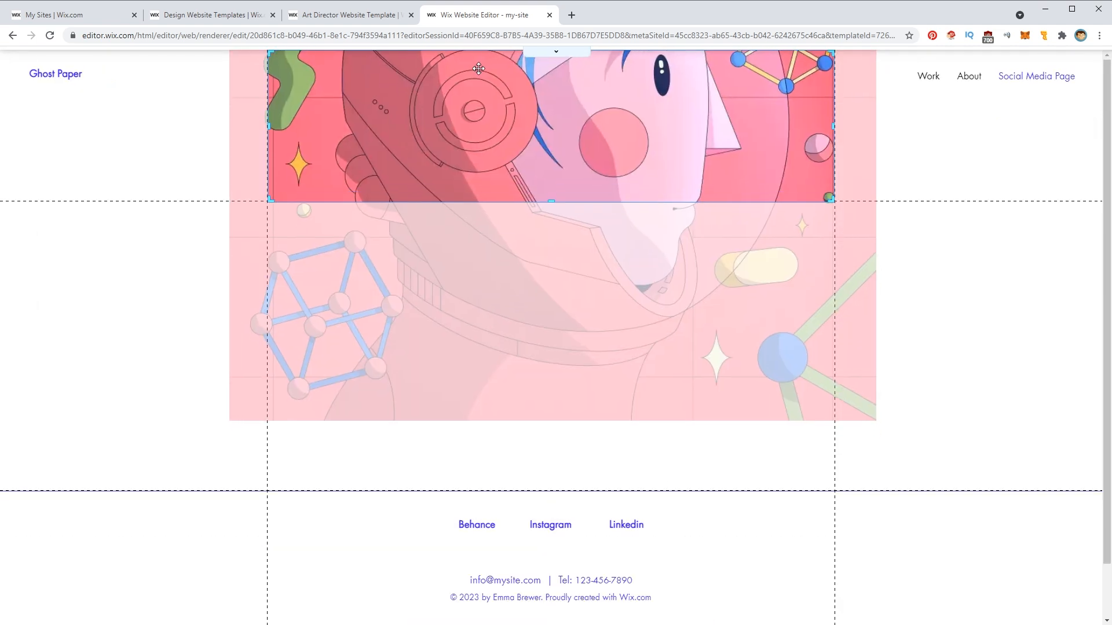
left_click_drag(483, 66, 471, 74)
left_click_drag(467, 74, 469, 84)
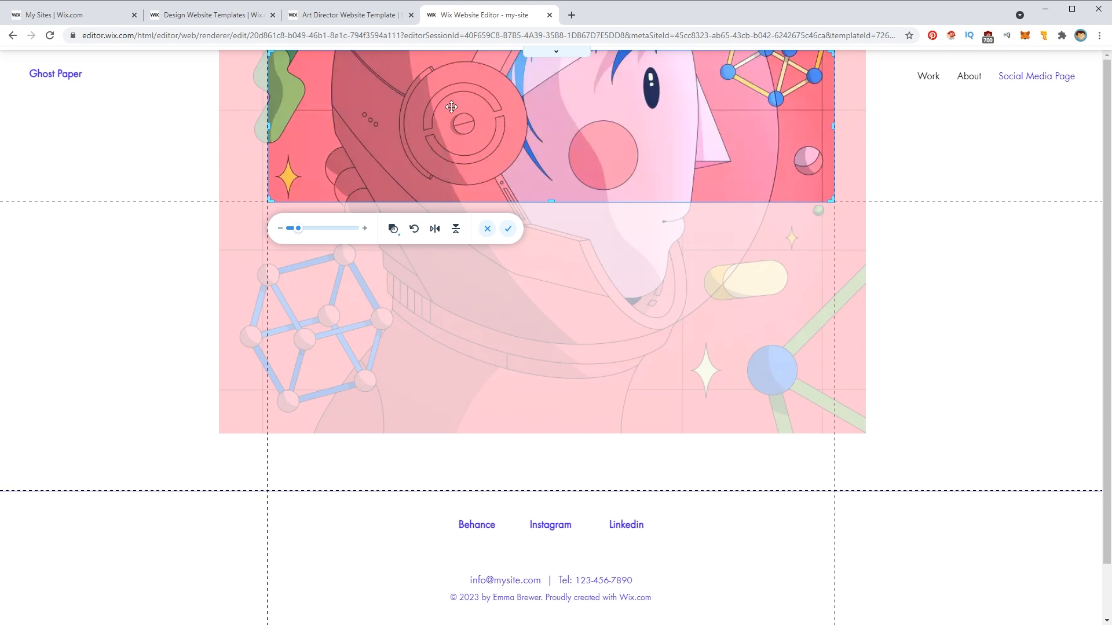
left_click(950, 136)
left_click(204, 357)
left_click(203, 356)
left_click(467, 385)
- Switch to the mobile view and enlarge the header banner to about 304 × 91 px, centred in the header
left_click(168, 86)
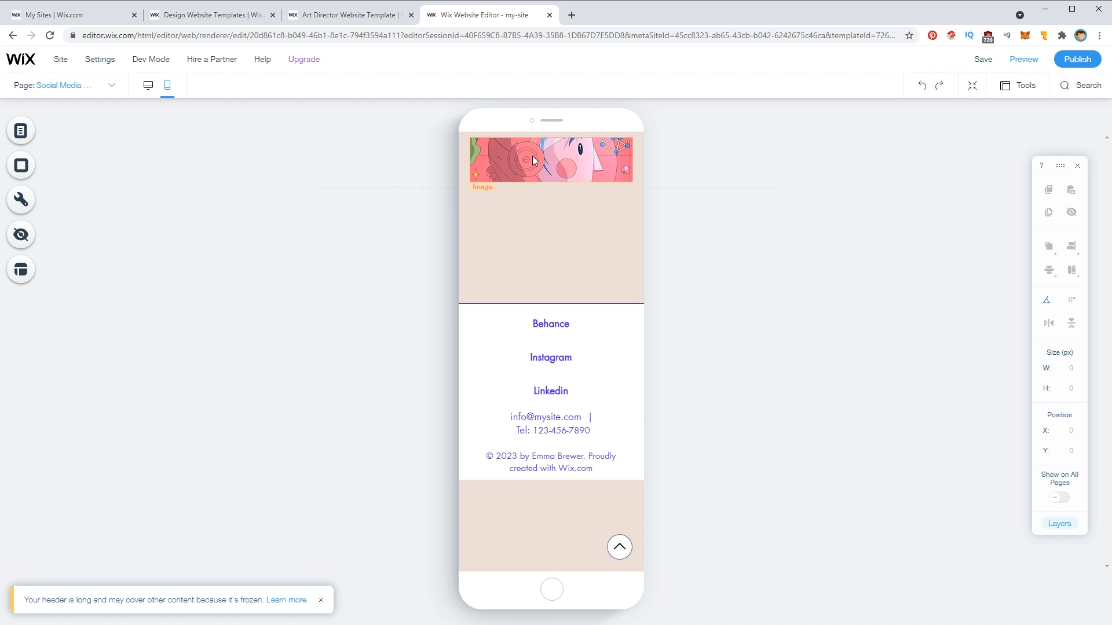
left_click(533, 156)
left_click_drag(469, 136, 459, 131)
left_click_drag(626, 184, 651, 199)
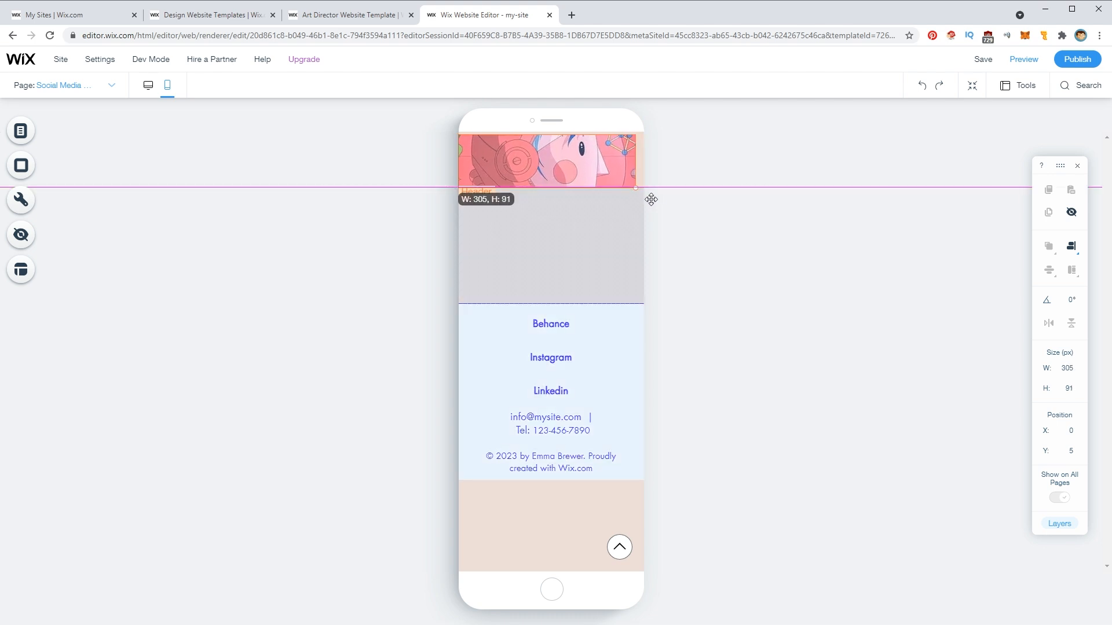
left_click_drag(652, 260, 634, 197)
left_click_drag(556, 154, 561, 154)
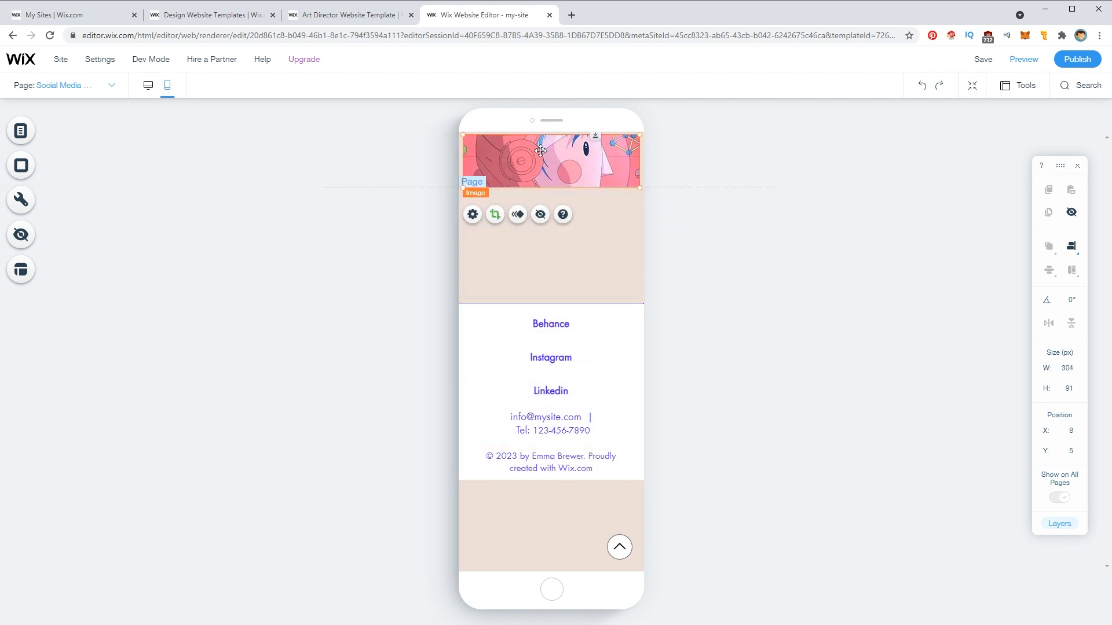
- Extend the mobile banner's crop on both sides and upward to fill the header to the screen edges
left_click(495, 216)
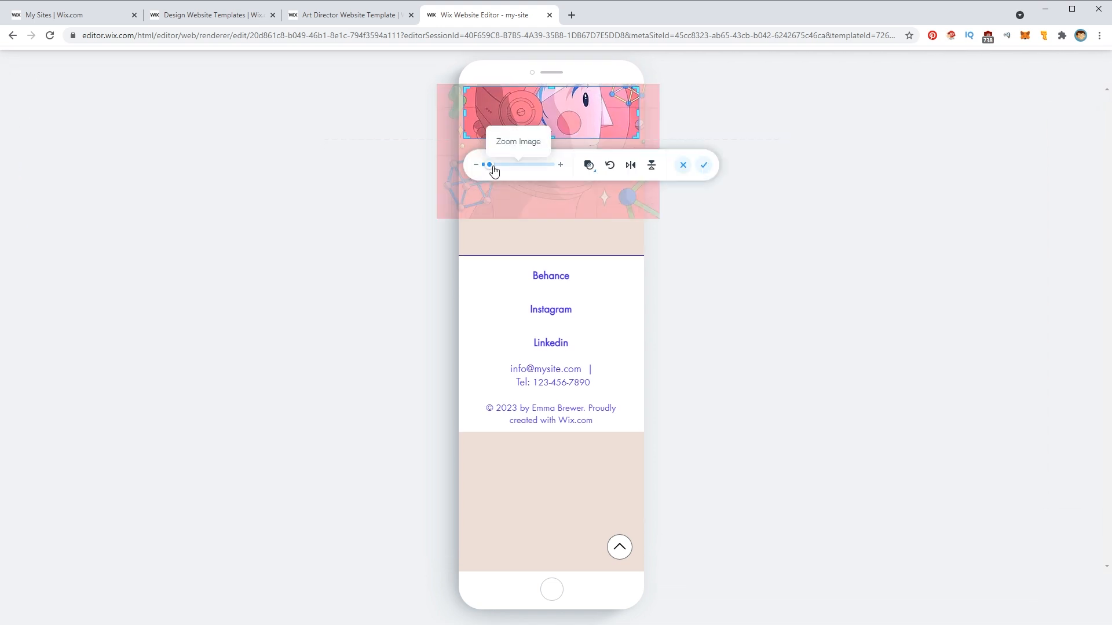
left_click_drag(464, 111, 457, 113)
left_click_drag(638, 113, 643, 113)
left_click_drag(551, 88, 551, 85)
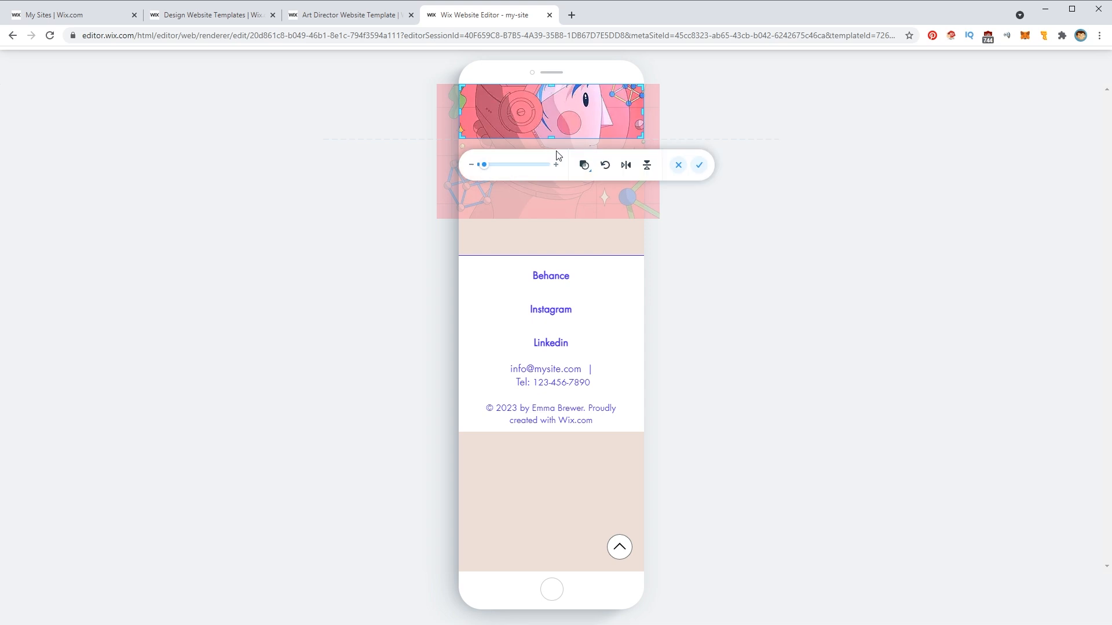
left_click(699, 165)
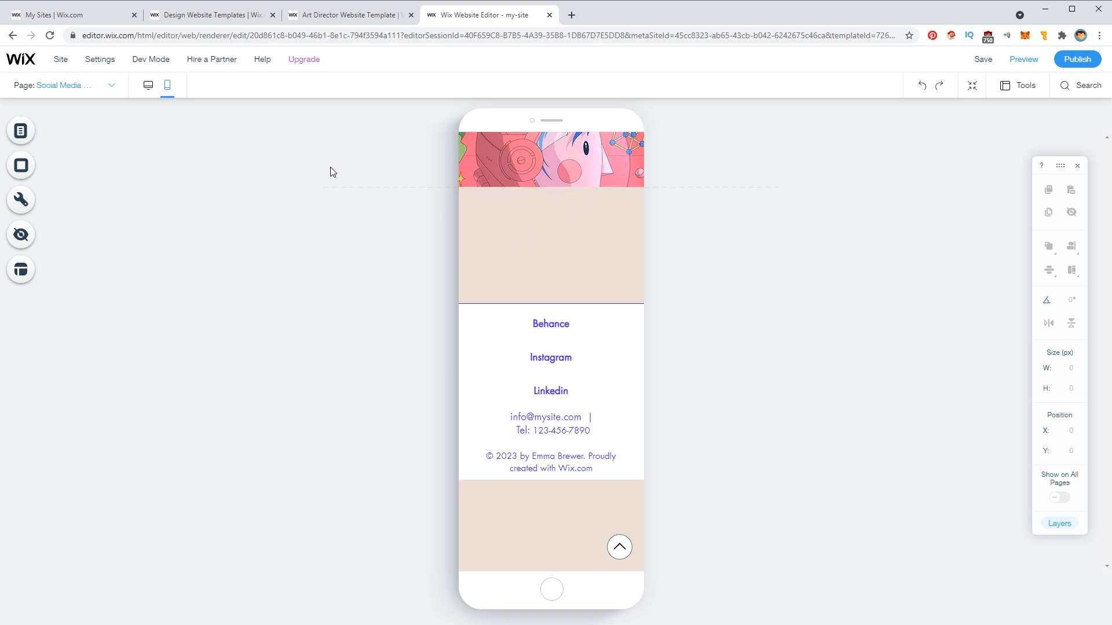
- Switch to the desktop view and add the round GP_Logo_Website_001 logo from the site files to the page
left_click(151, 87)
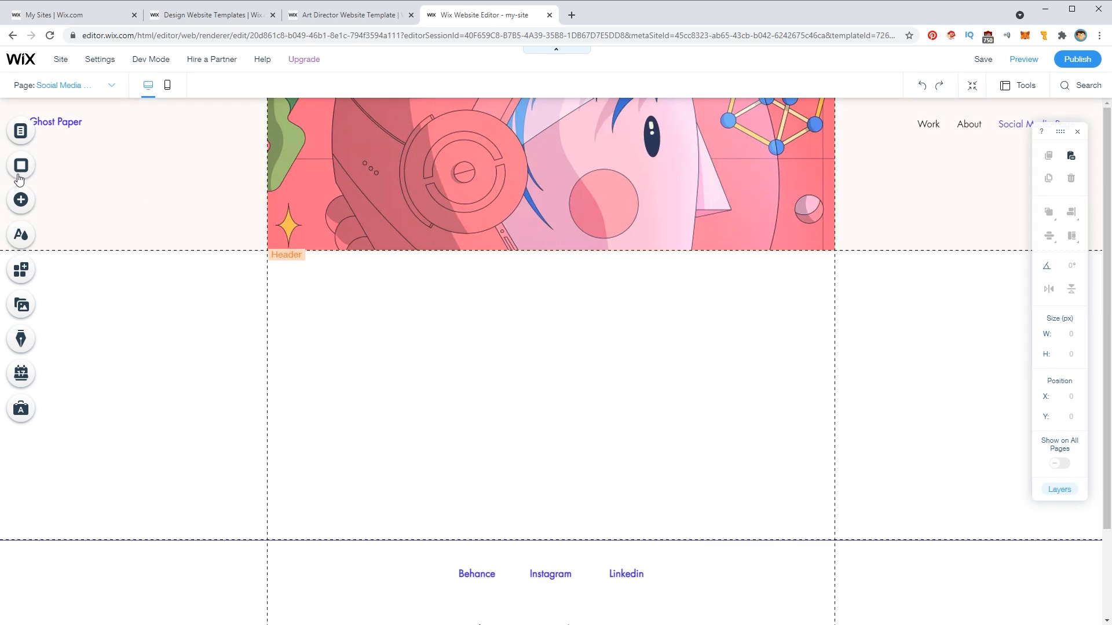
left_click(21, 201)
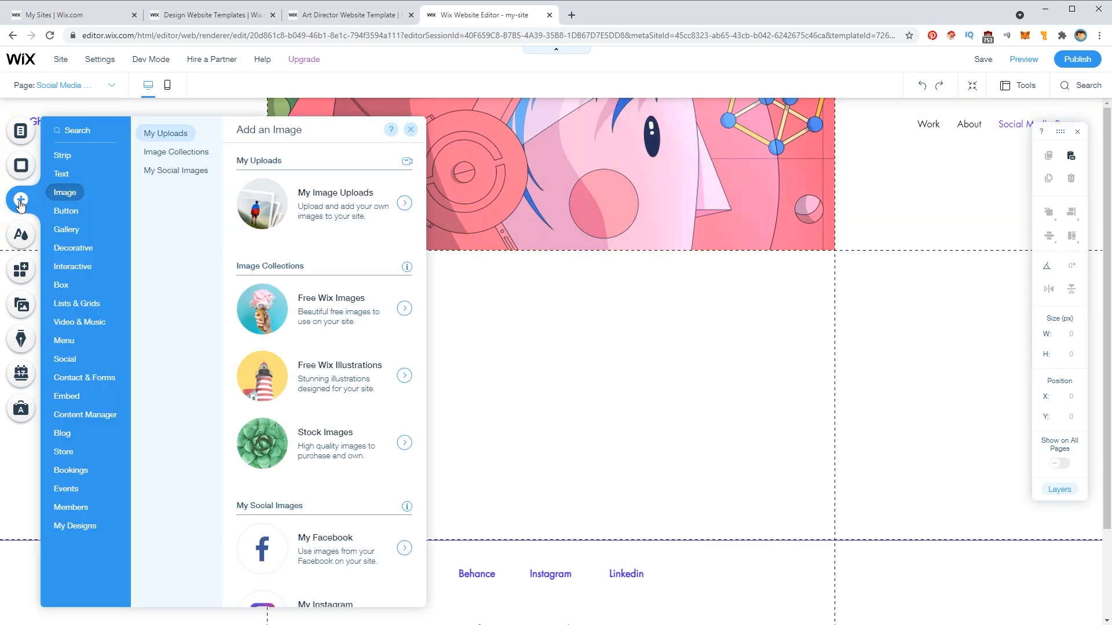
left_click(338, 203)
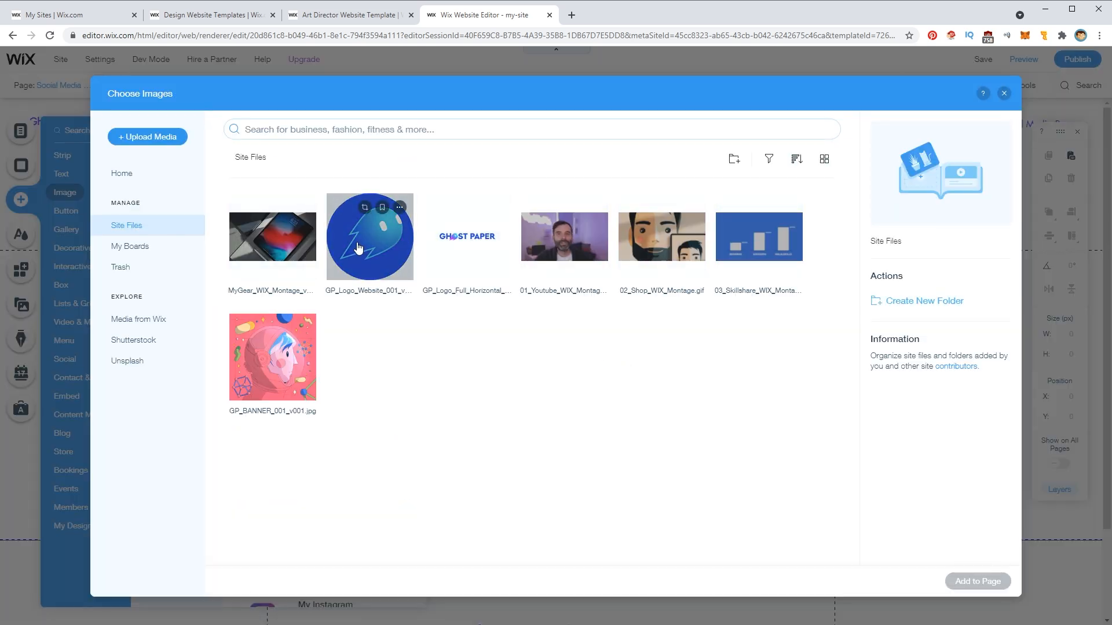
left_click(339, 206)
left_click(976, 581)
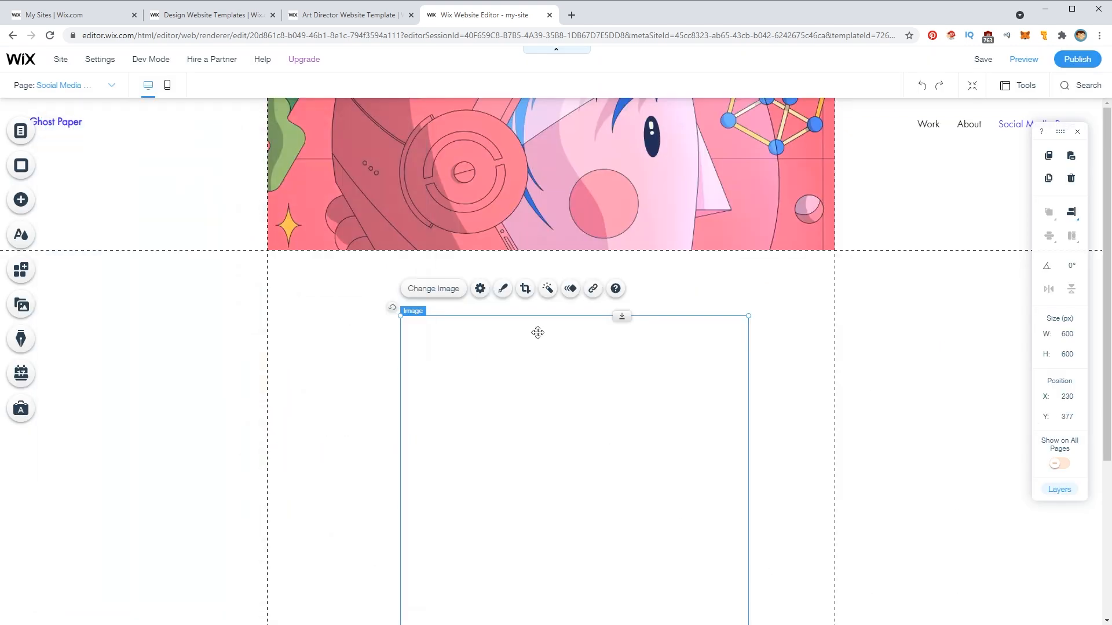
- Scale the round logo to about 274 × 274 px and centre it over the lower edge of the header banner
left_click_drag(402, 316, 658, 573)
left_click_drag(713, 608, 559, 168)
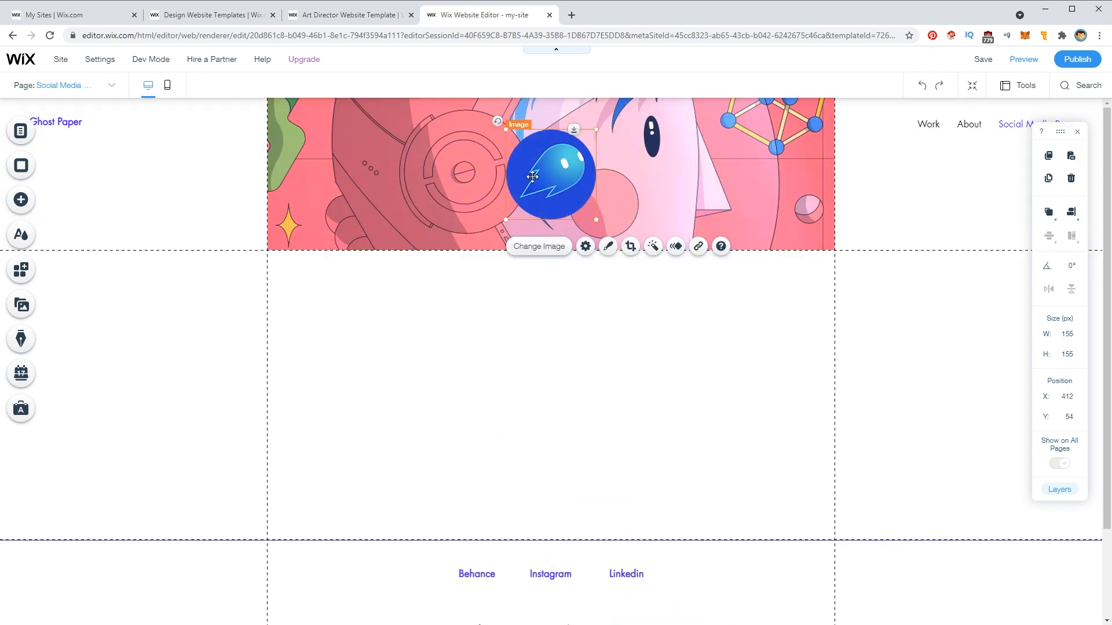
left_click_drag(503, 220, 437, 288)
left_click_drag(506, 189, 540, 230)
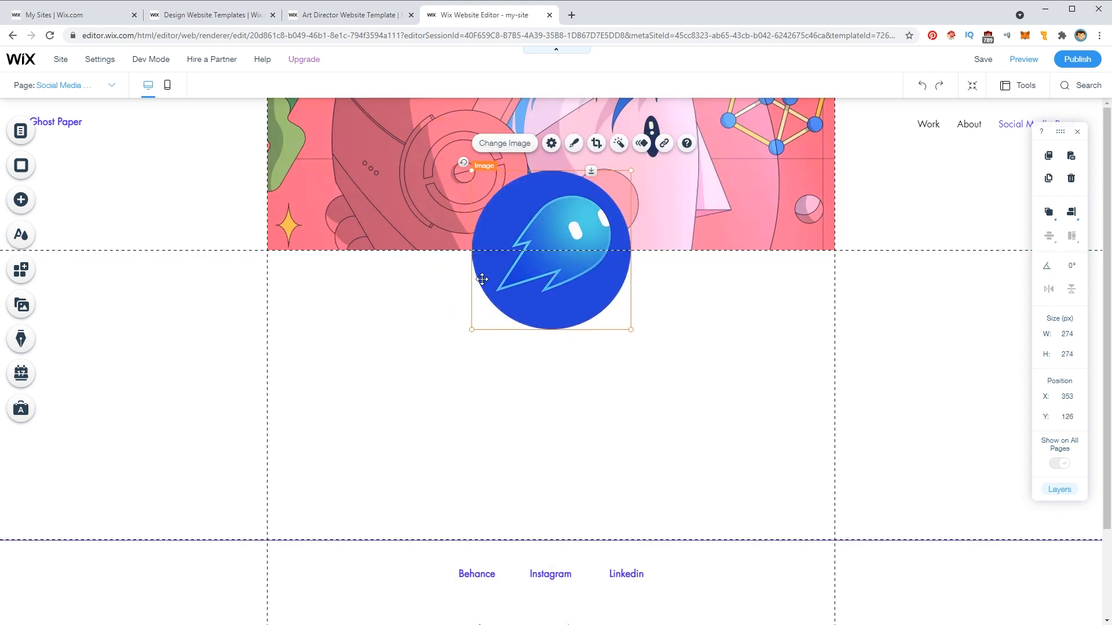
left_click(389, 412)
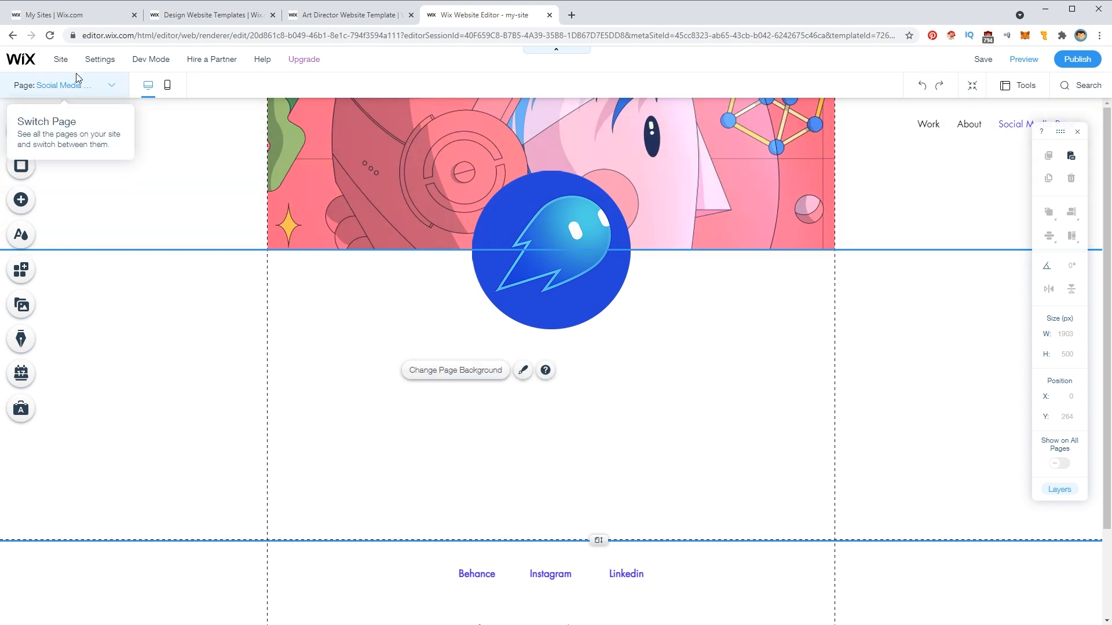
- In the mobile view, shrink the round logo and place it near the centre, overlapping the banner's lower edge
left_click(168, 85)
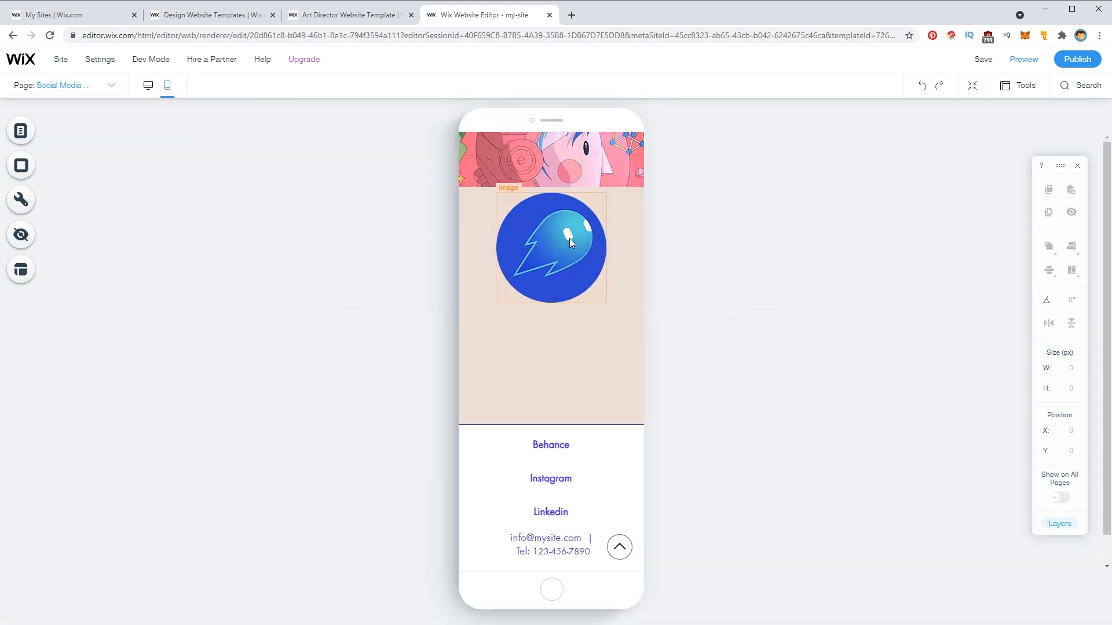
left_click_drag(554, 239, 554, 185)
left_click_drag(497, 250, 529, 216)
left_click_drag(573, 163, 557, 168)
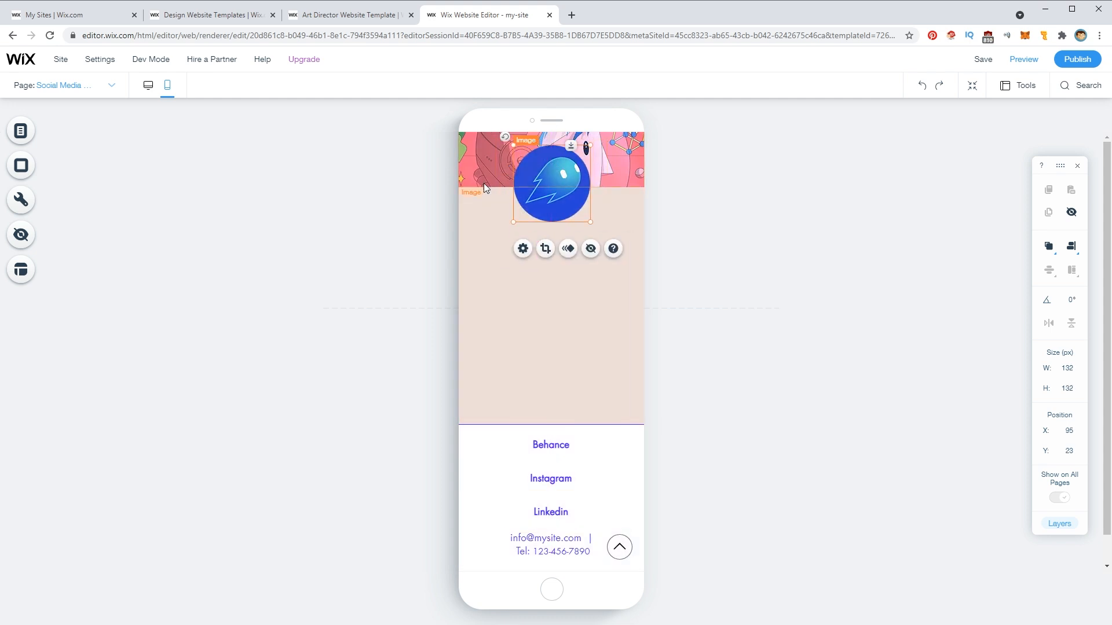
left_click_drag(591, 222, 577, 209)
left_click_drag(541, 163, 544, 174)
left_click(396, 204)
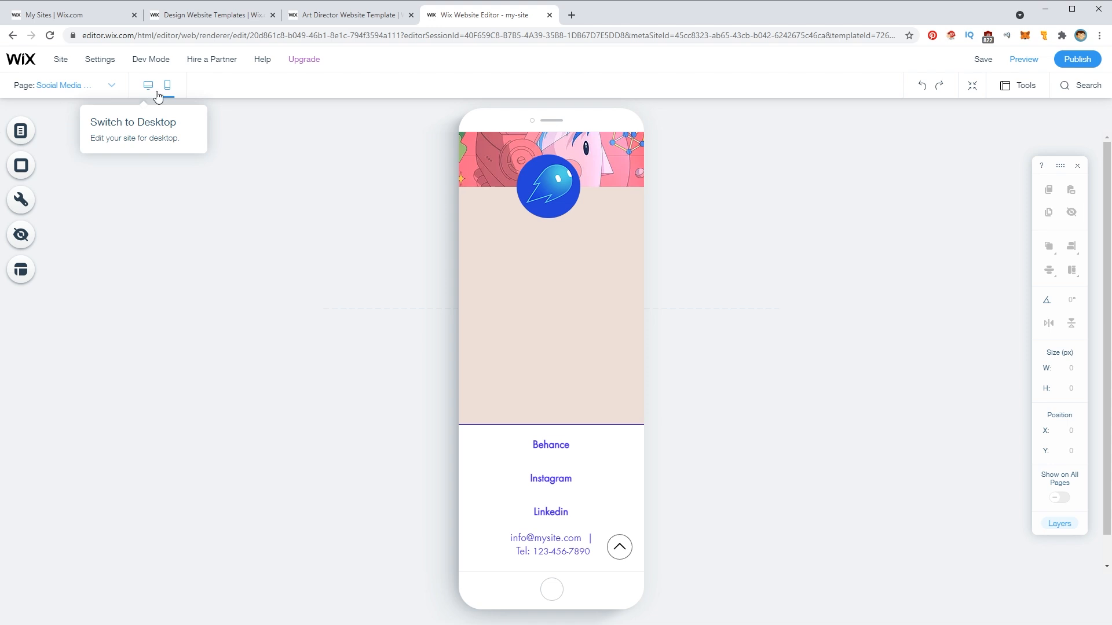
- Examine how the round logo sits over the header banner while moving through the mobile page
scroll(532, 272, "down", 1)
scroll(537, 255, "up", 1)
scroll(536, 246, "down", 1)
scroll(521, 214, "up", 1)
scroll(493, 263, "down", 1)
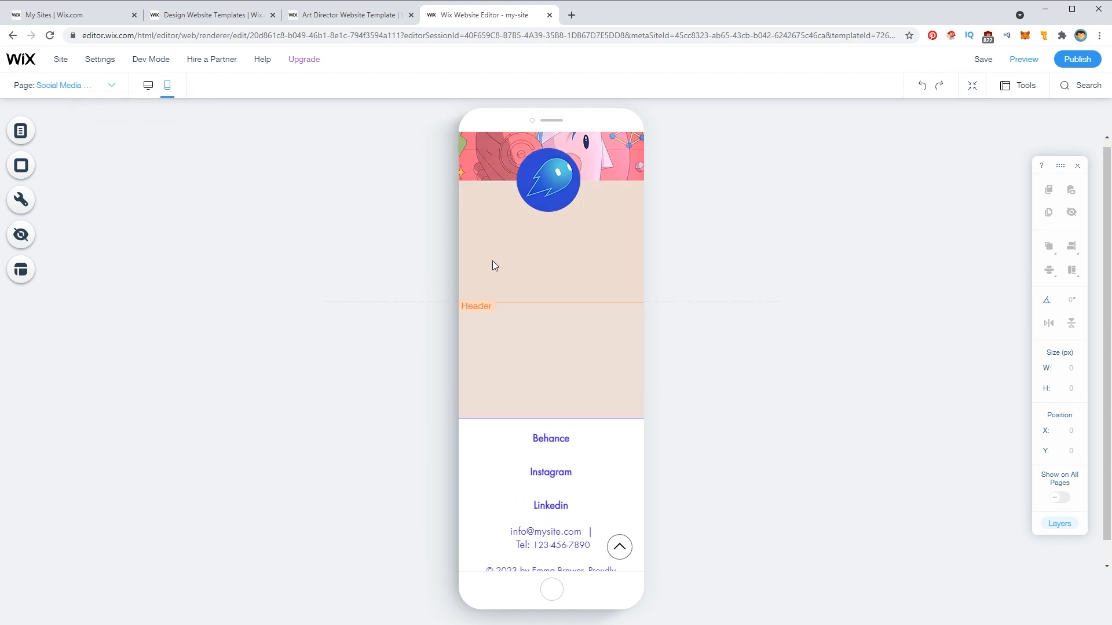
scroll(524, 249, "up", 1)
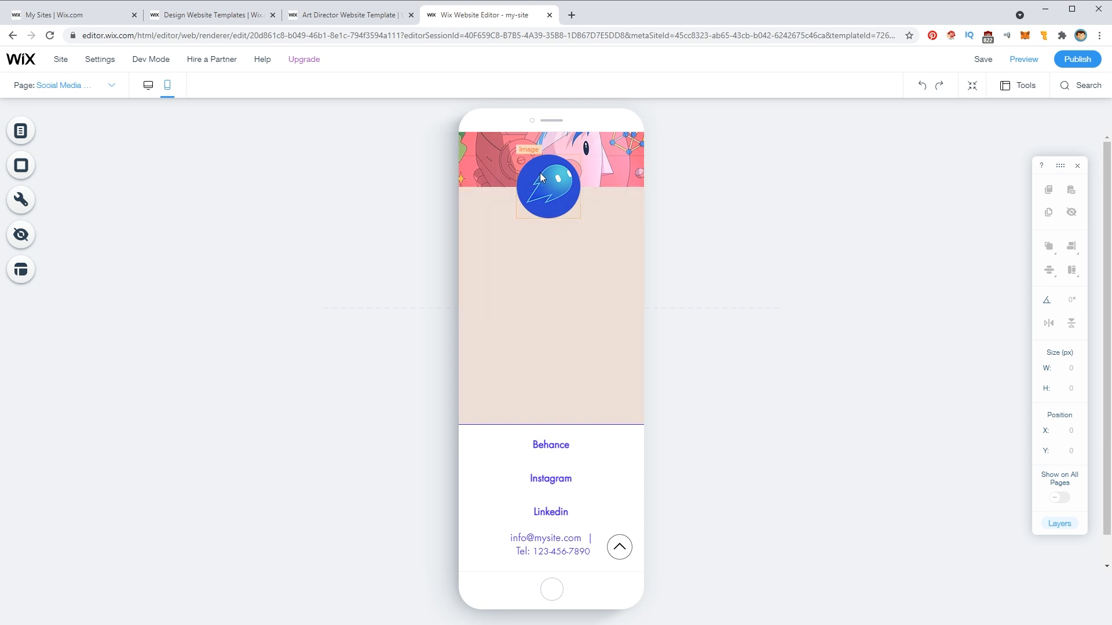
scroll(513, 254, "down", 1)
scroll(516, 246, "up", 1)
scroll(520, 243, "down", 1)
scroll(523, 245, "up", 1)
- Switch to the desktop view and add the horizontal Ghost Paper logo, GP_Logo_Full_Horizontal, from the site files
left_click(149, 90)
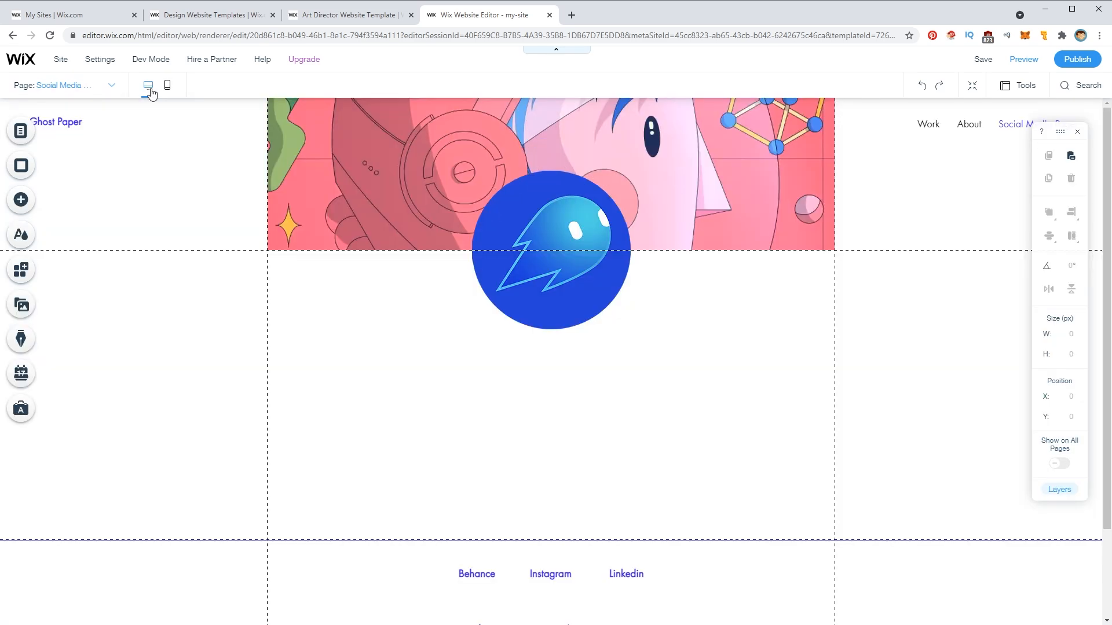
left_click(21, 200)
left_click(320, 210)
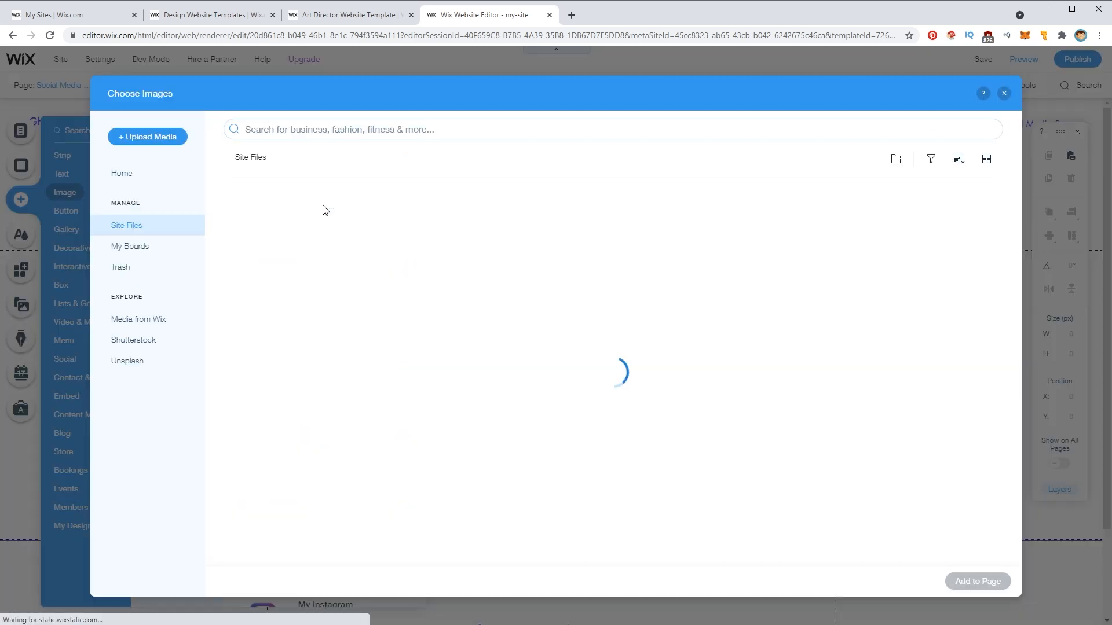
left_click(466, 237)
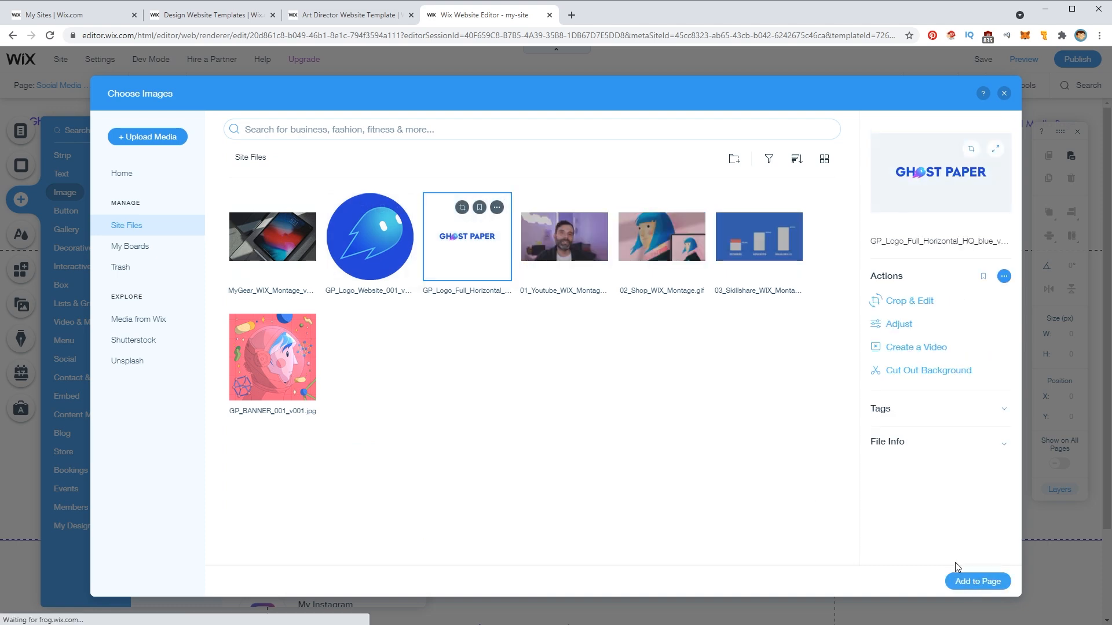
left_click(977, 581)
- Scale the Ghost Paper wordmark to about 469 × 264 px and align it to the page centre below the round logo
left_click_drag(412, 329, 491, 370)
key("ctrl+z")
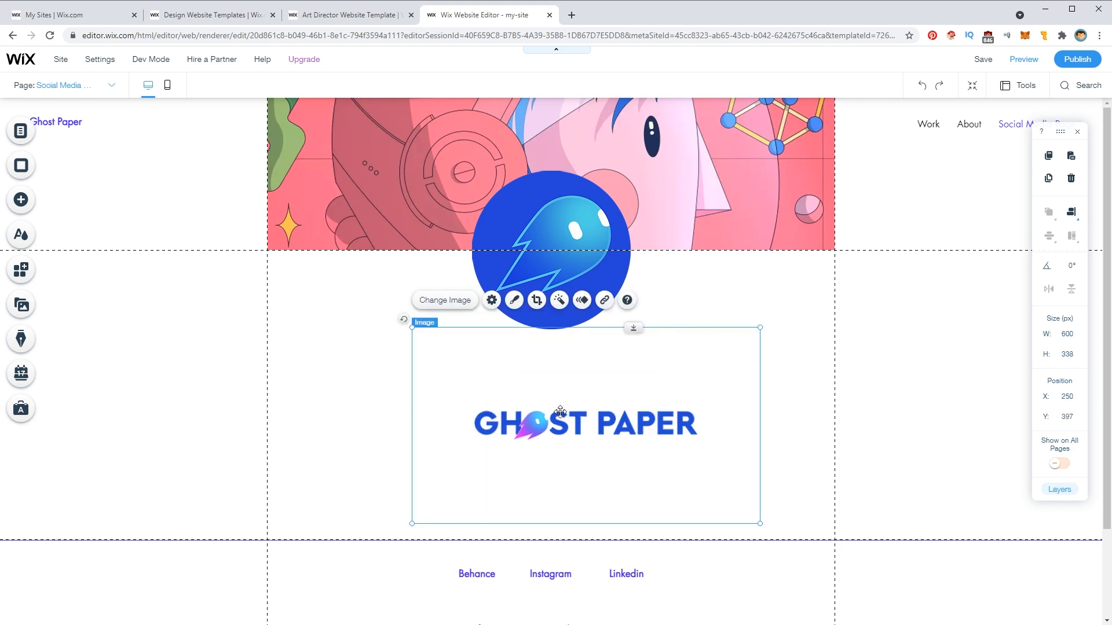
left_click_drag(579, 397, 526, 373)
left_click_drag(357, 336, 525, 427)
left_click_drag(618, 473, 499, 327)
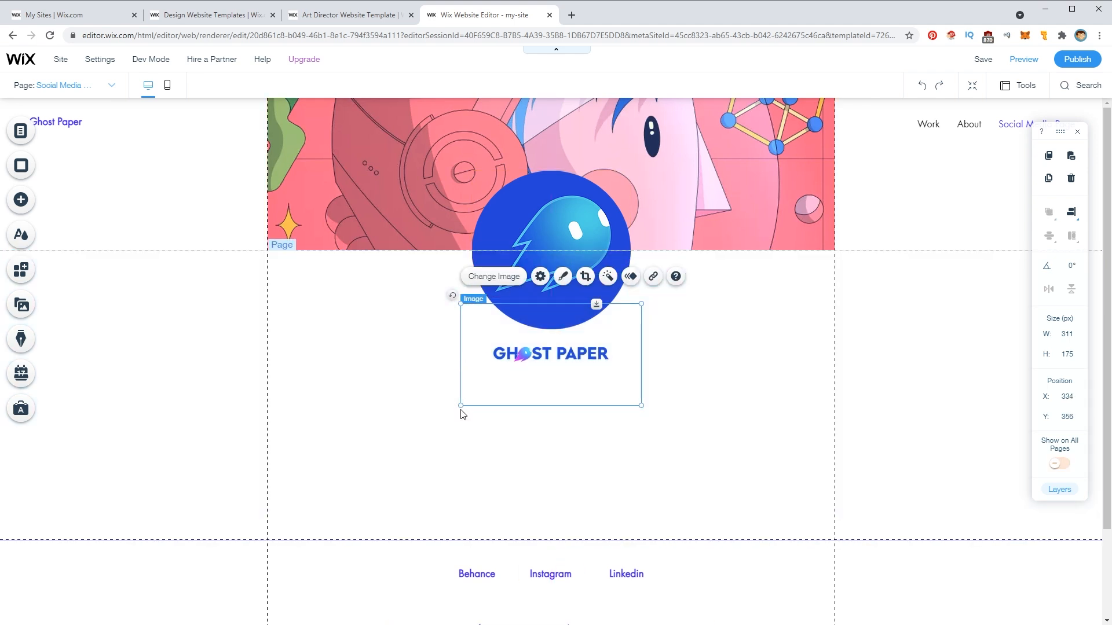
left_click_drag(461, 405, 367, 457)
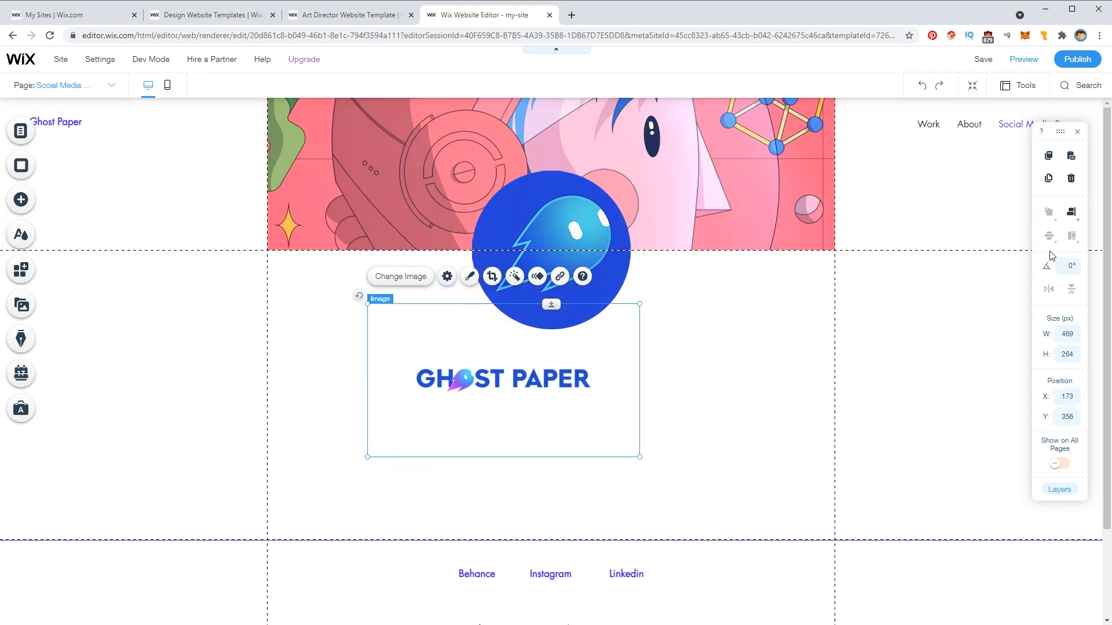
left_click(1071, 211)
left_click(1045, 214)
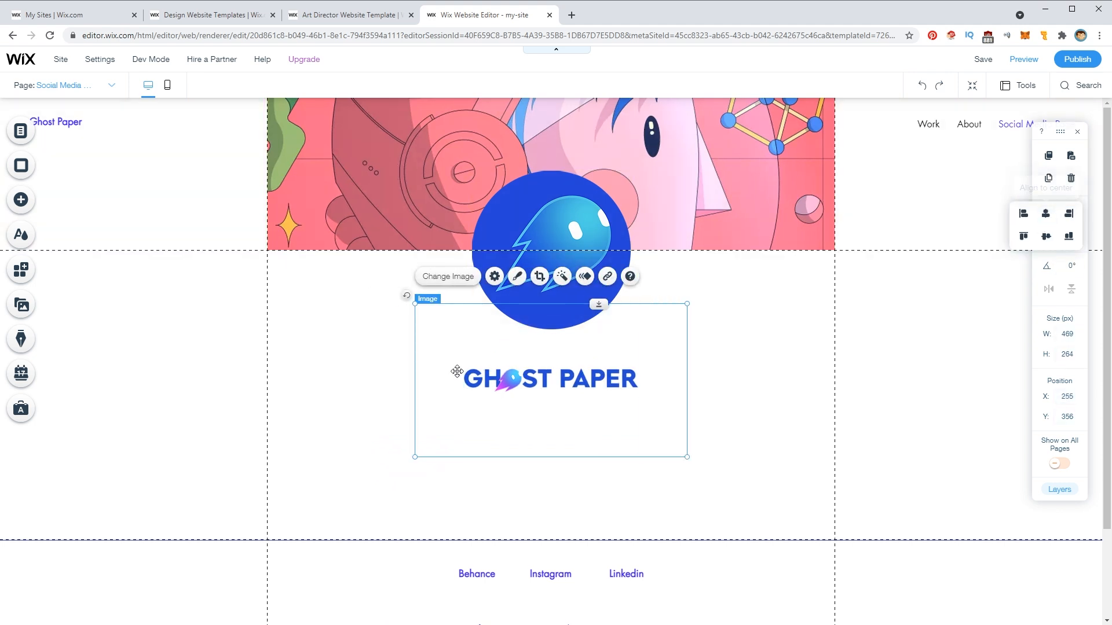
- In the mobile view, move the Ghost Paper wordmark up to just below the round logo
left_click(168, 86)
left_click_drag(545, 355, 545, 228)
left_click(385, 228)
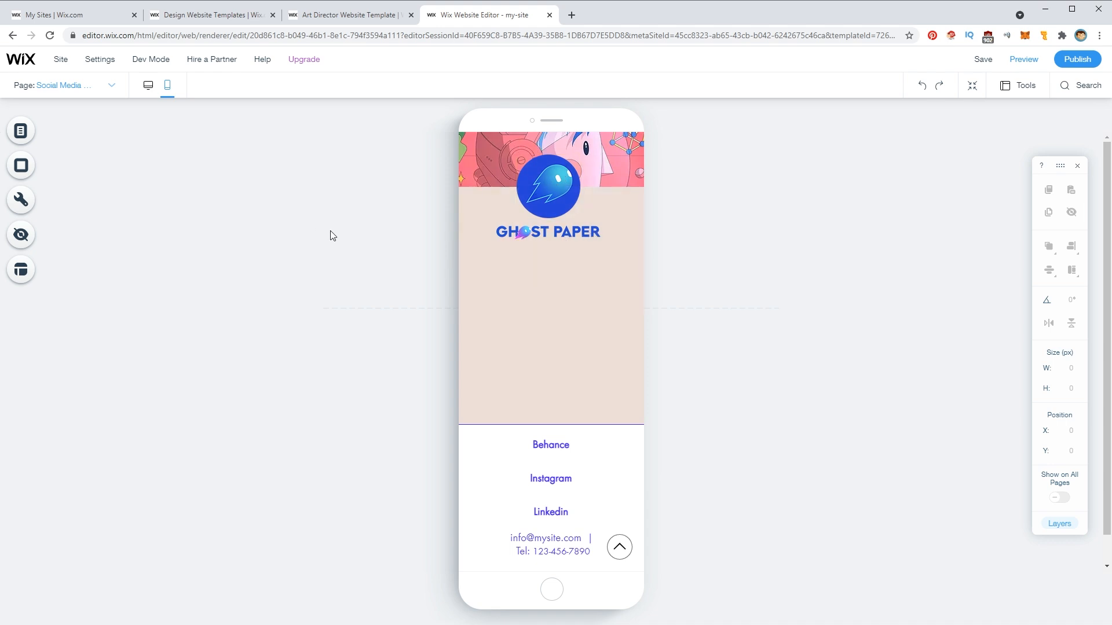
- Set the Social Media Page's mobile background to white (#FFFFFF) without applying it to other pages
left_click(474, 334)
left_click(511, 159)
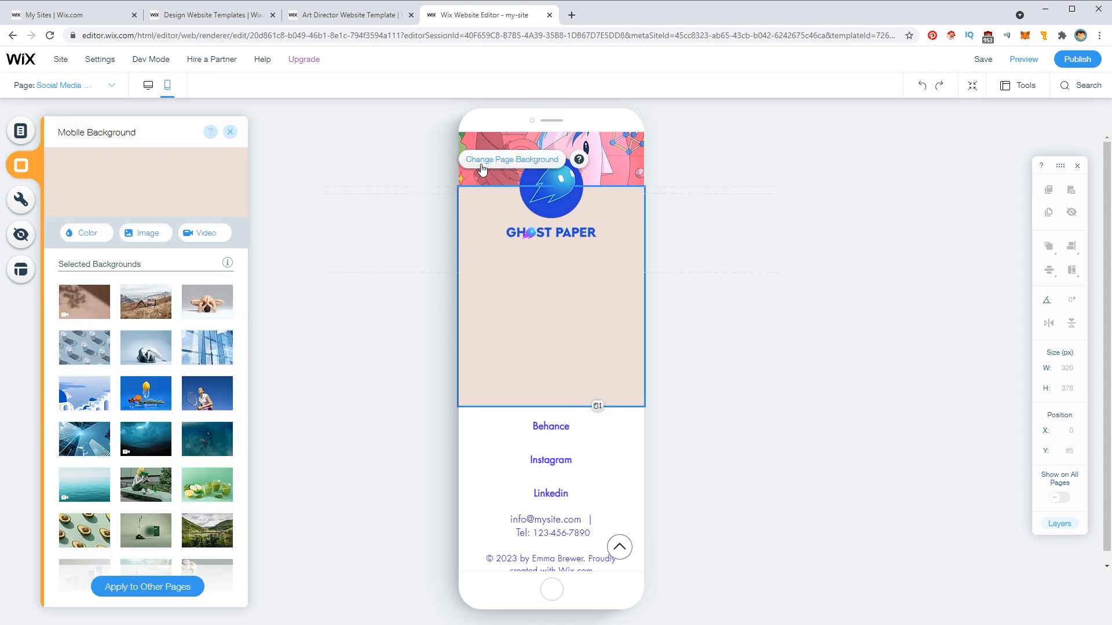
left_click(86, 232)
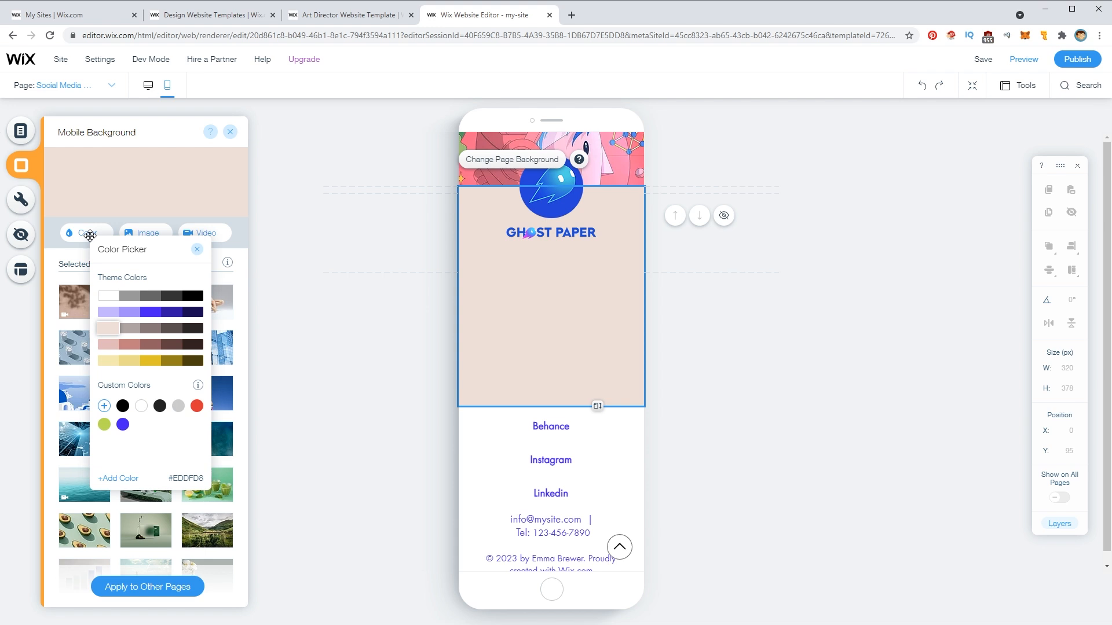
left_click(104, 296)
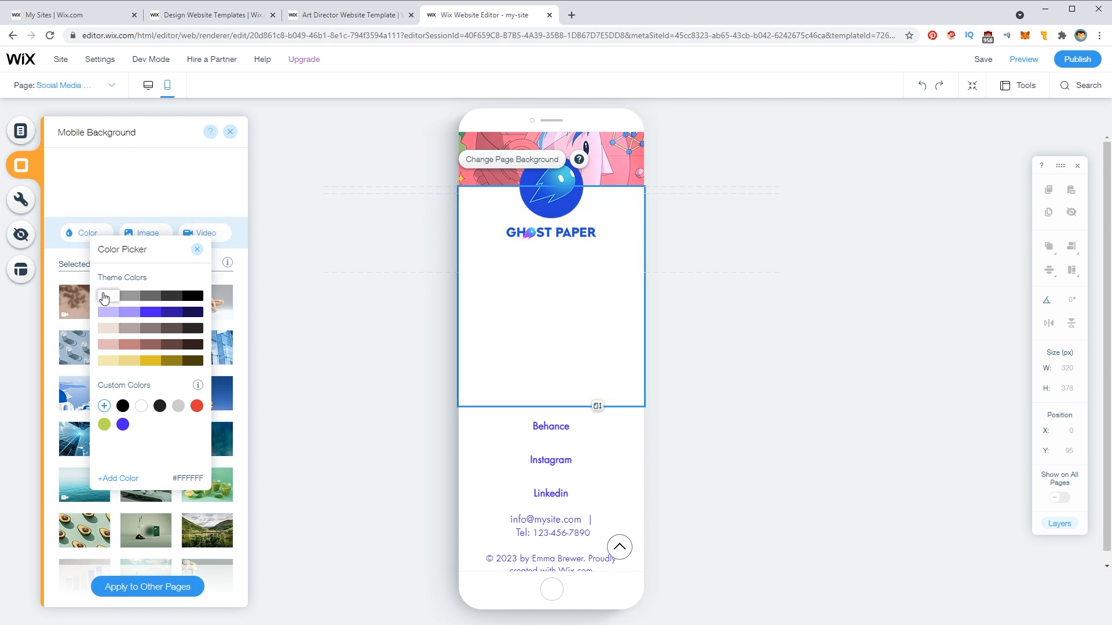
left_click(117, 588)
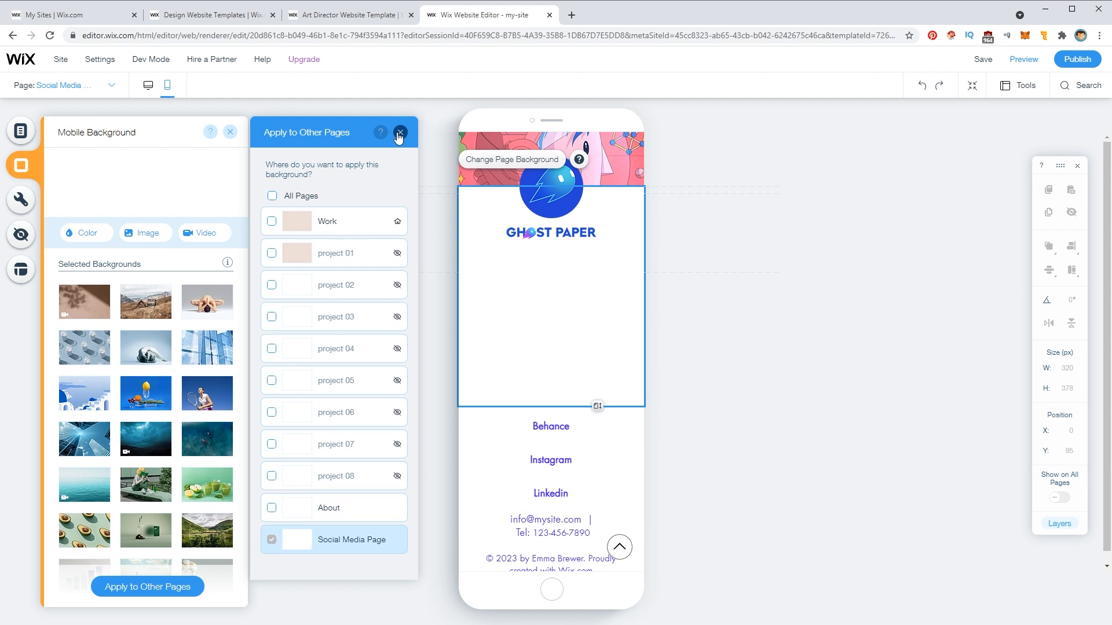
left_click(399, 134)
left_click(229, 132)
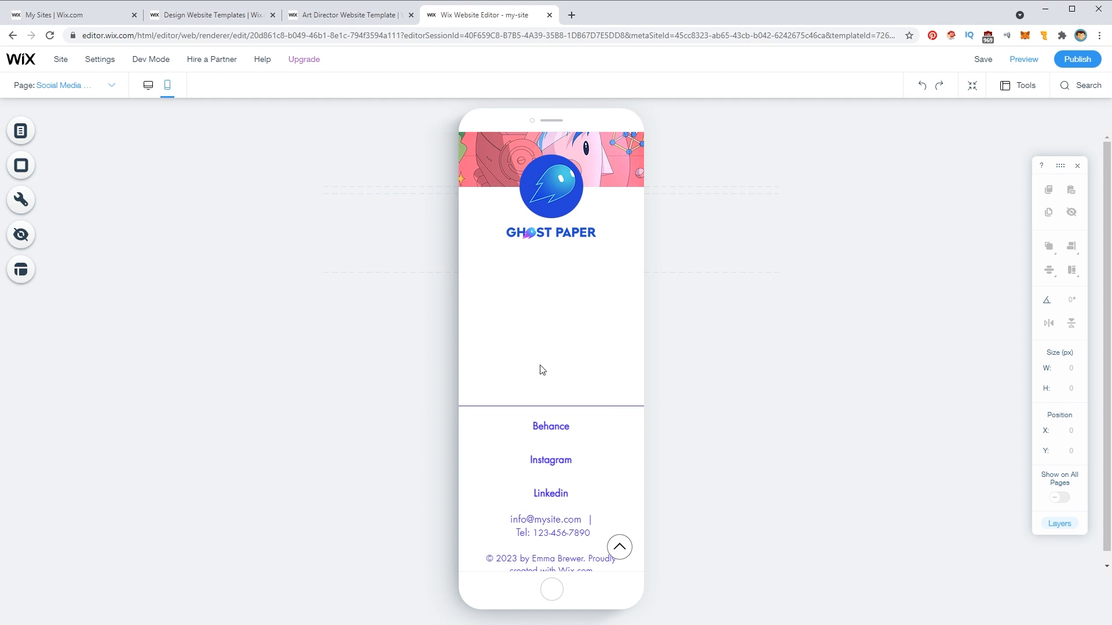
- Extend the page section to about 536 px high in the mobile view and about 889 px high in the desktop view
left_click_drag(595, 405, 597, 498)
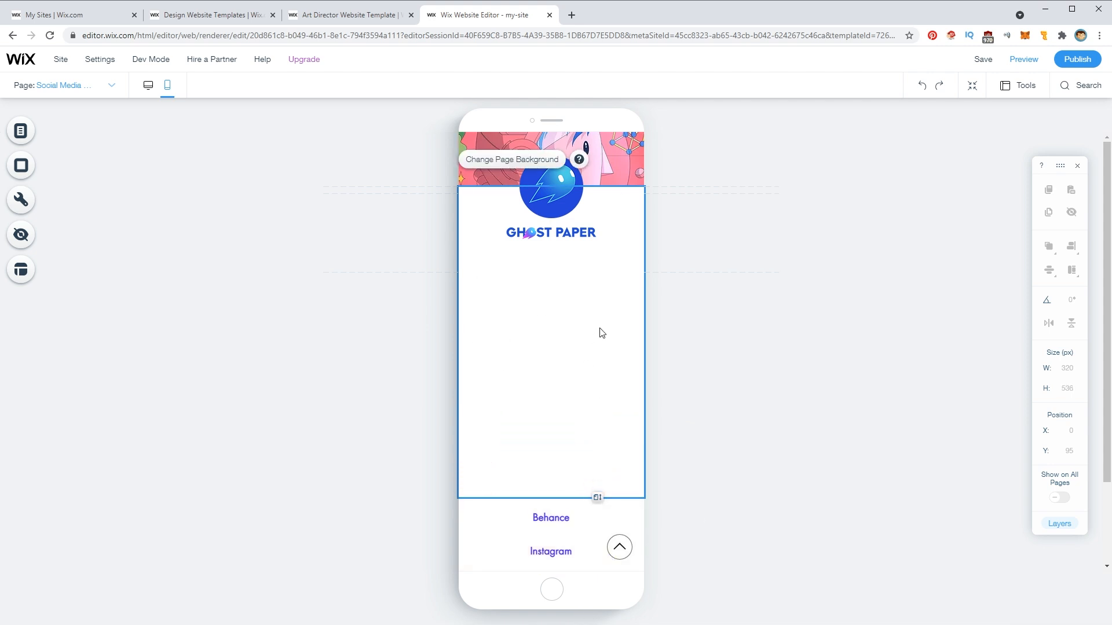
left_click(334, 363)
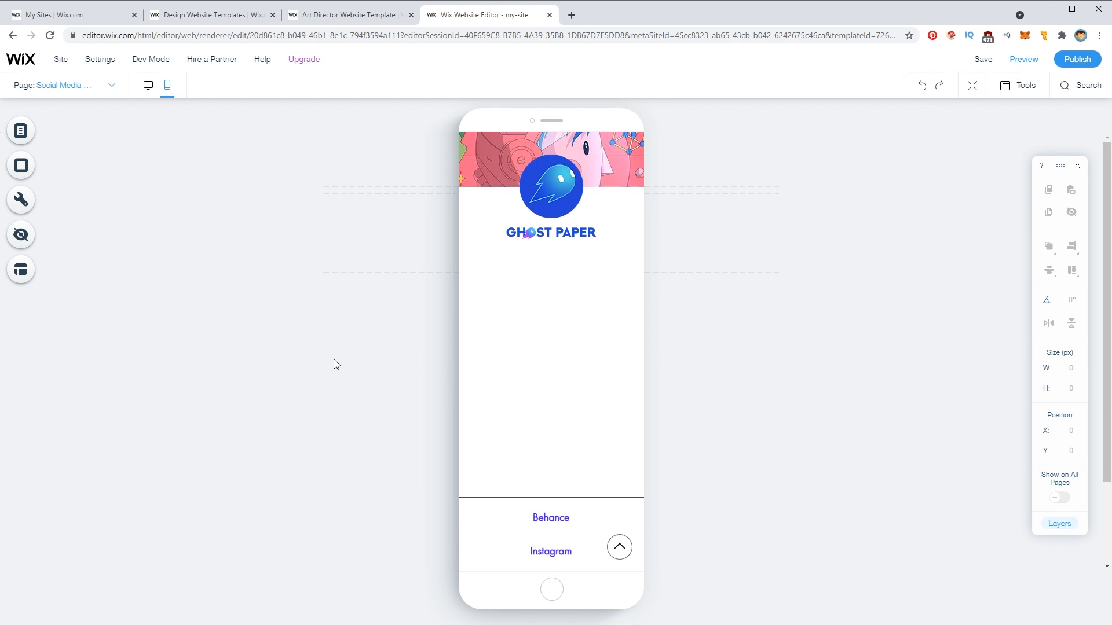
left_click(147, 86)
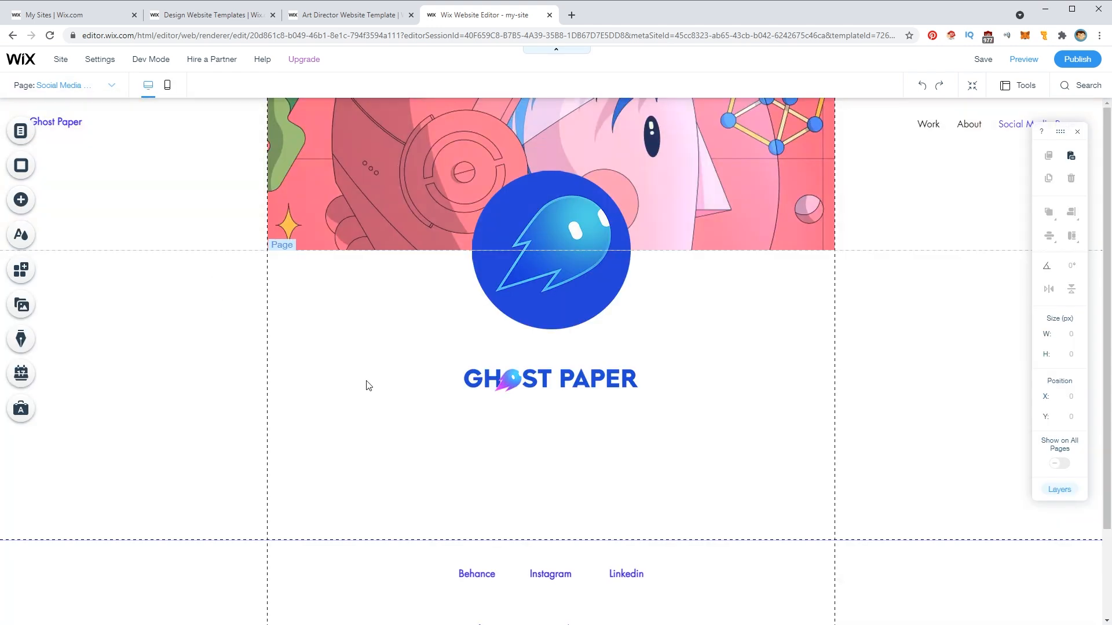
scroll(369, 386, "down", 2)
left_click(254, 323)
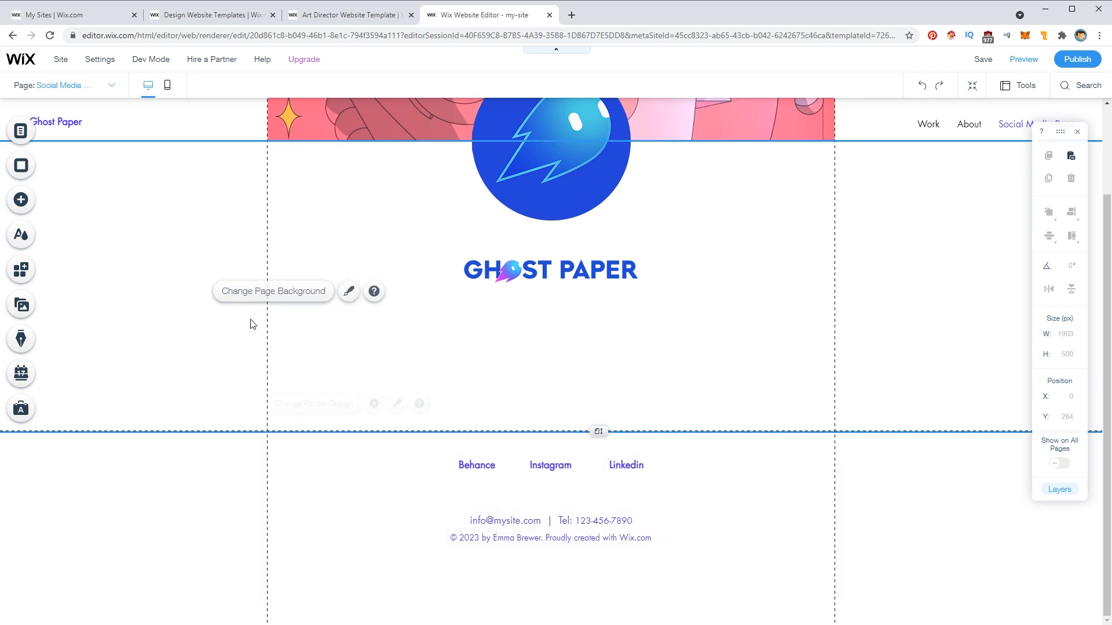
left_click_drag(596, 432, 599, 574)
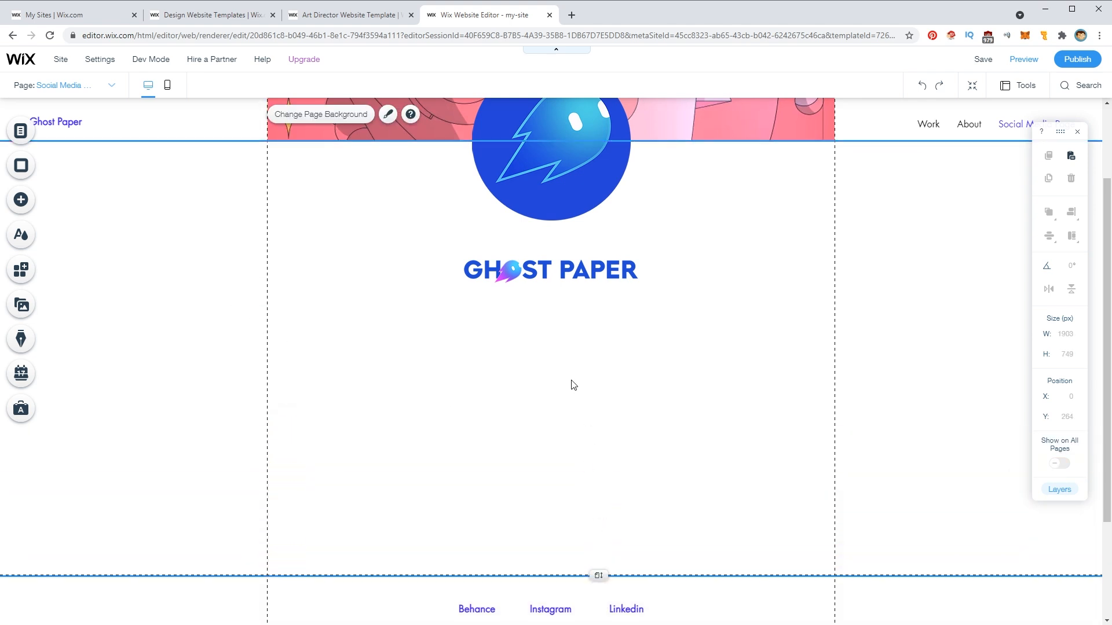
scroll(576, 422, "down", 3)
left_click_drag(598, 431, 598, 513)
- Add the 01_Youtube_WIX_Montage image from the site files to the desktop page below the Ghost Paper wordmark
scroll(440, 324, "up", 5)
scroll(425, 313, "down", 2)
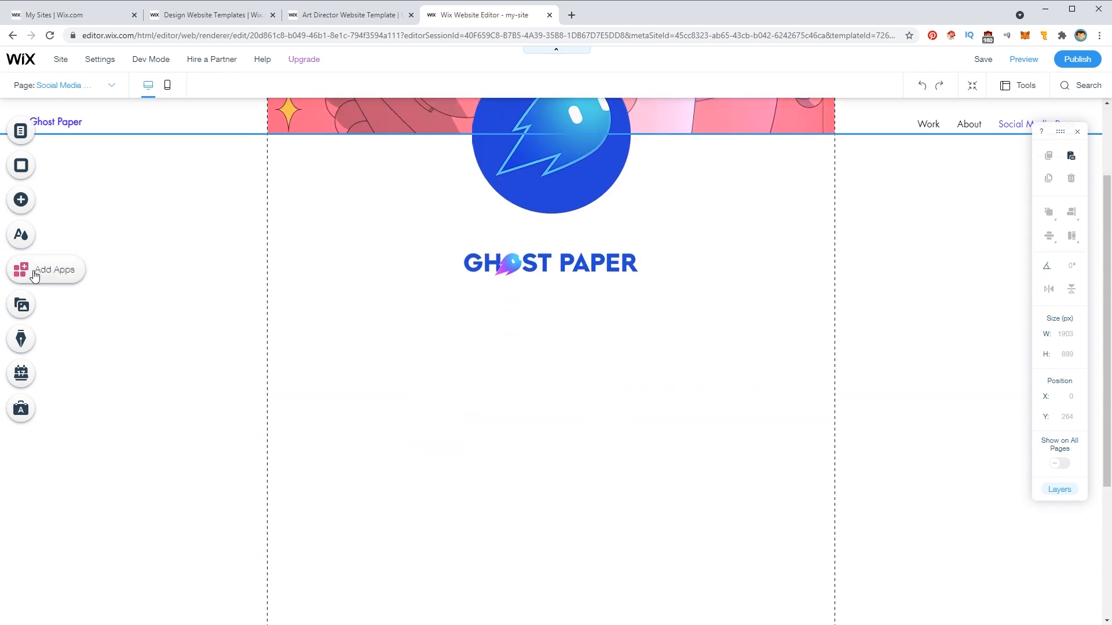
left_click(21, 200)
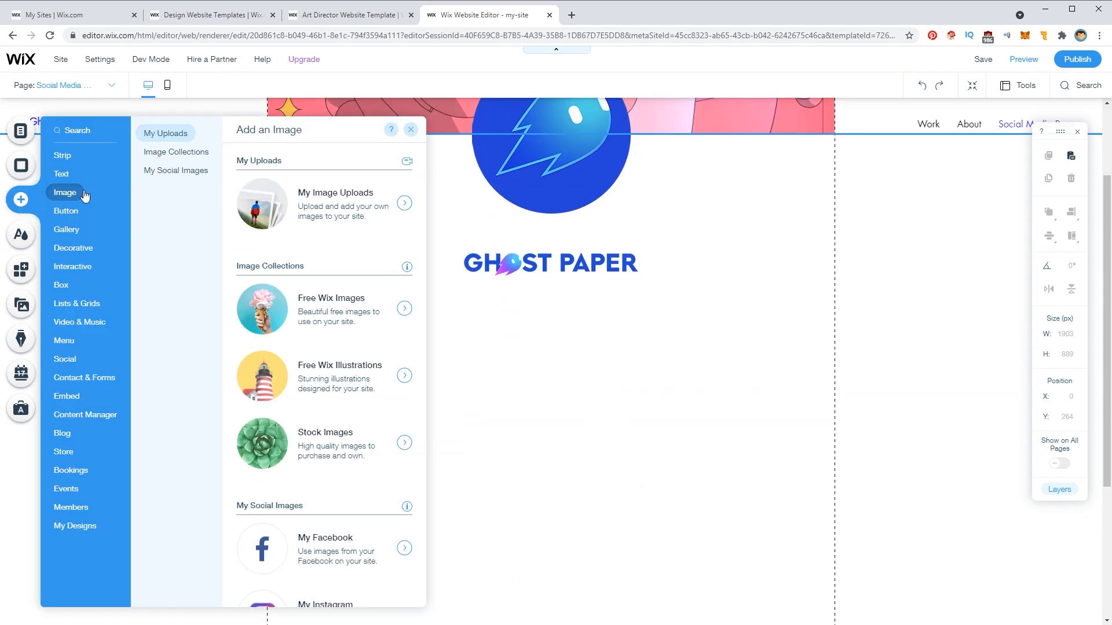
left_click(311, 200)
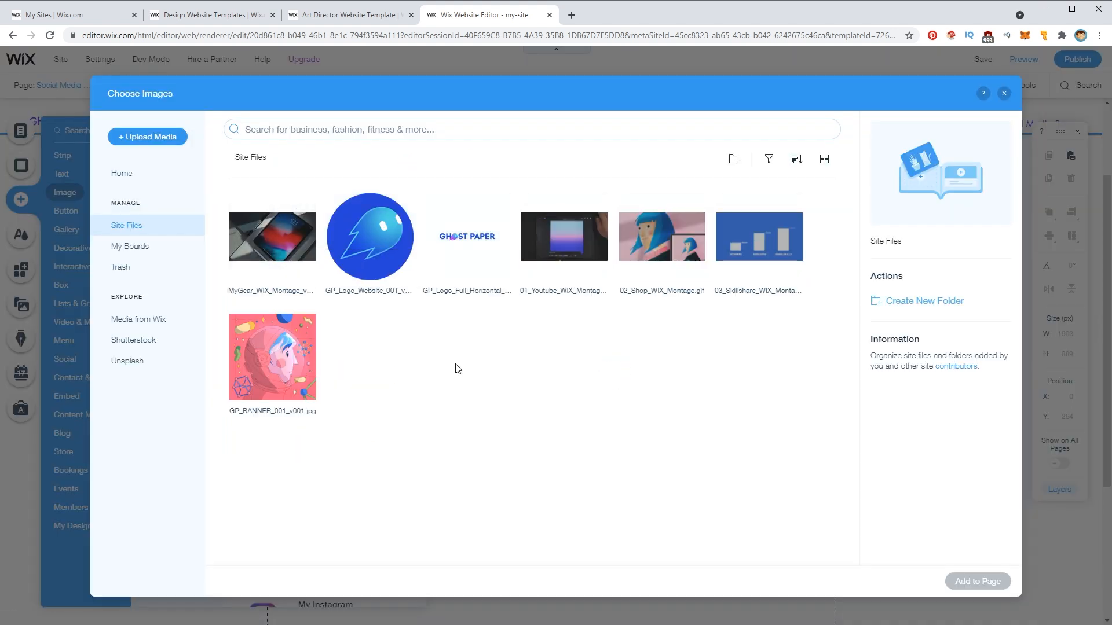
left_click(565, 237)
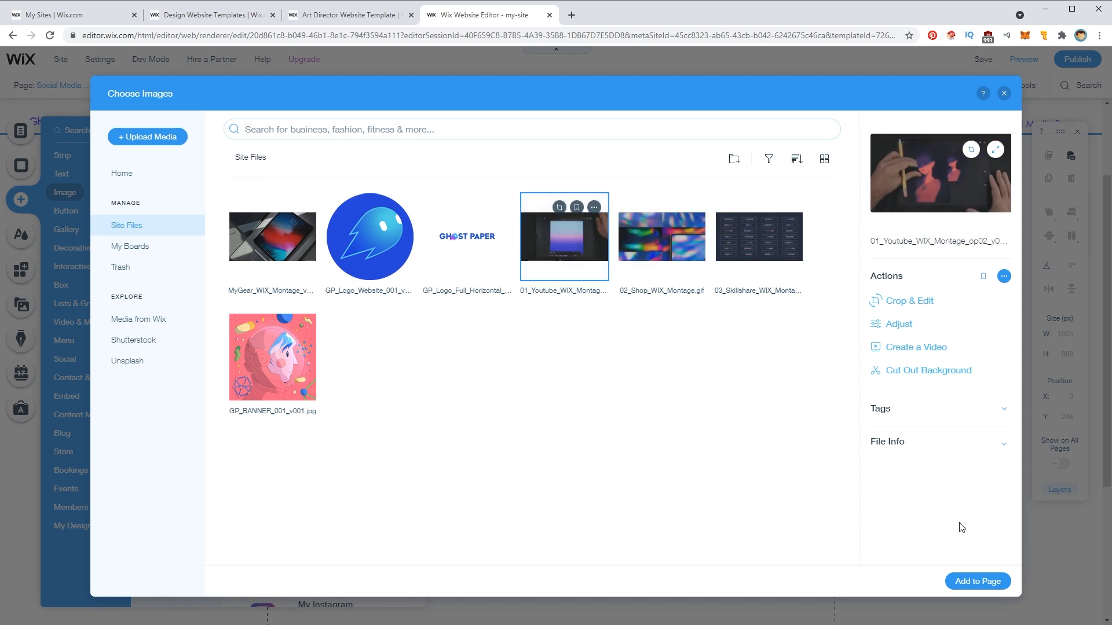
left_click(976, 581)
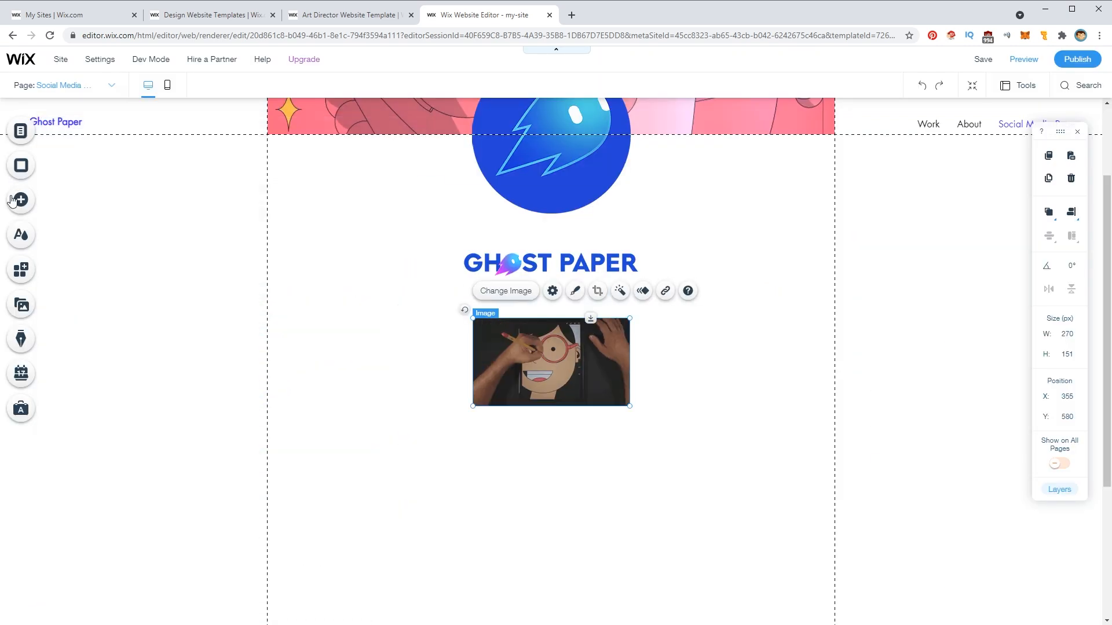
- In the mobile view, move the montage image below the Ghost Paper wordmark and raise the wordmark to just under the round logo
left_click(167, 86)
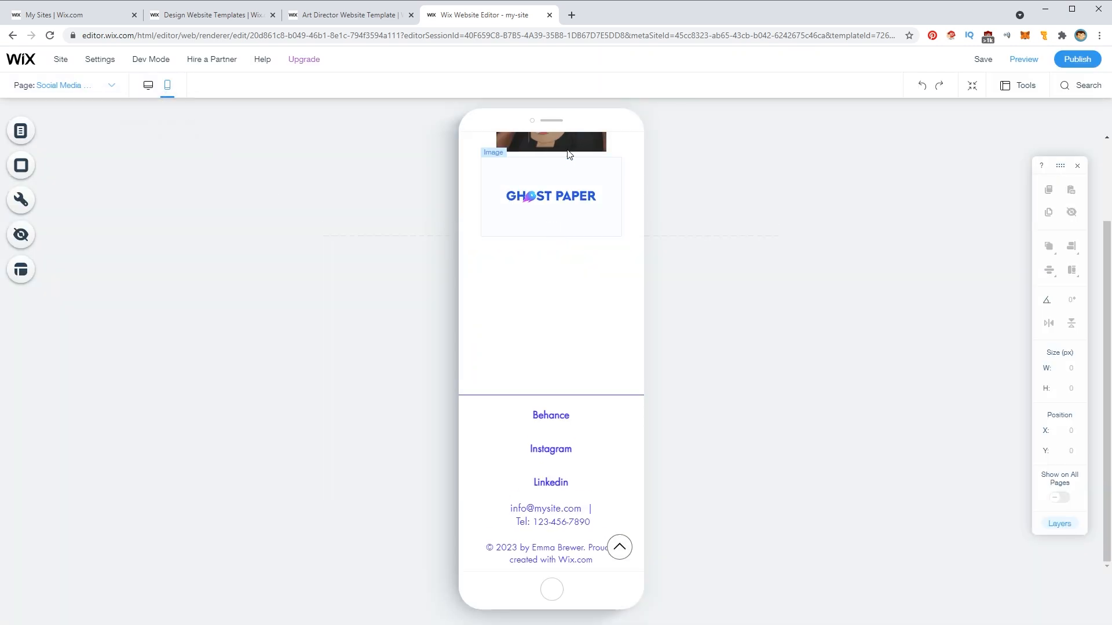
left_click(522, 138)
left_click_drag(521, 261, 542, 379)
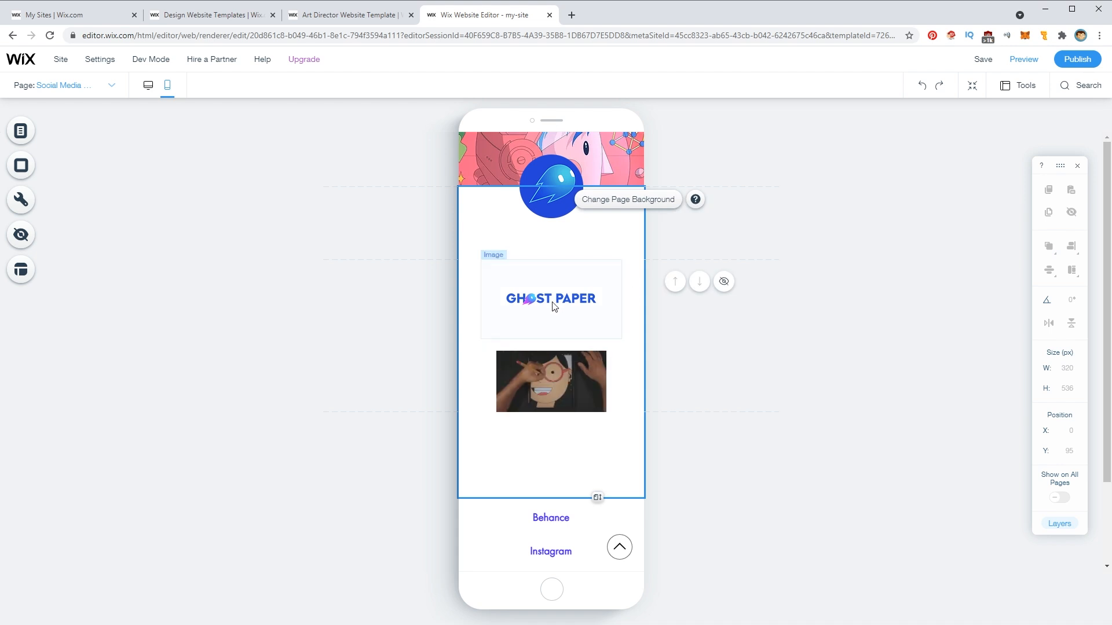
left_click_drag(553, 296, 551, 154)
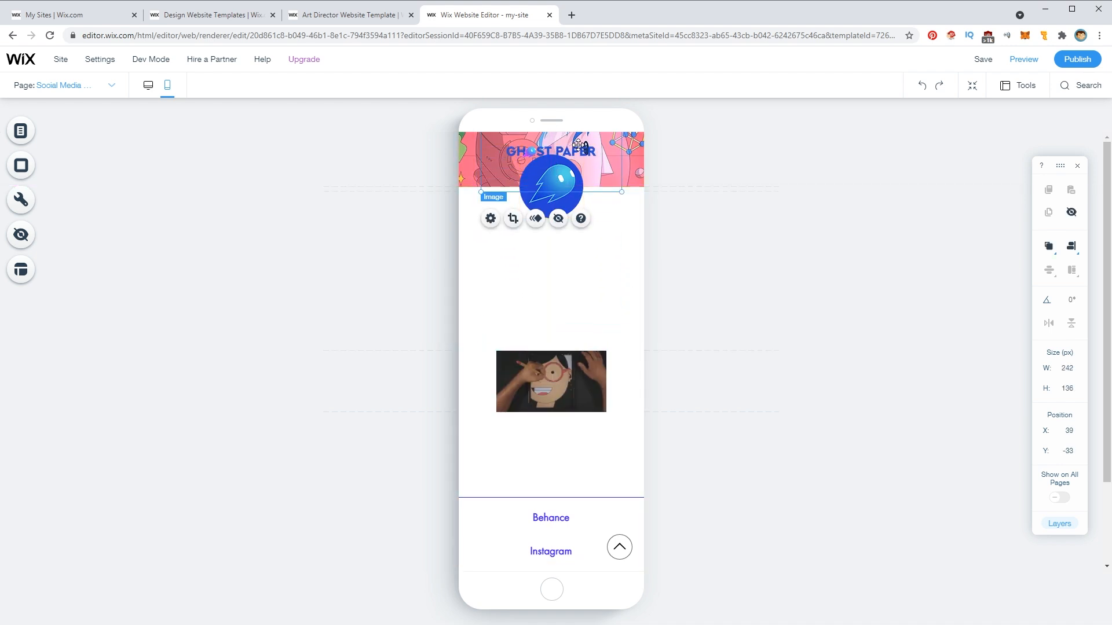
left_click_drag(582, 232, 581, 233)
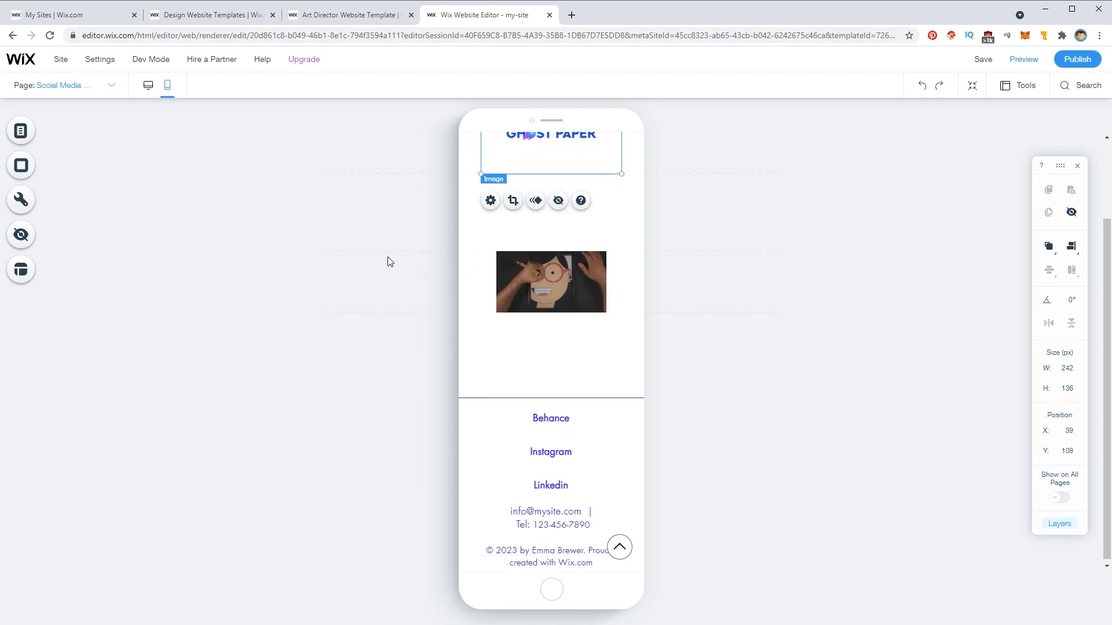
- Move the mobile montage image up beneath the Ghost Paper wordmark and enlarge it to the full screen width
left_click_drag(575, 375, 558, 287)
left_click_drag(490, 328, 458, 344)
left_click_drag(604, 344, 644, 356)
left_click(397, 289)
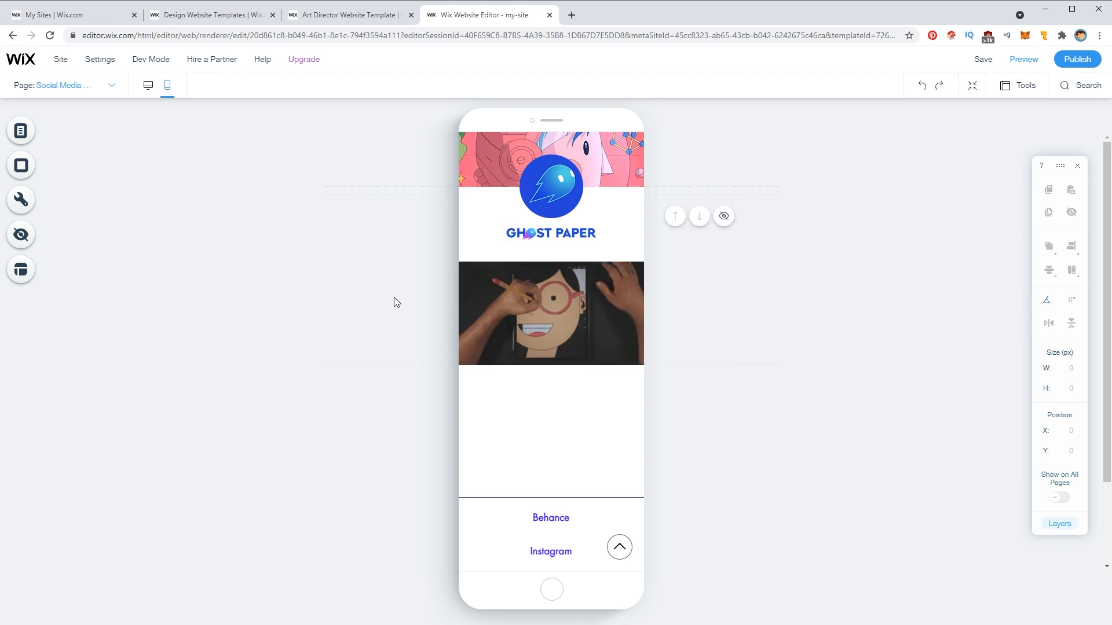
left_click_drag(530, 314, 531, 316)
left_click(355, 308)
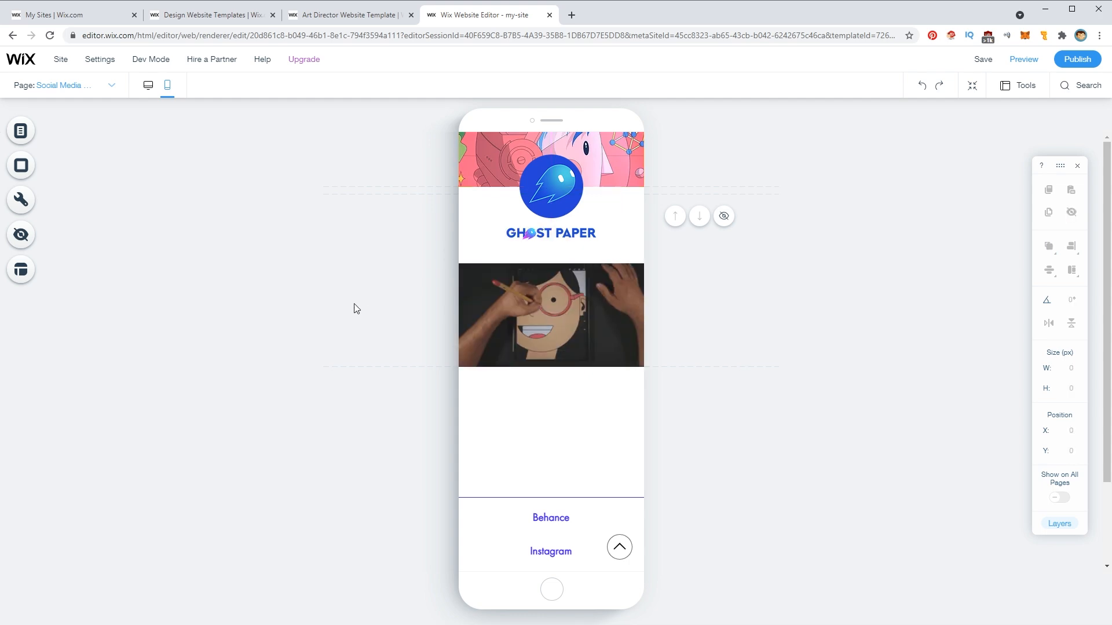
- In the desktop view, add a Heading 2 text below the montage image and have it read YOUTUBE
left_click(148, 85)
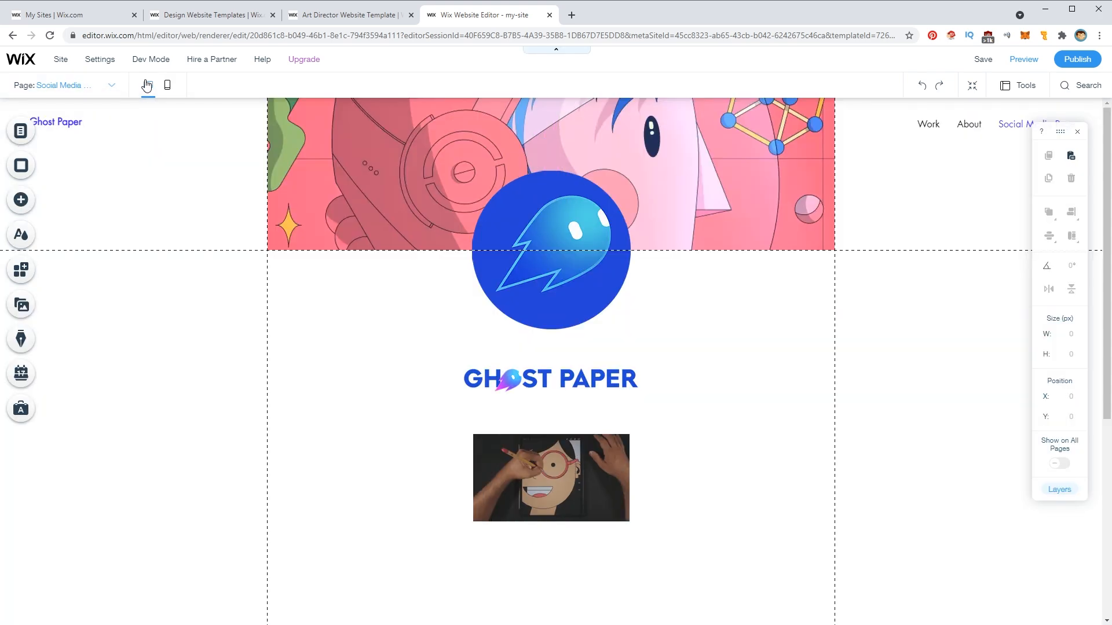
left_click(25, 209)
left_click(62, 177)
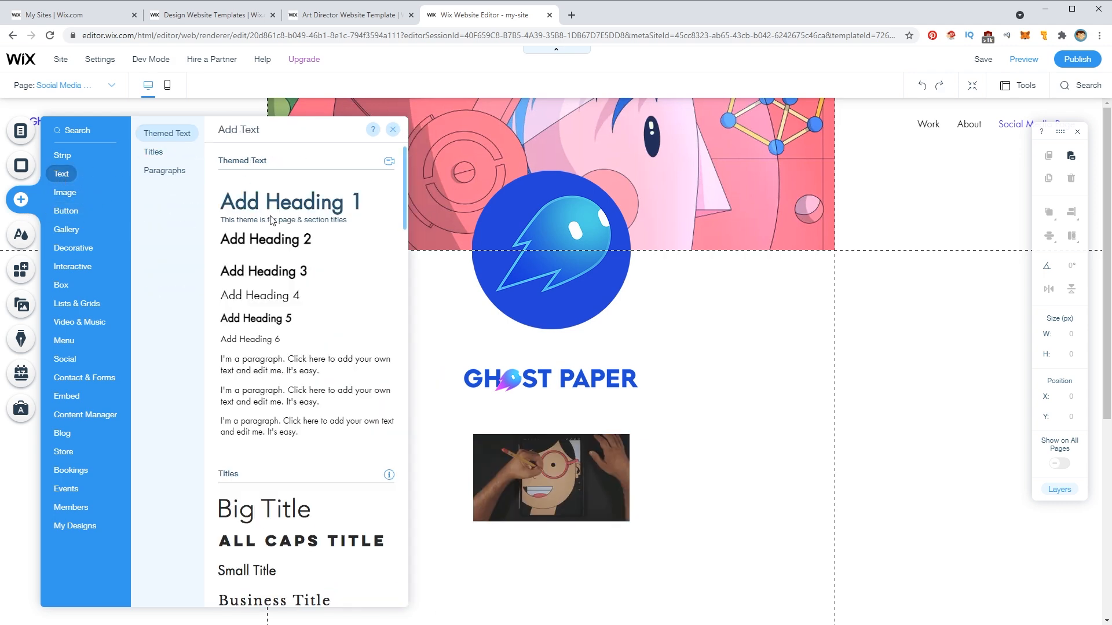
left_click(256, 240)
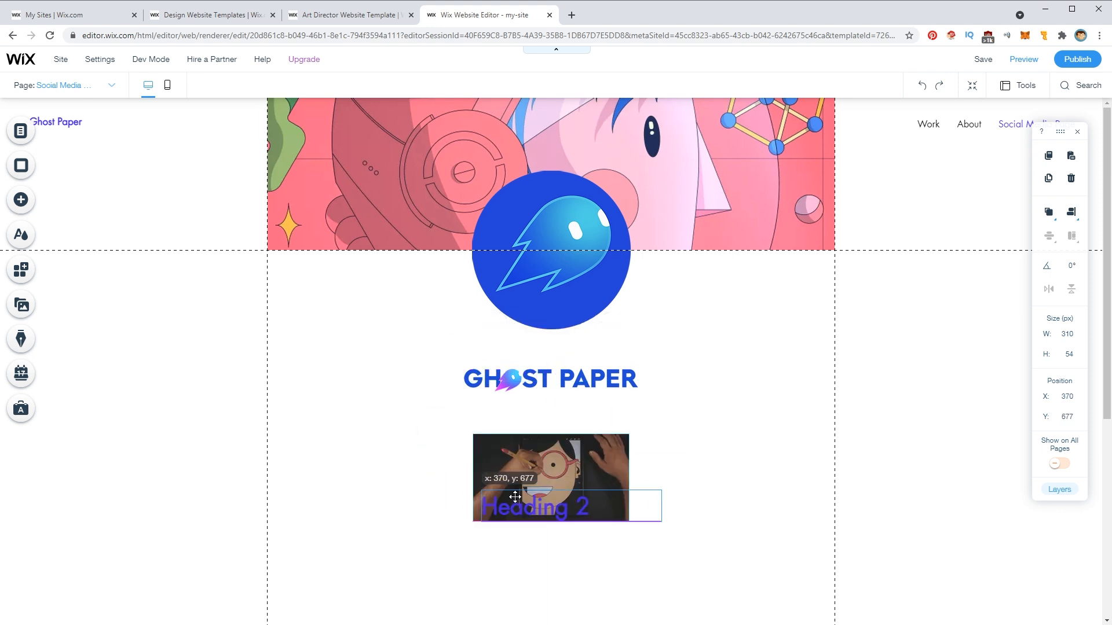
double_click(501, 558)
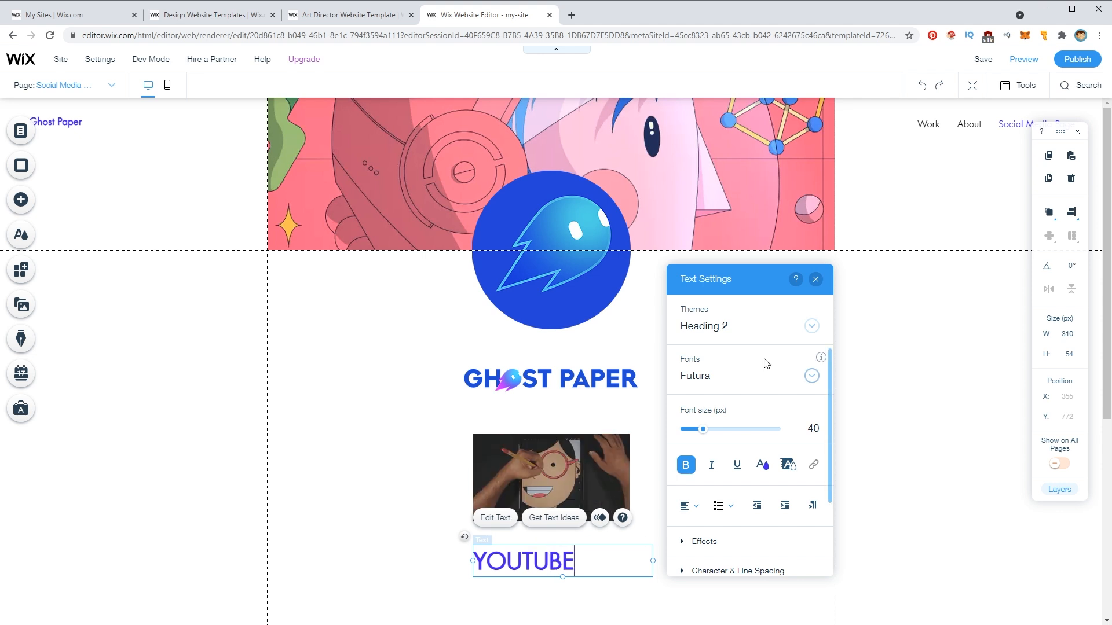
- Format the YOUTUBE heading in the Lulo Clean font, centre-aligned and coloured white (#FFFFFF)
left_click(811, 377)
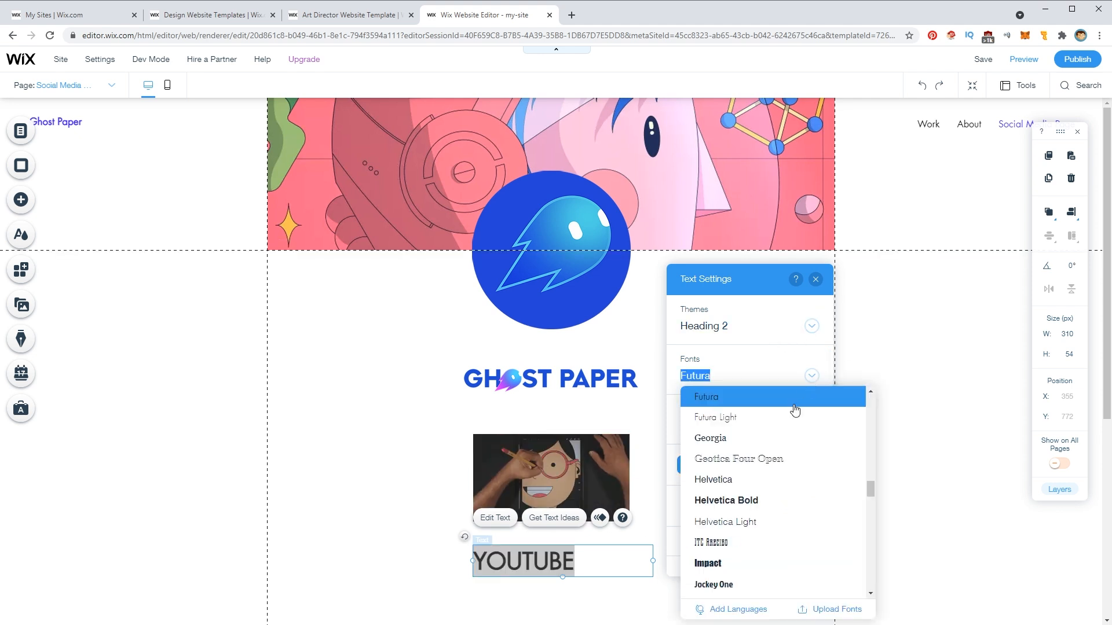
scroll(762, 488, "down", 10)
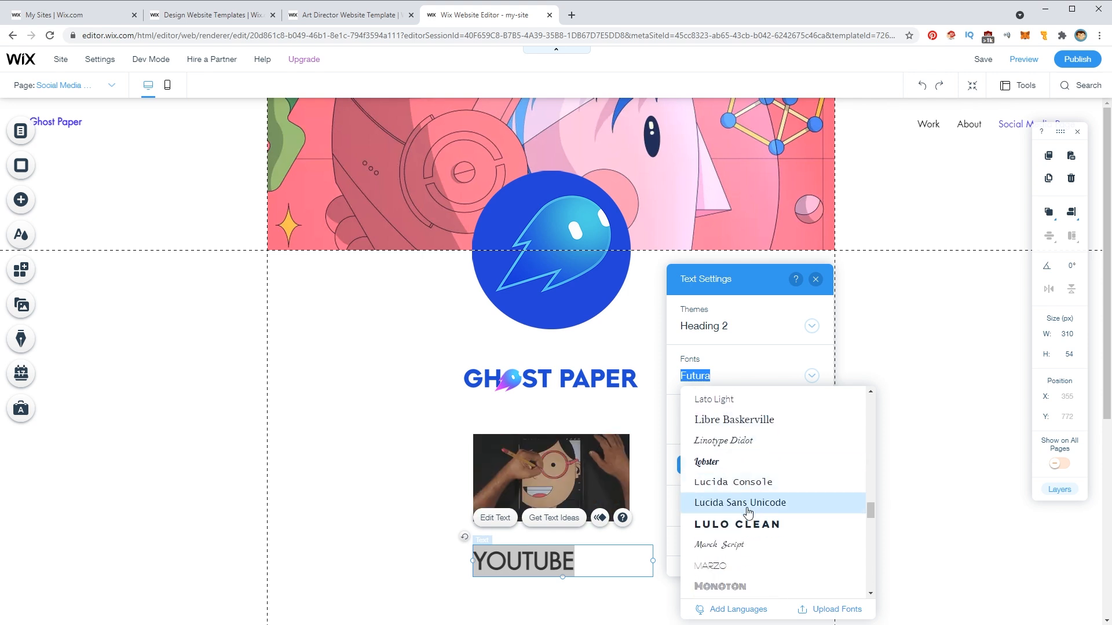
key("Escape")
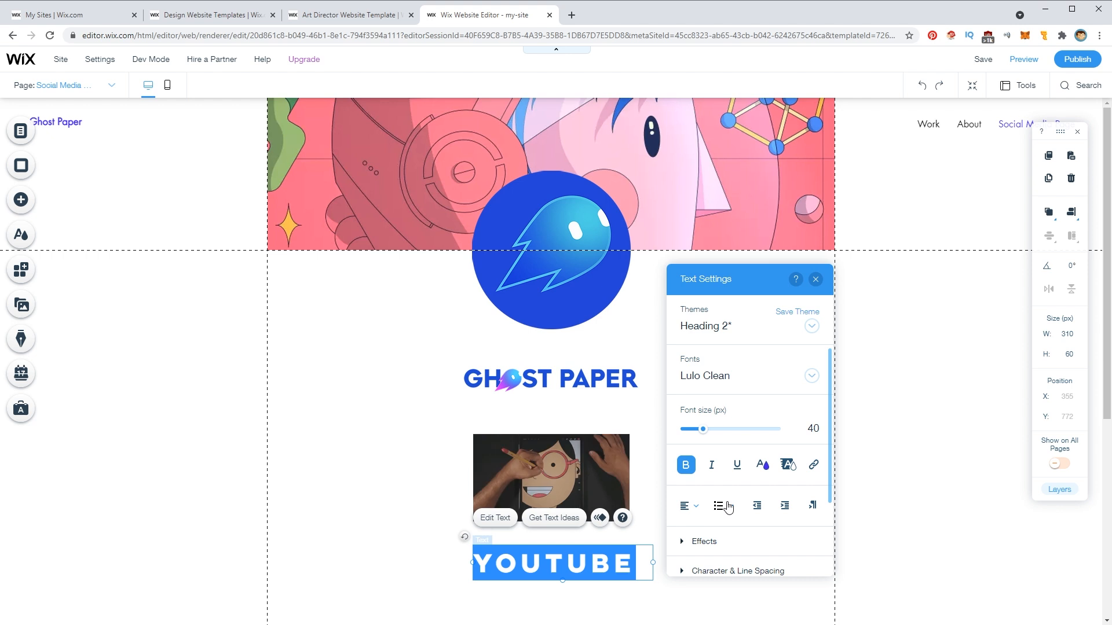
left_click(697, 508)
left_click(694, 527)
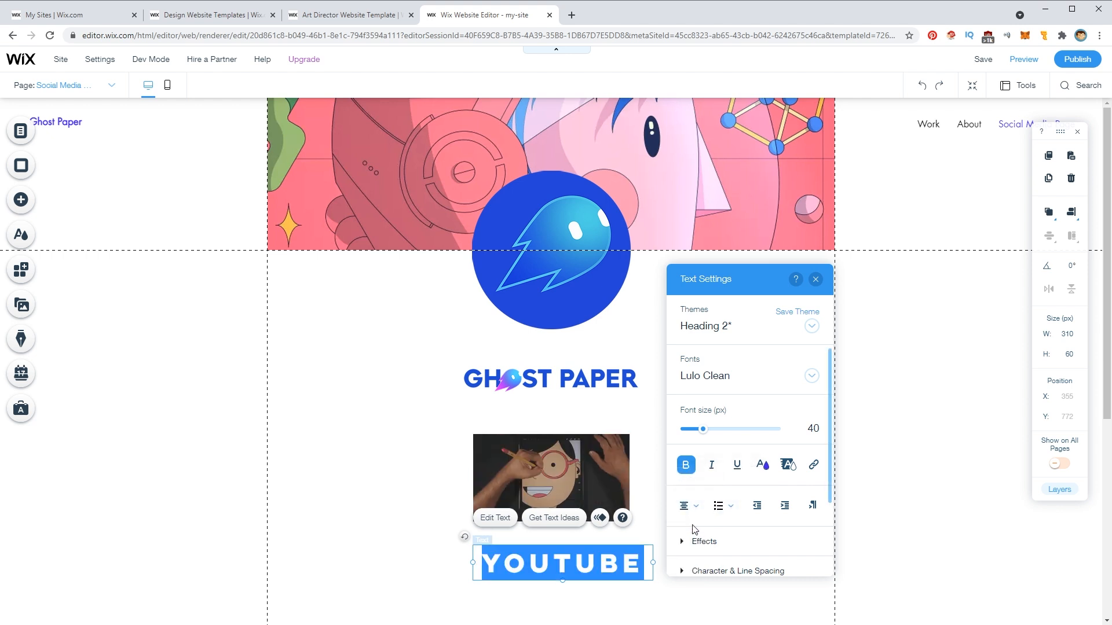
left_click(762, 465)
left_click(675, 367)
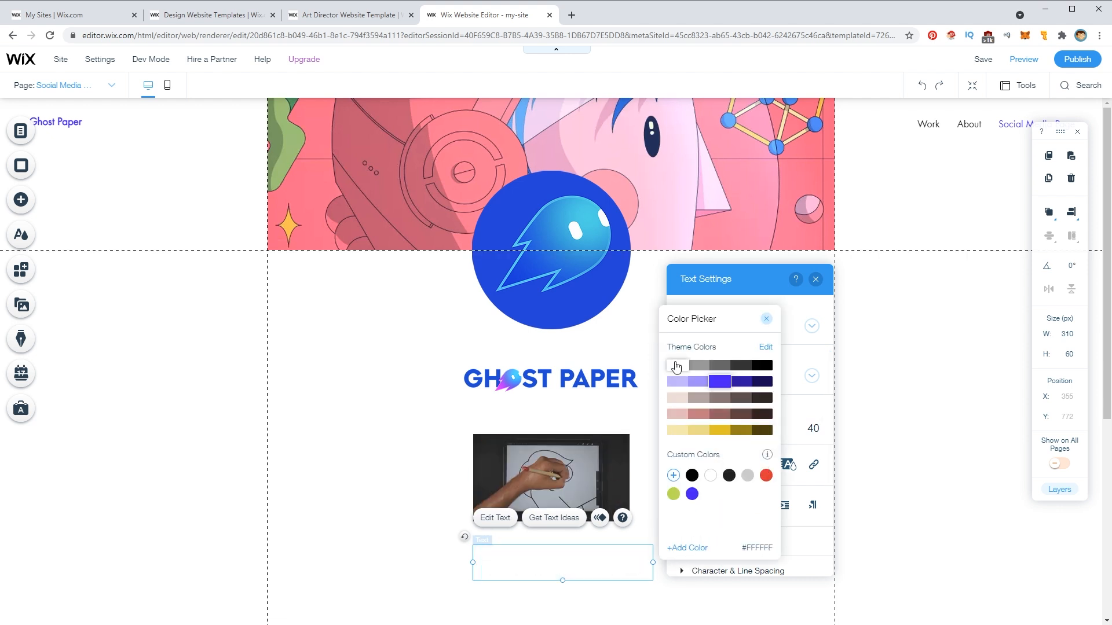
- Move the white YOUTUBE heading up onto the centre of the montage image in the desktop view
left_click(537, 485)
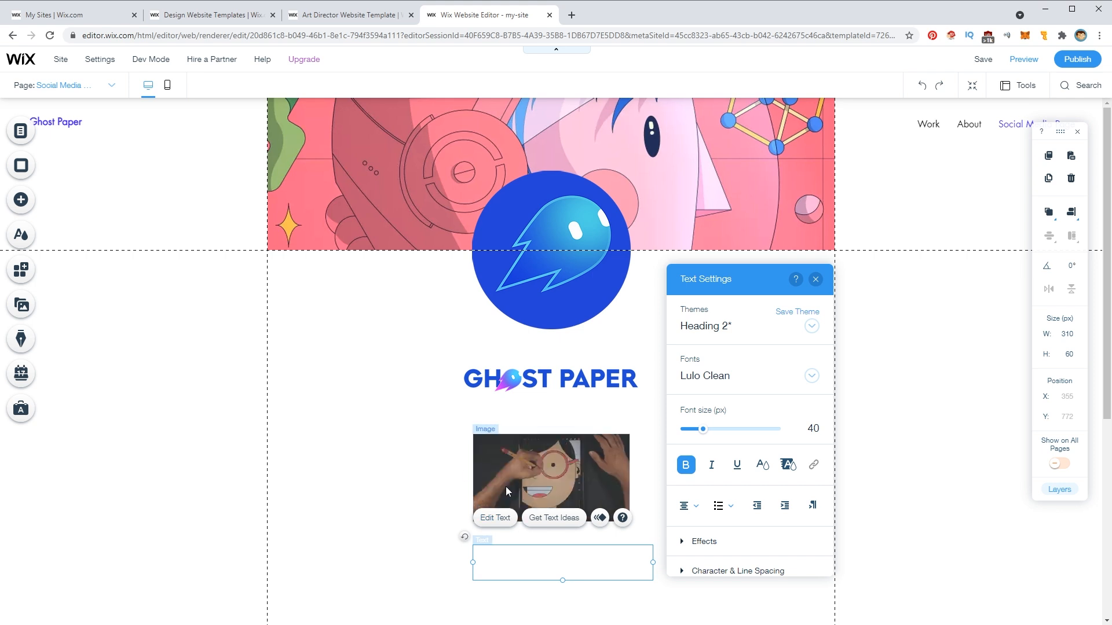
left_click(429, 497)
left_click(550, 553)
left_click_drag(544, 472, 554, 466)
- In the mobile view, move the YOUTUBE heading from the round logo down to the middle of the montage image
left_click(166, 86)
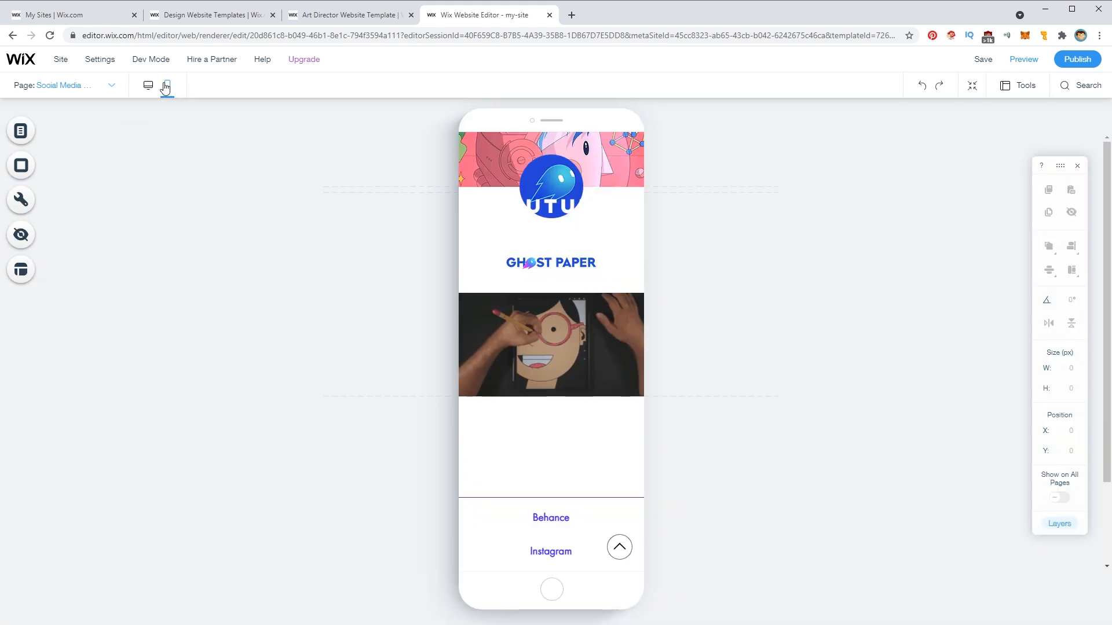
left_click(523, 467)
scroll(535, 452, "down", 2)
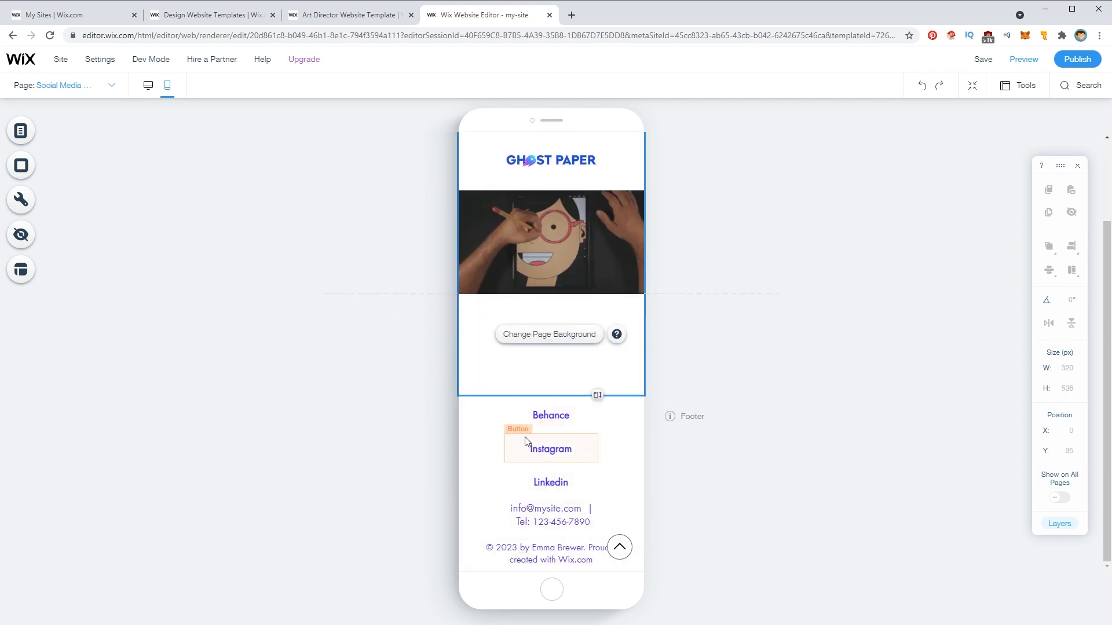
scroll(513, 371, "up", 2)
left_click(526, 357)
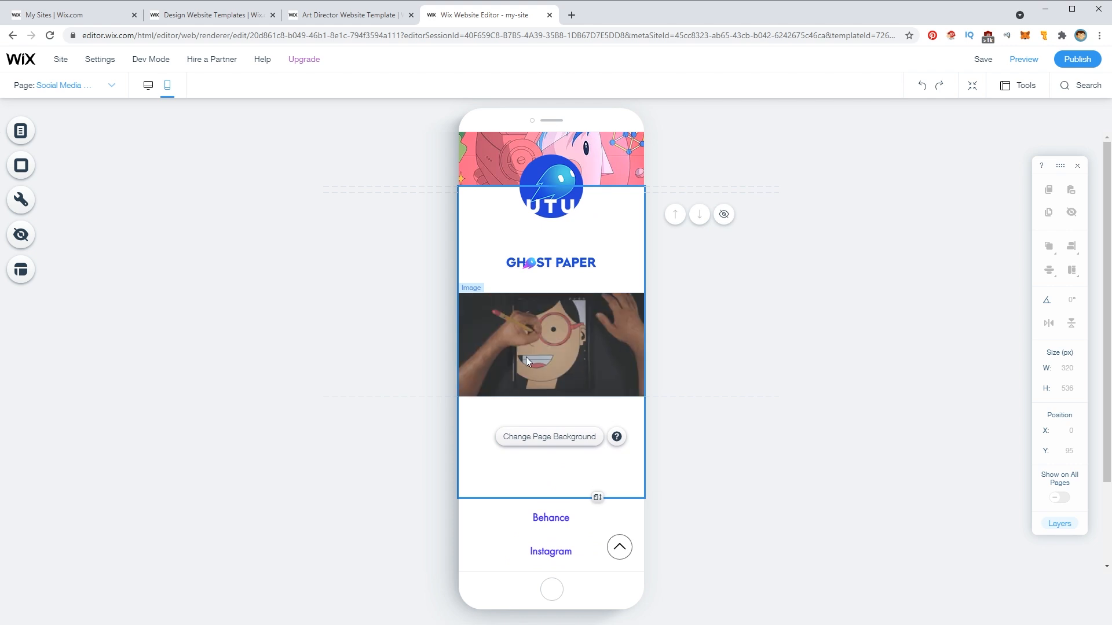
left_click(550, 203)
left_click_drag(550, 204, 548, 351)
left_click(385, 318)
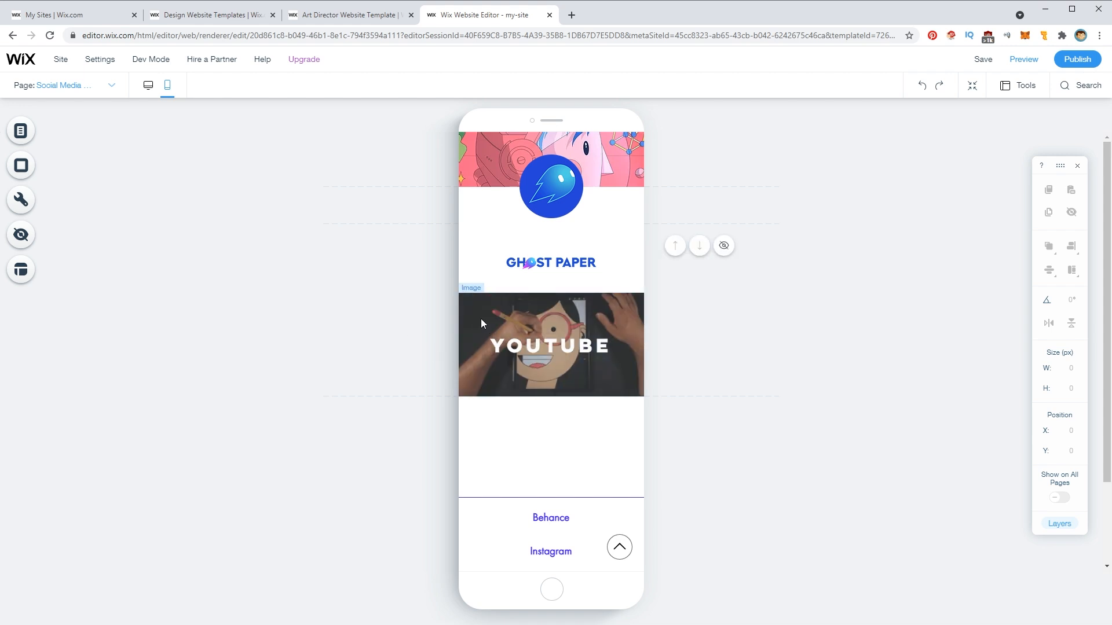
- Add a second montage image from the image uploads below the YOUTUBE image on desktop and label it SHOP
left_click(536, 258)
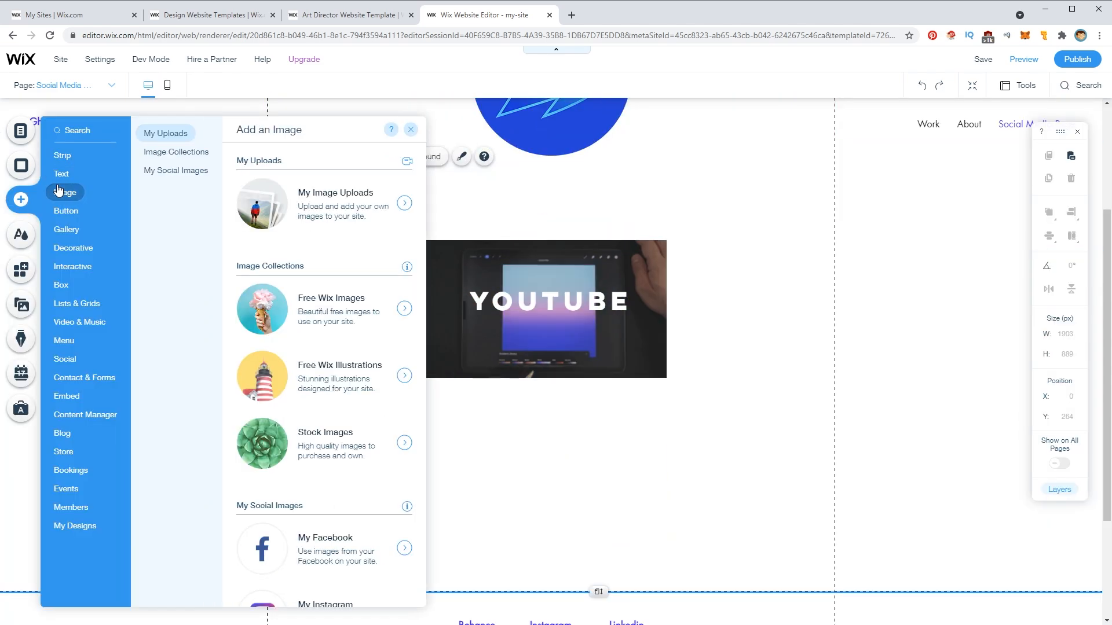
left_click(323, 192)
double_click(556, 258)
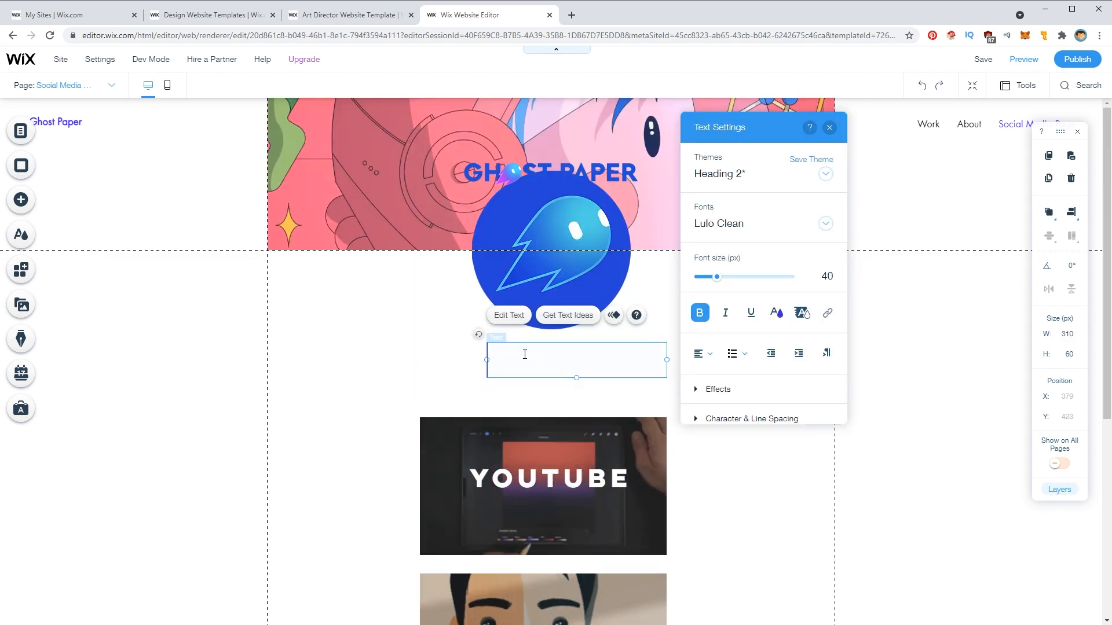
type("SHOP")
key("ctrl+a")
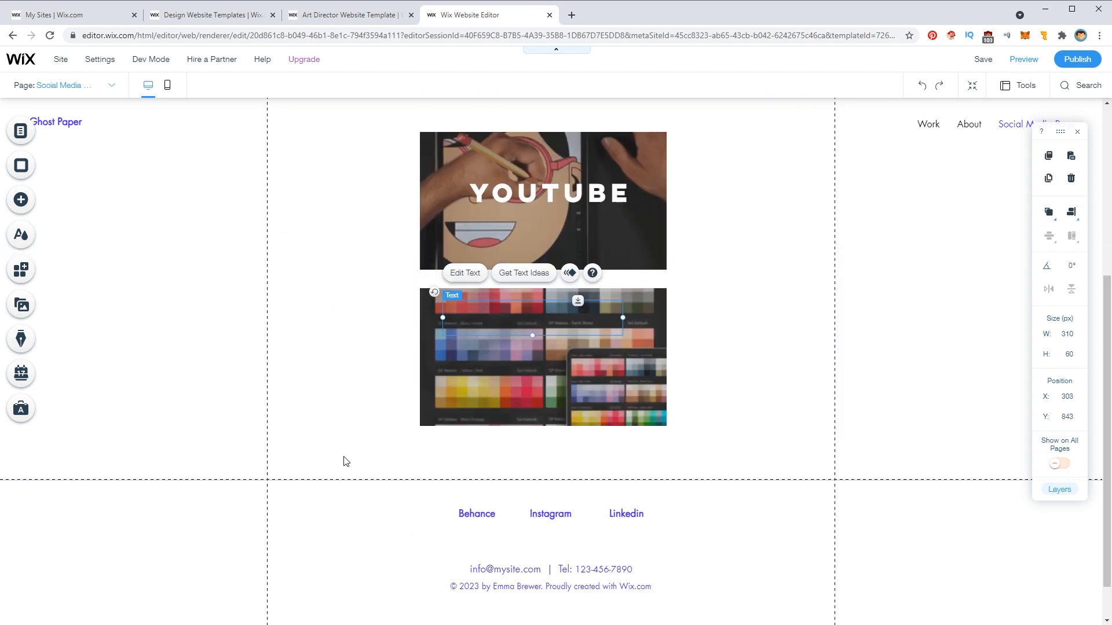
left_click(745, 397)
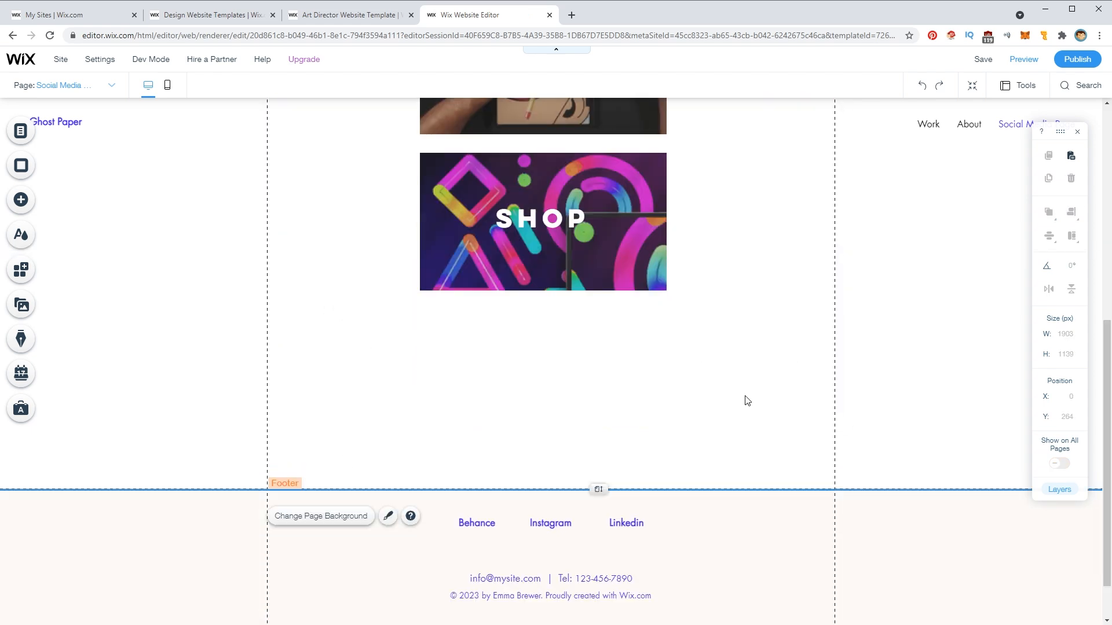
- Add a third image from the image uploads to the desktop page below the SHOP image
left_click(21, 200)
left_click(297, 191)
left_click(753, 244)
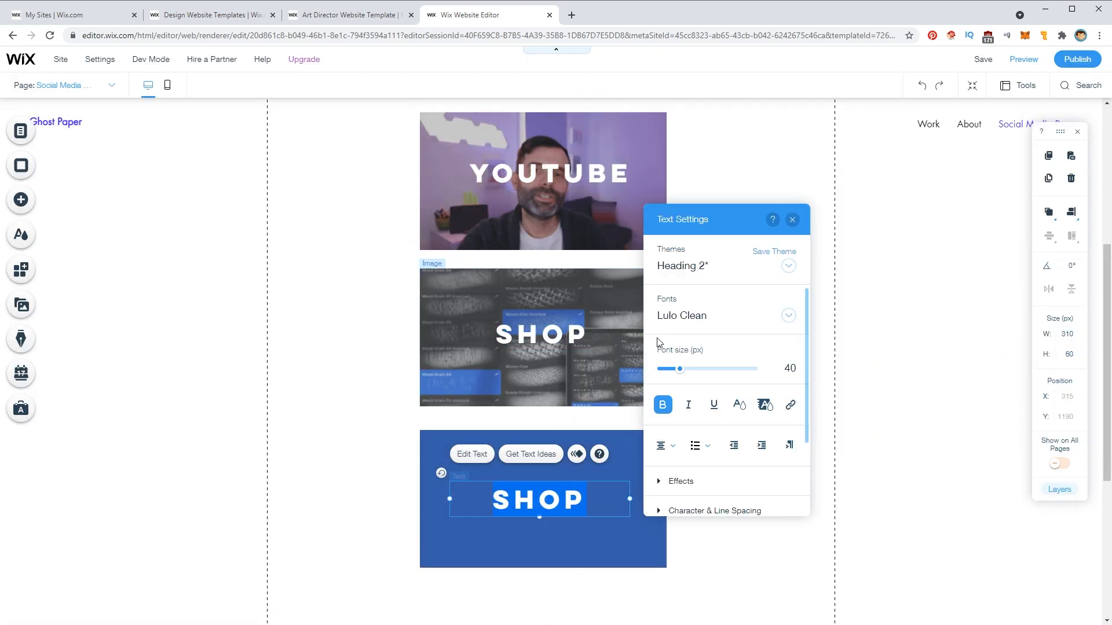
- Replace the copied SHOP text on the blue third image with COURSES
key("BackSpace")
key("BackSpace")
key("BackSpace")
key("BackSpace")
type("CLASS")
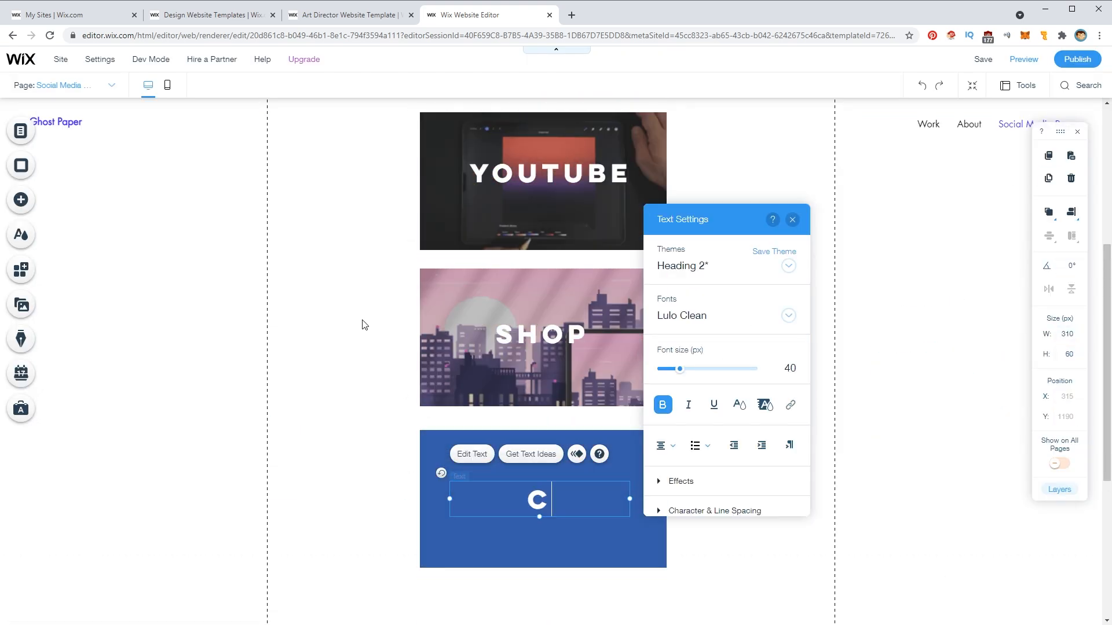
key("BackSpace")
key("BackSpace")
key("BackSpace")
key("BackSpace")
type("OURSES")
left_click(279, 216)
- Extend the desktop page section to about 1529 px high and add the tablet image below the COURSES image, sized about 431 by 243 px
scroll(326, 473, "down", 3)
scroll(327, 473, "down", 3)
left_click_drag(599, 386, 599, 486)
left_click(21, 200)
left_click(336, 206)
left_click(566, 236)
left_click(978, 581)
left_click_drag(472, 325, 495, 303)
left_click_drag(730, 427, 667, 391)
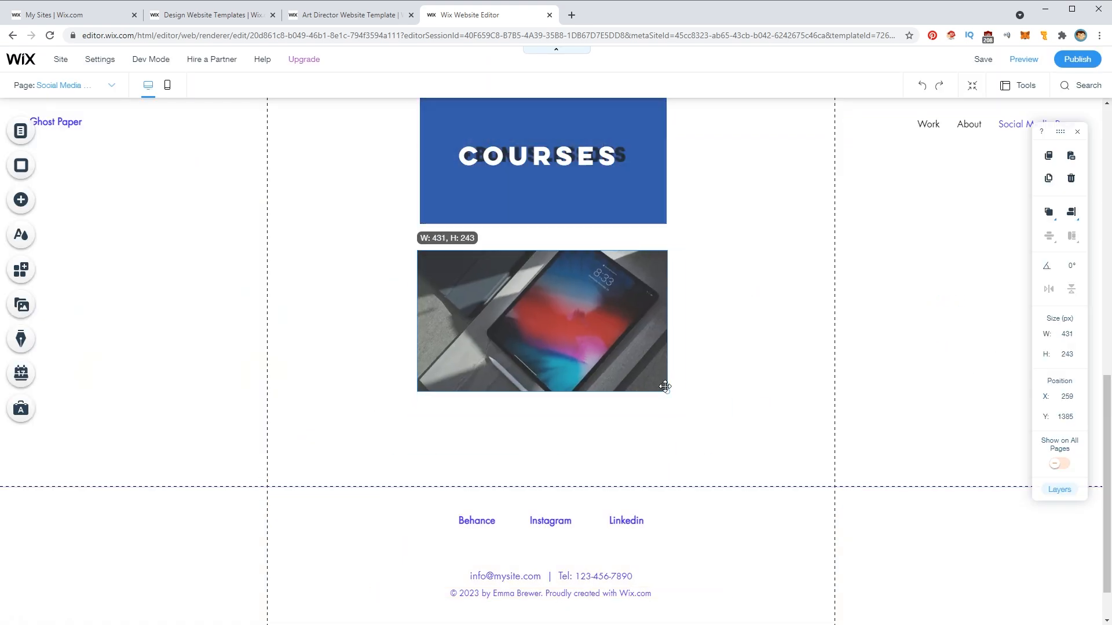
- Duplicate the white label text from the image above, place it over the tablet image and change it to GEAR
scroll(664, 388, "up", 3)
left_click(536, 342)
key("ctrl+c")
key("ctrl+v")
left_click_drag(536, 342, 525, 498)
double_click(525, 498)
type("GEAR")
left_click(304, 318)
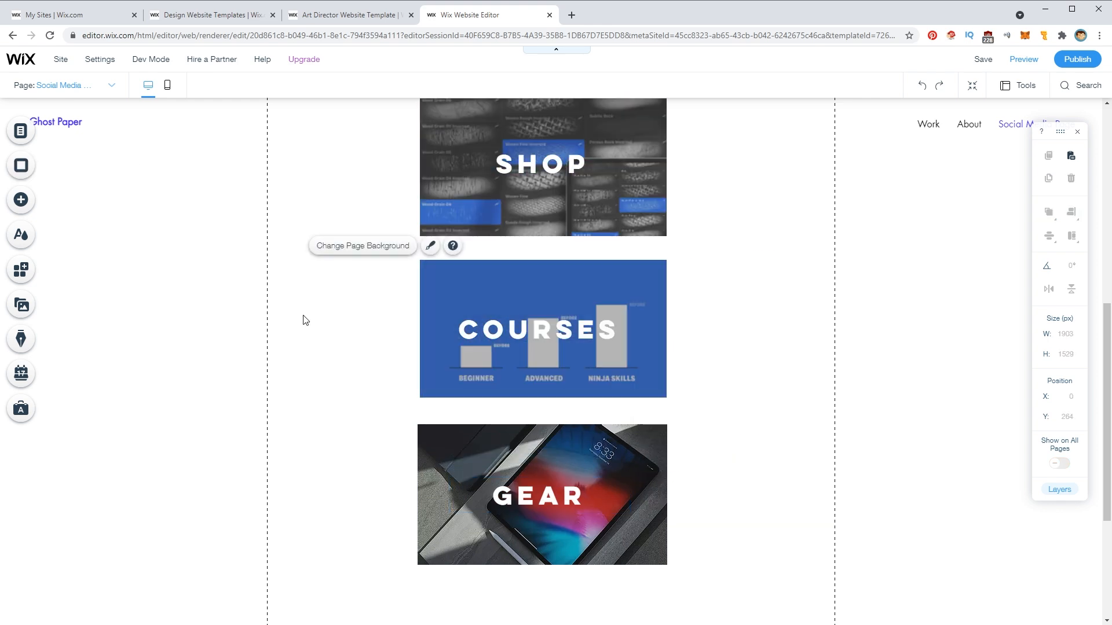
- In the mobile view, widen the SHOP text box and centre it over the SHOP image
left_click(167, 85)
scroll(366, 296, "down", 10)
scroll(366, 297, "up", 5)
left_click(521, 321)
left_click_drag(550, 322, 593, 322)
left_click_drag(535, 321, 552, 318)
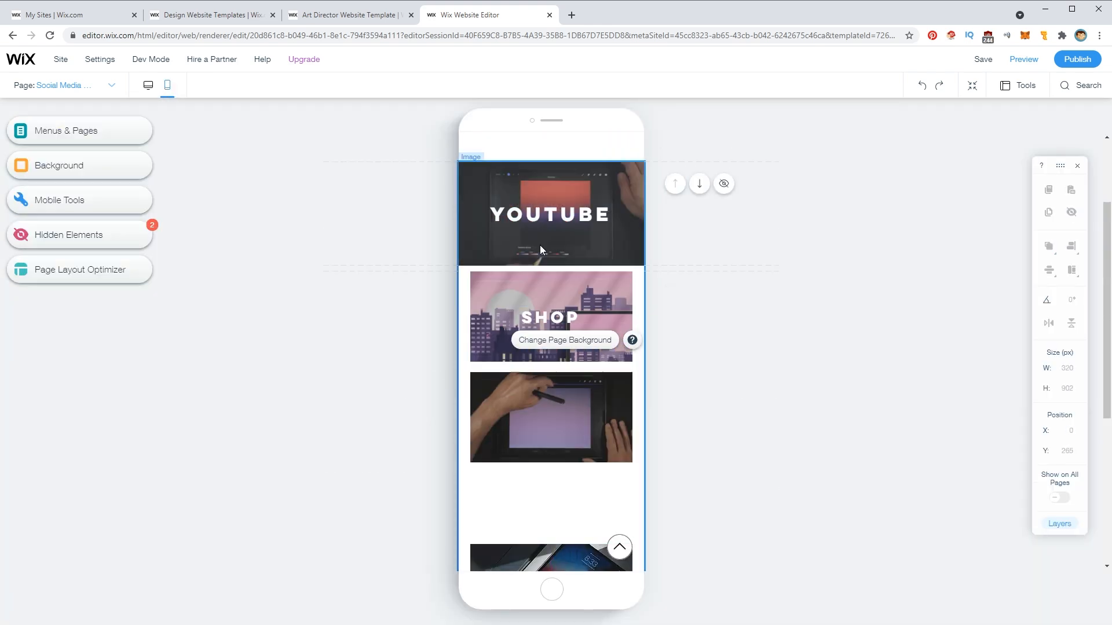
- Enlarge the mobile SHOP image to the full screen width directly beneath the YOUTUBE image
scroll(394, 403, "down", 2)
scroll(394, 405, "up", 3)
left_click(493, 355)
left_click_drag(470, 329, 458, 323)
left_click_drag(632, 420, 644, 428)
- Enlarge the mobile COURSES image to the full screen width, about 320 by 179 px, directly beneath the SHOP image
scroll(517, 374, "down", 2)
left_click(492, 338)
left_click_drag(470, 314, 458, 308)
left_click_drag(632, 405, 641, 416)
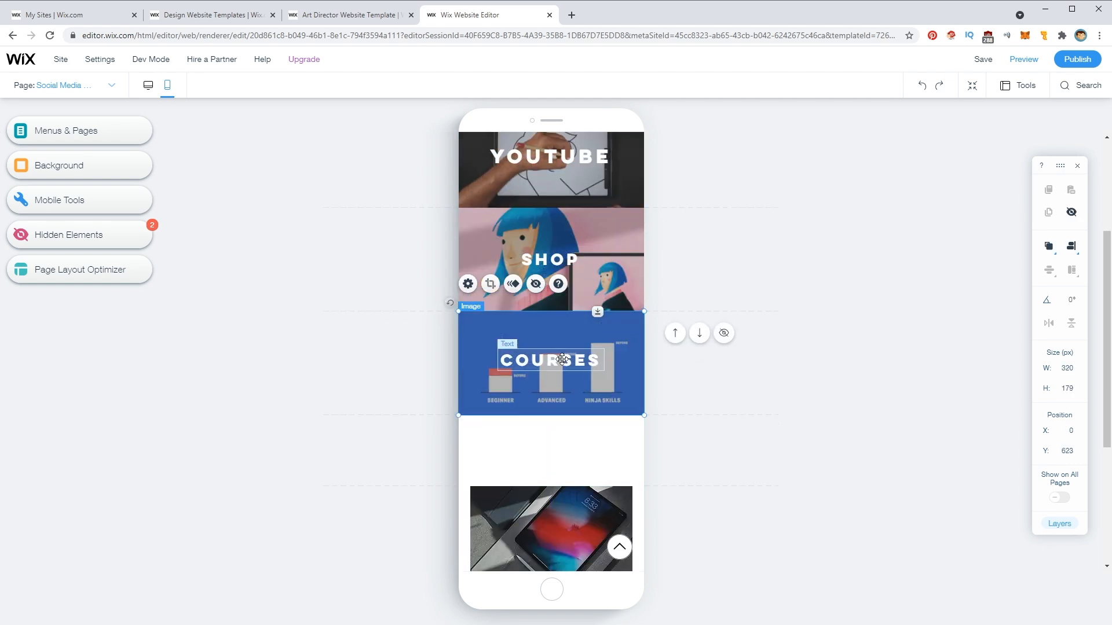
- Move the mobile GEAR text onto the tablet image, widen its text box and centre it
scroll(360, 372, "down", 2)
left_click(556, 494)
left_click_drag(556, 495, 559, 355)
left_click_drag(579, 350, 619, 349)
left_click_drag(570, 342, 548, 354)
left_click(437, 351)
- Fit the mobile tablet image to the full screen width directly beneath the COURSES image
scroll(436, 351, "up", 1)
left_click(481, 398)
left_click_drag(643, 461, 647, 465)
left_click_drag(511, 384, 509, 381)
- Save the site changes and review the mobile Social Media Page from the banner down to the footer links
left_click(983, 59)
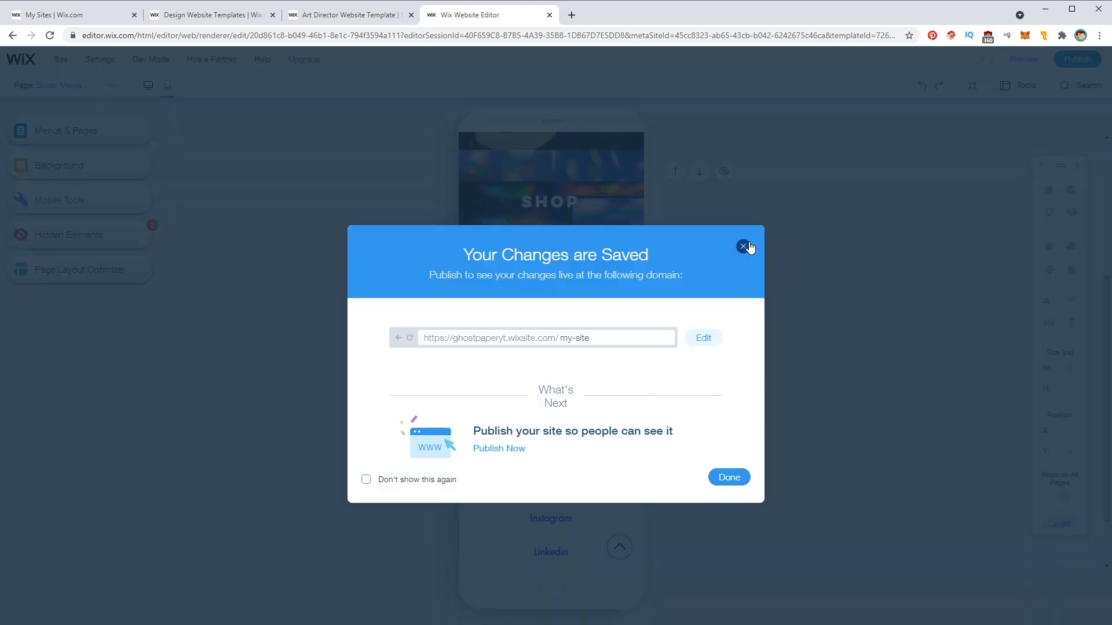
left_click(746, 246)
scroll(320, 380, "up", 5)
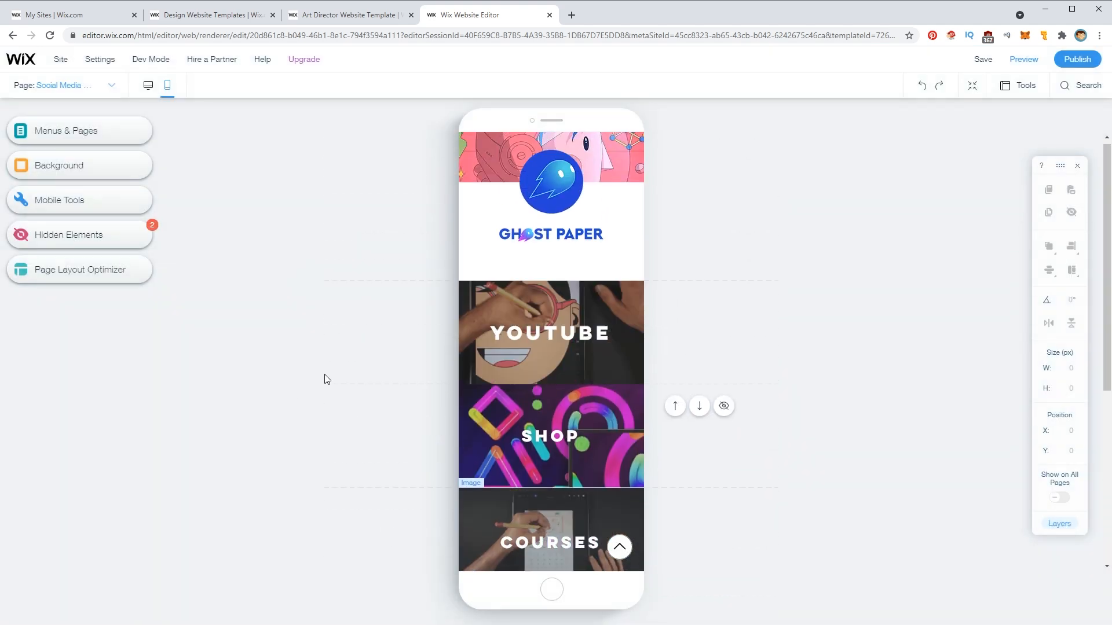
scroll(382, 311, "down", 1)
scroll(382, 311, "up", 1)
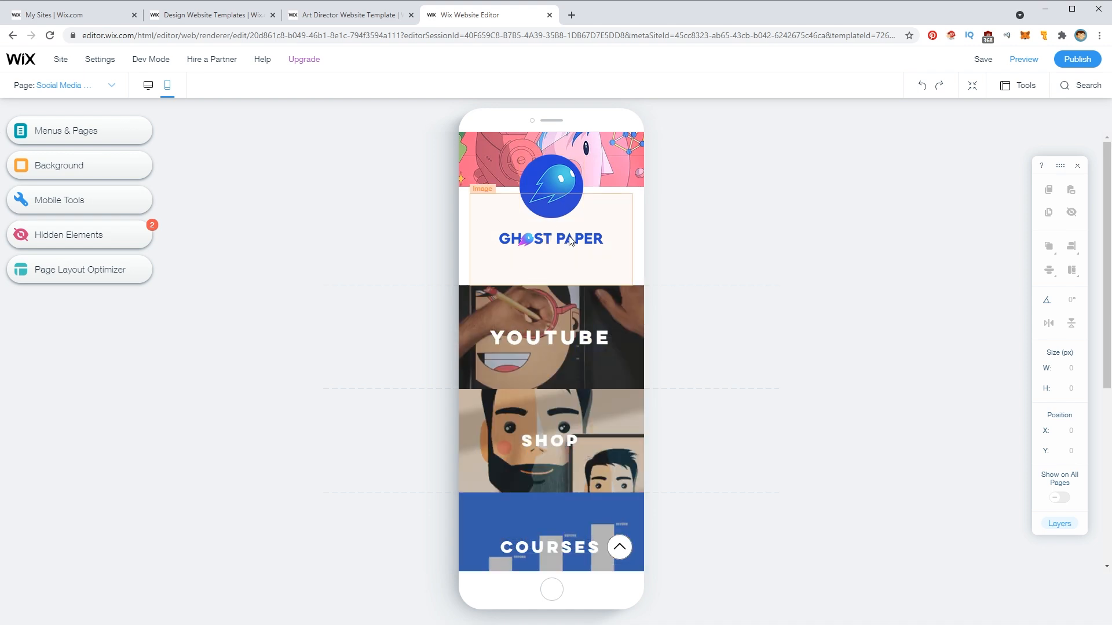
scroll(573, 239, "down", 1)
scroll(573, 239, "down", 1)
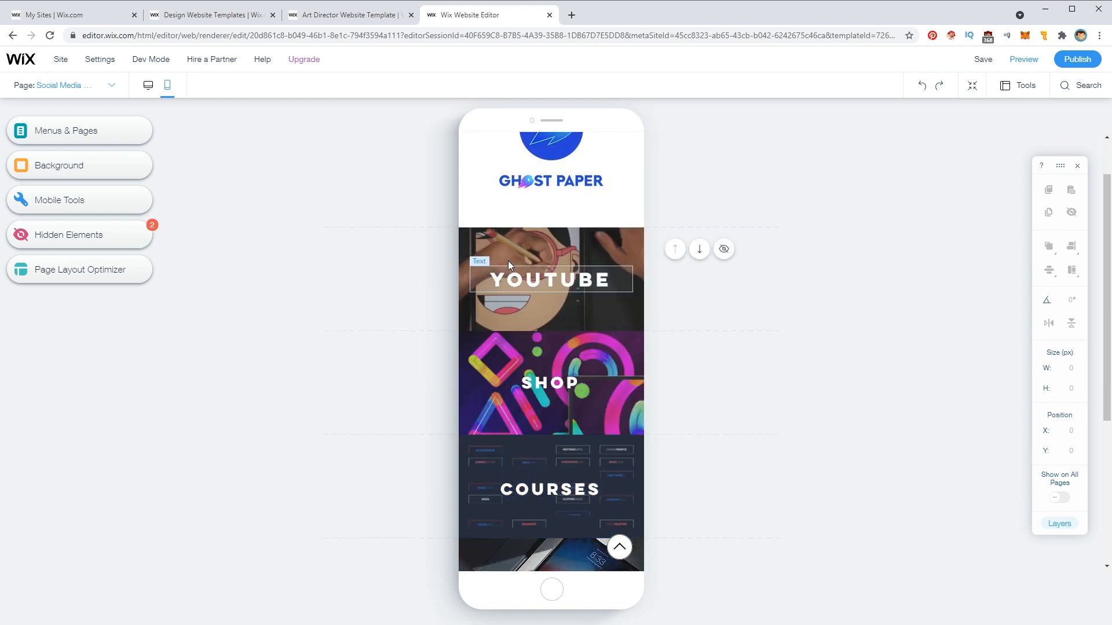
scroll(526, 268, "down", 3)
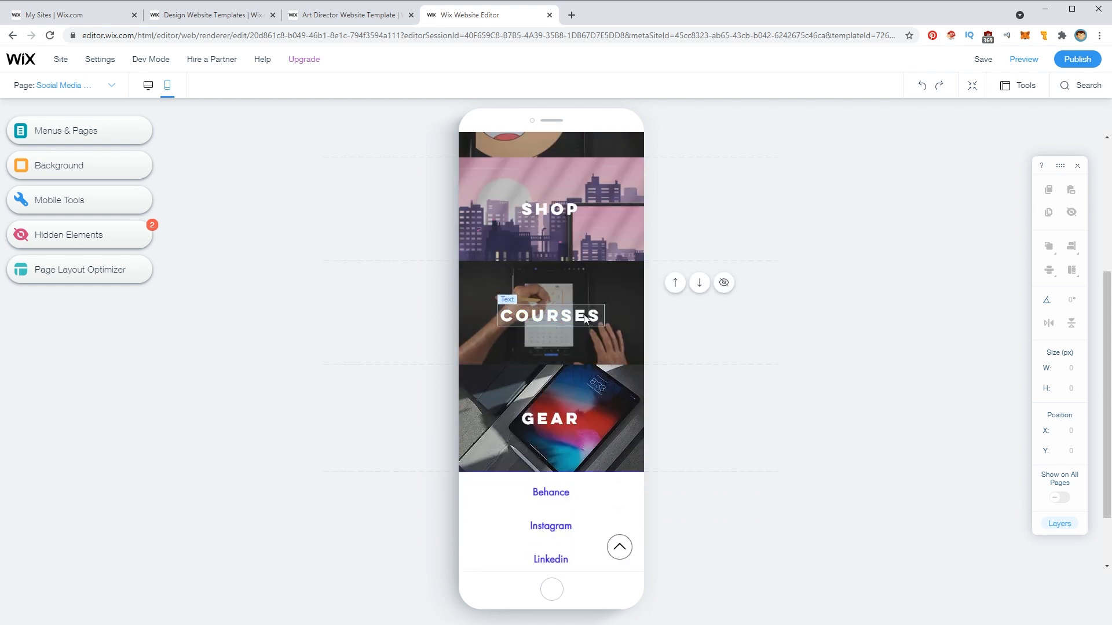
scroll(412, 330, "up", 4)
scroll(413, 333, "down", 2)
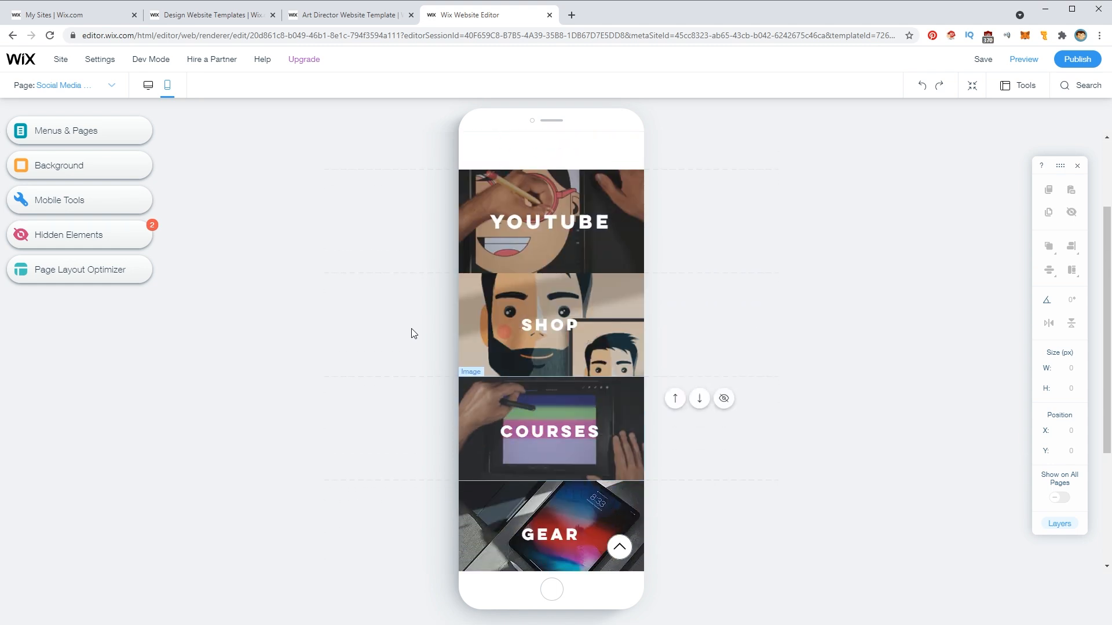
scroll(387, 277, "down", 2)
scroll(386, 279, "up", 2)
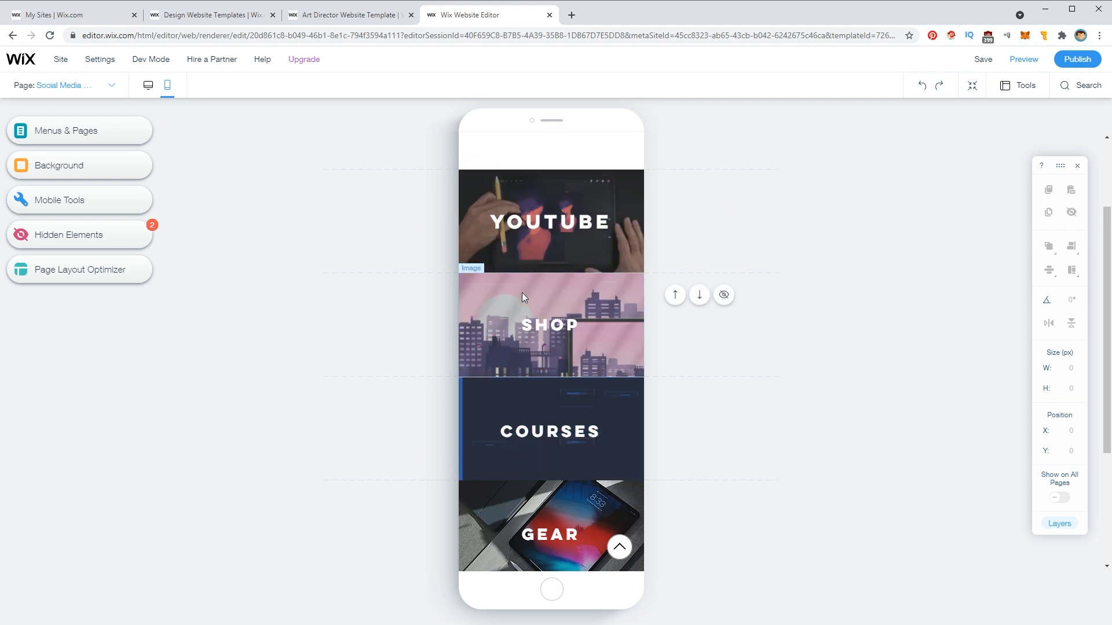
left_click(149, 86)
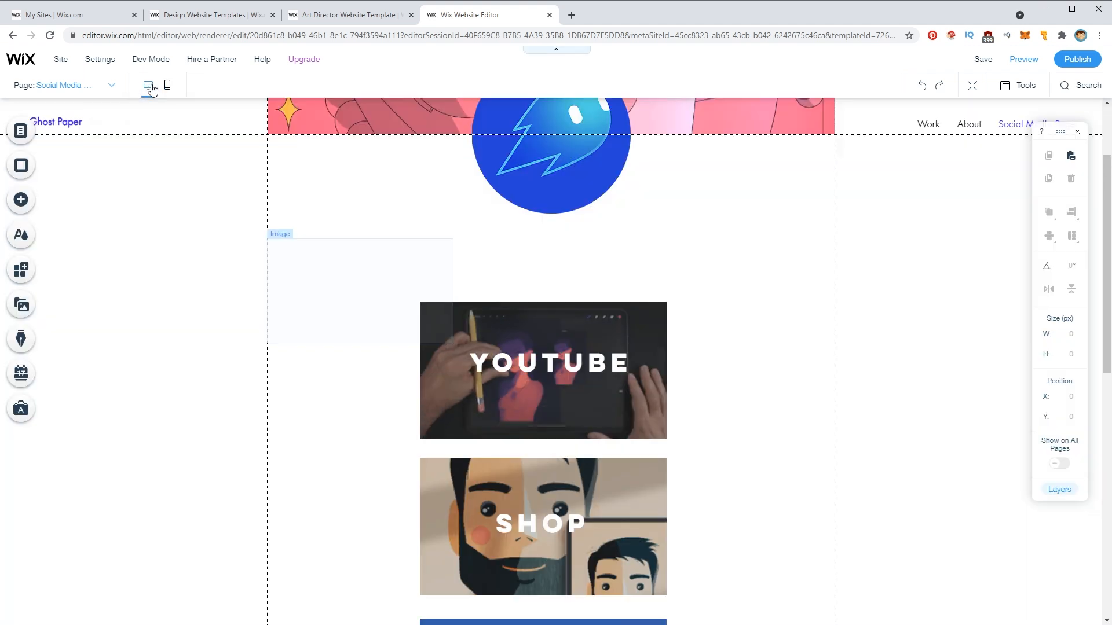
left_click(439, 331)
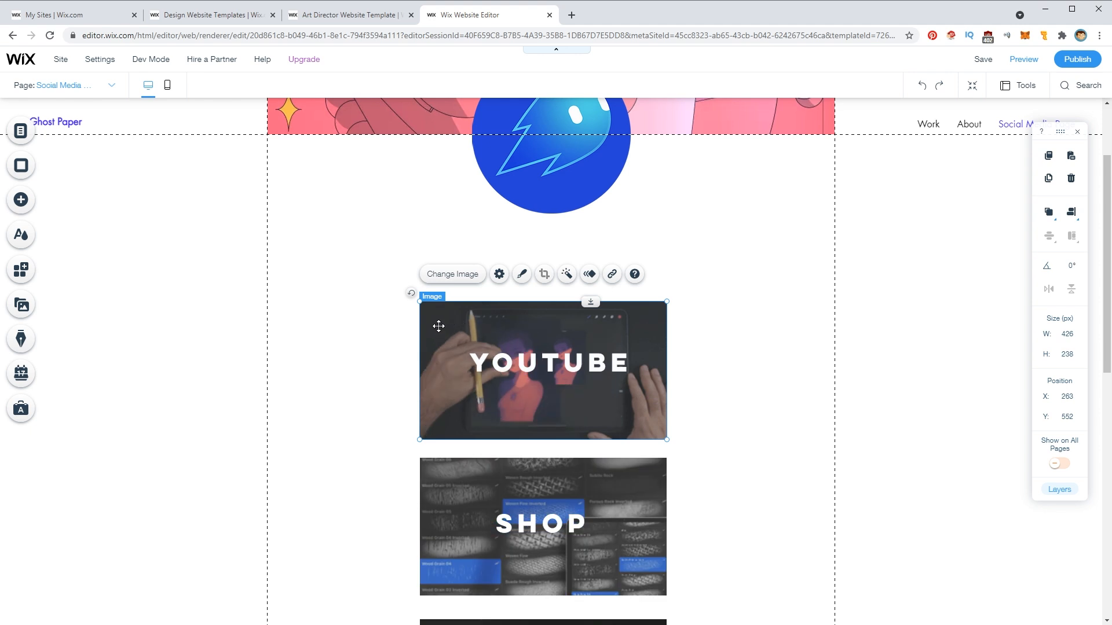
left_click(499, 274)
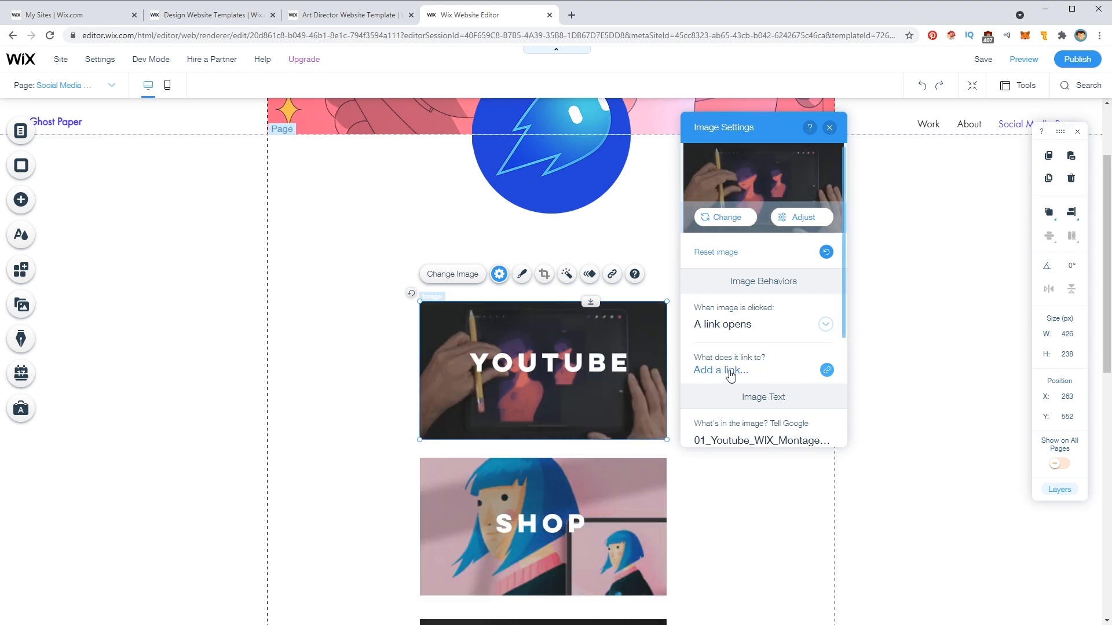
left_click(730, 373)
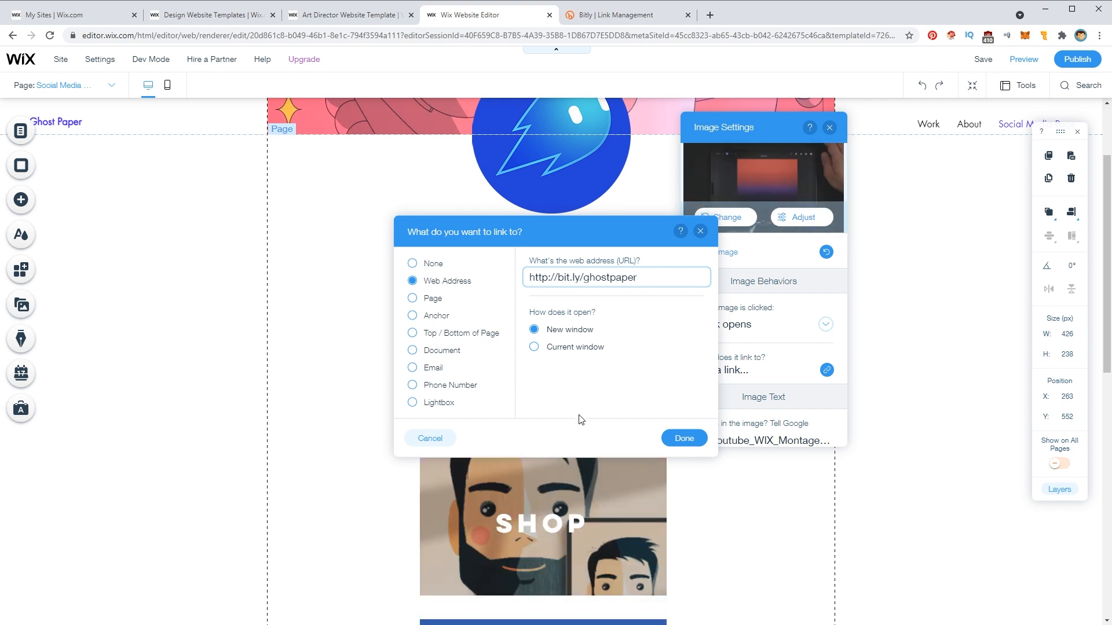
left_click(675, 440)
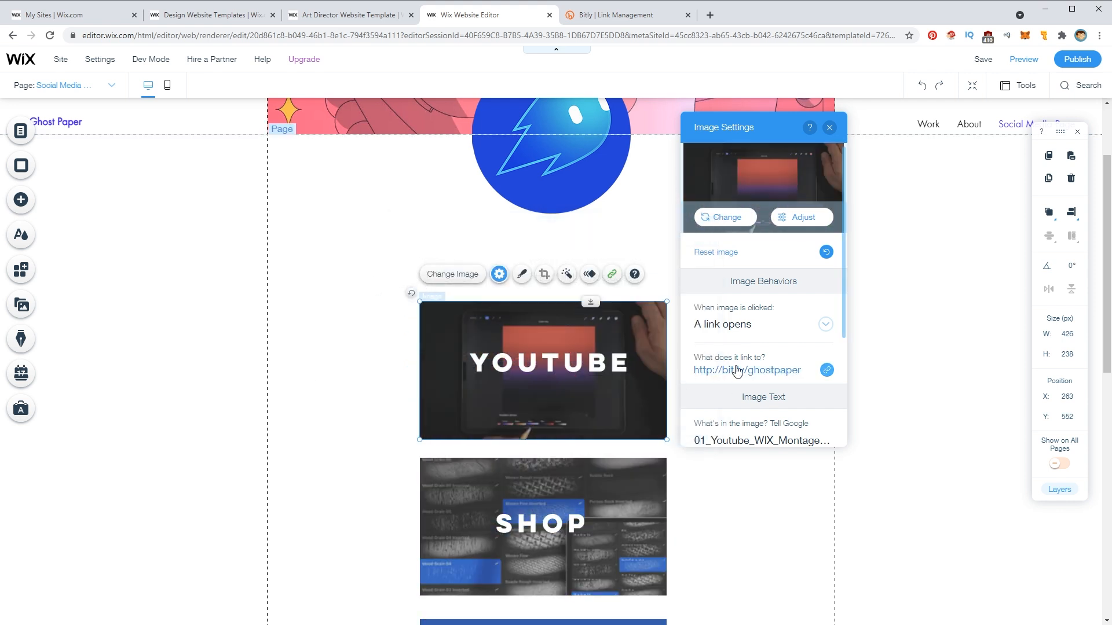
- Set the YOUTUBE image's description for Google to "GhostPaper Youtube Channel"
scroll(741, 347, "down", 2)
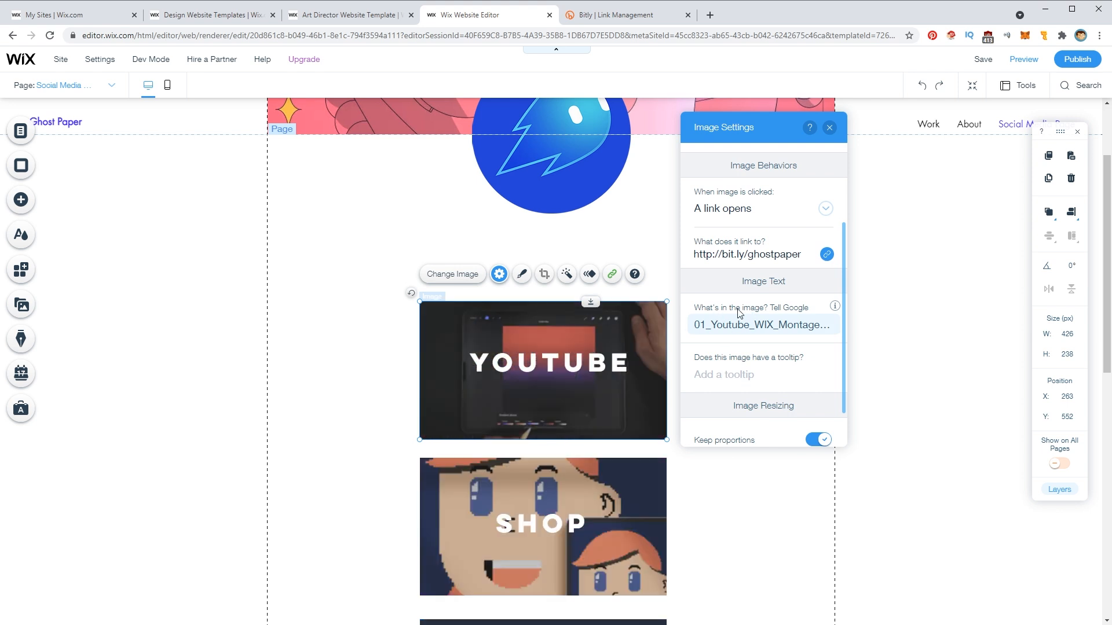
left_click(742, 327)
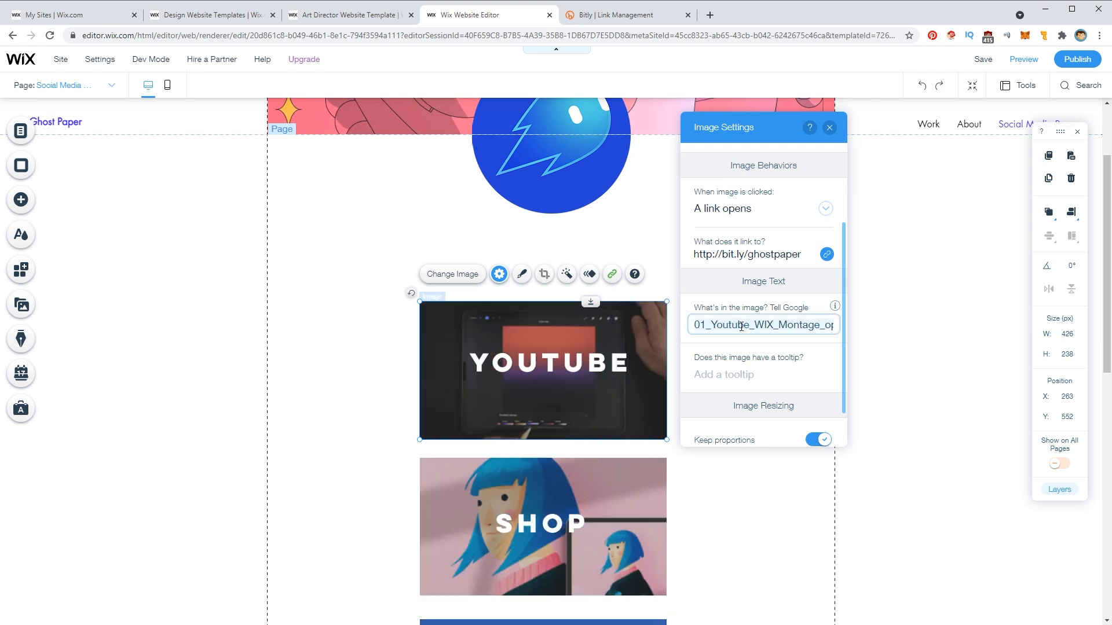
key("ctrl+a")
type("GH")
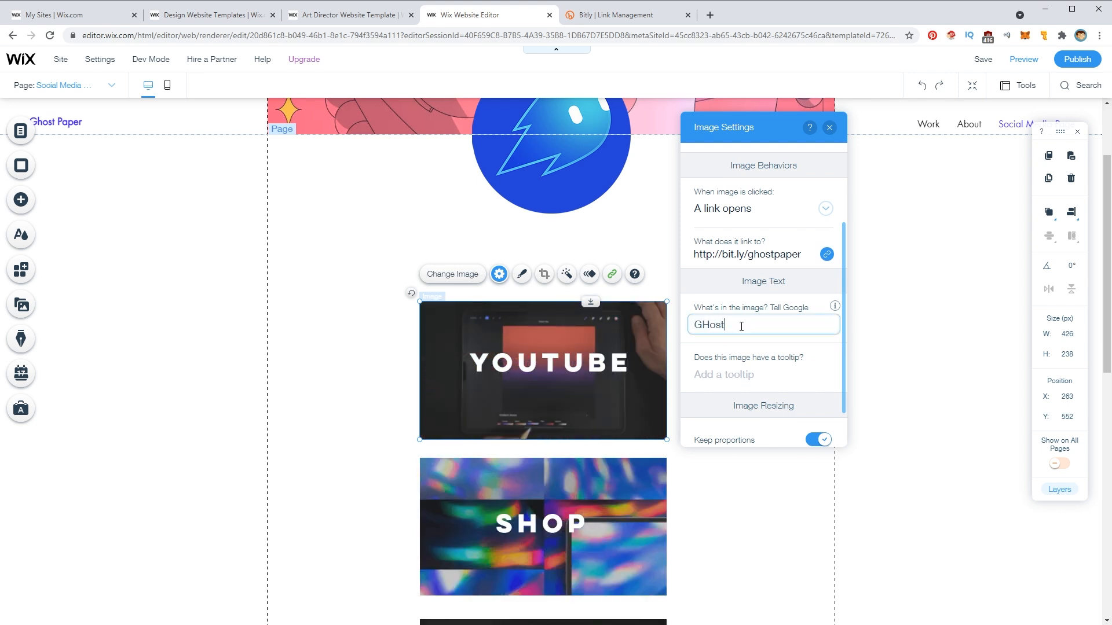
key("BackSpace")
type("hostP")
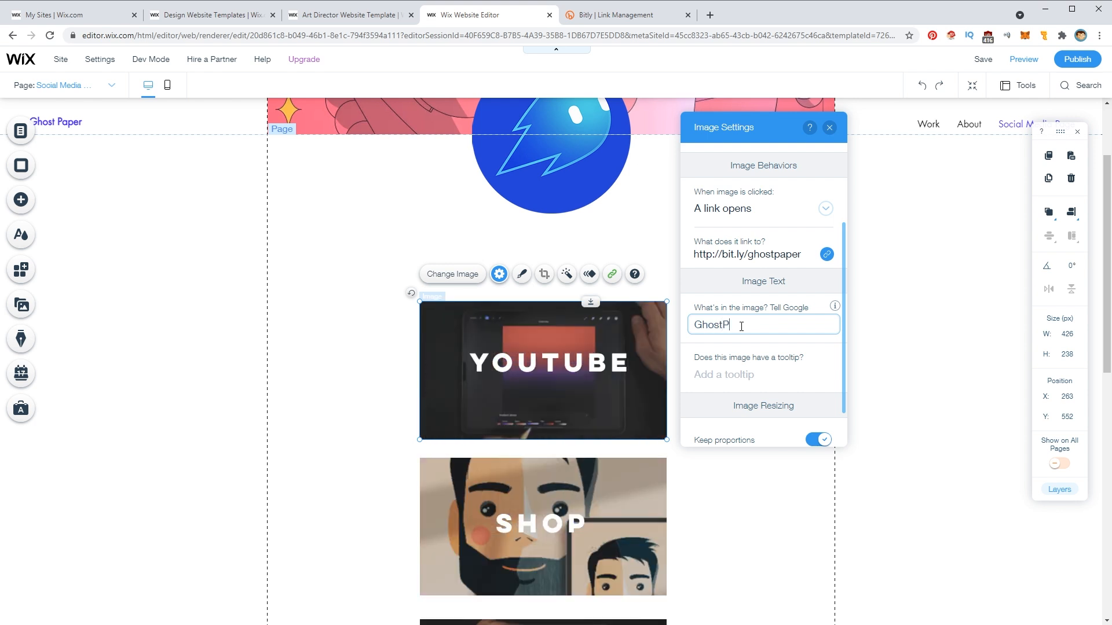
type("aper Yout")
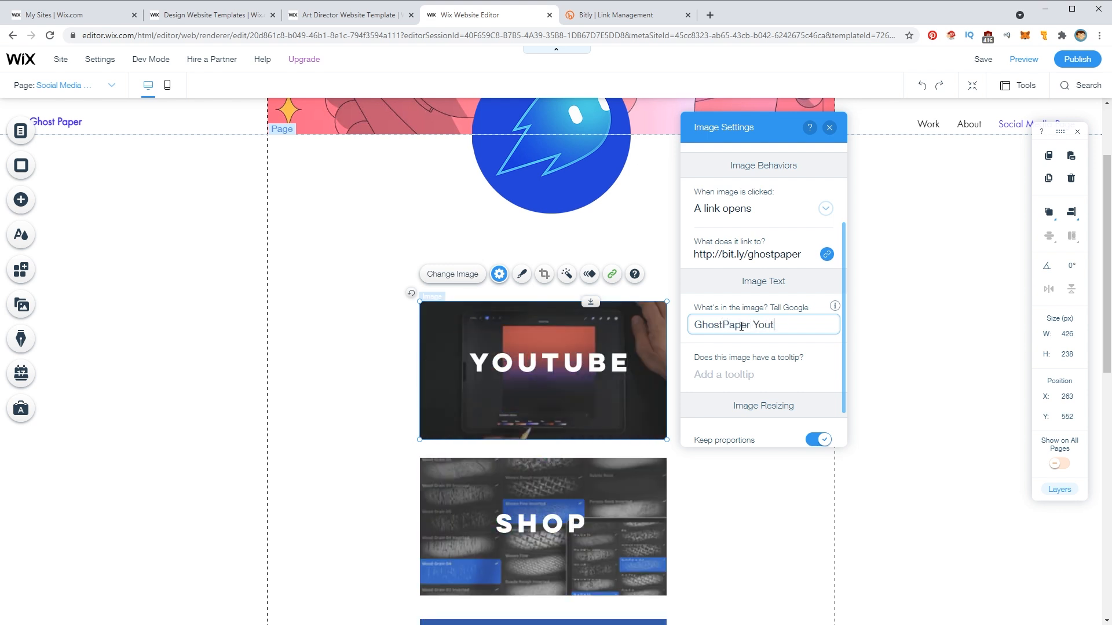
type("ube Channel")
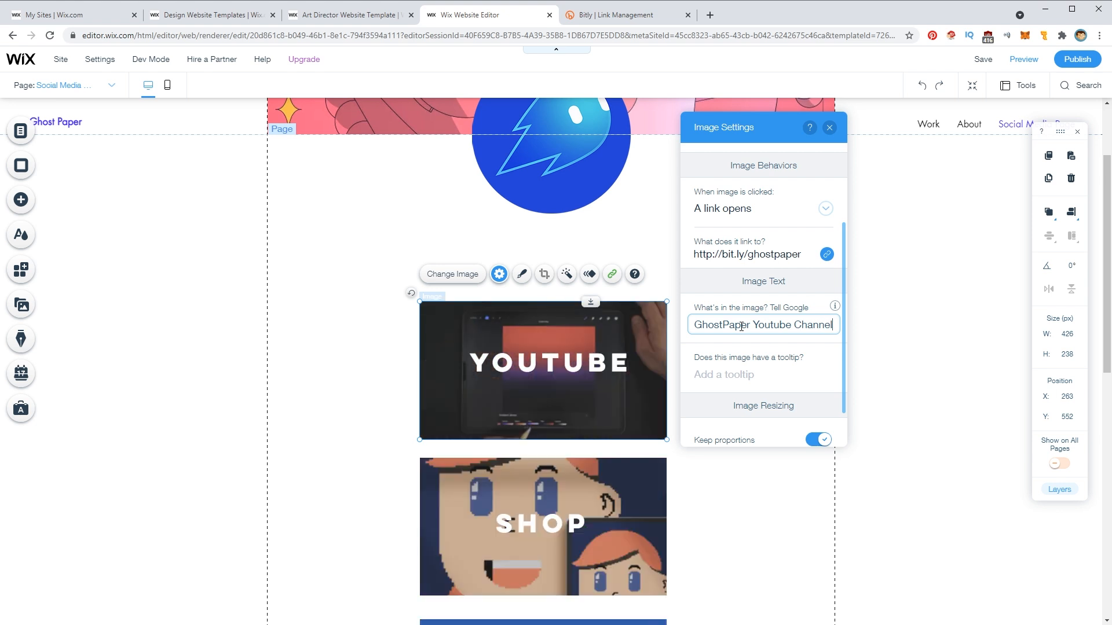
left_click(312, 333)
left_click(524, 365)
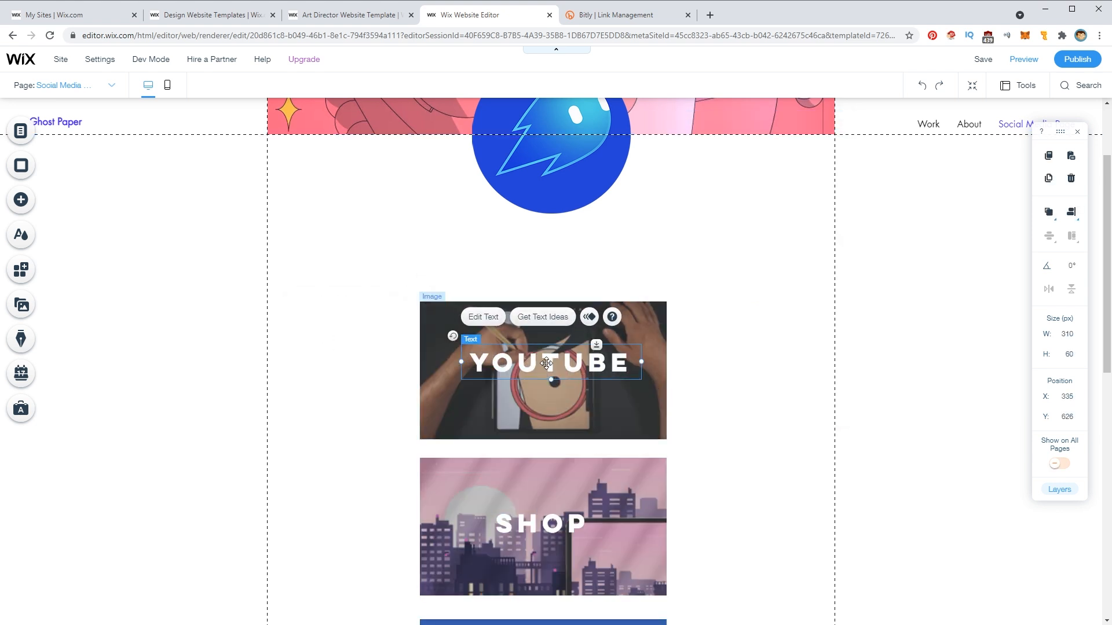
double_click(505, 372)
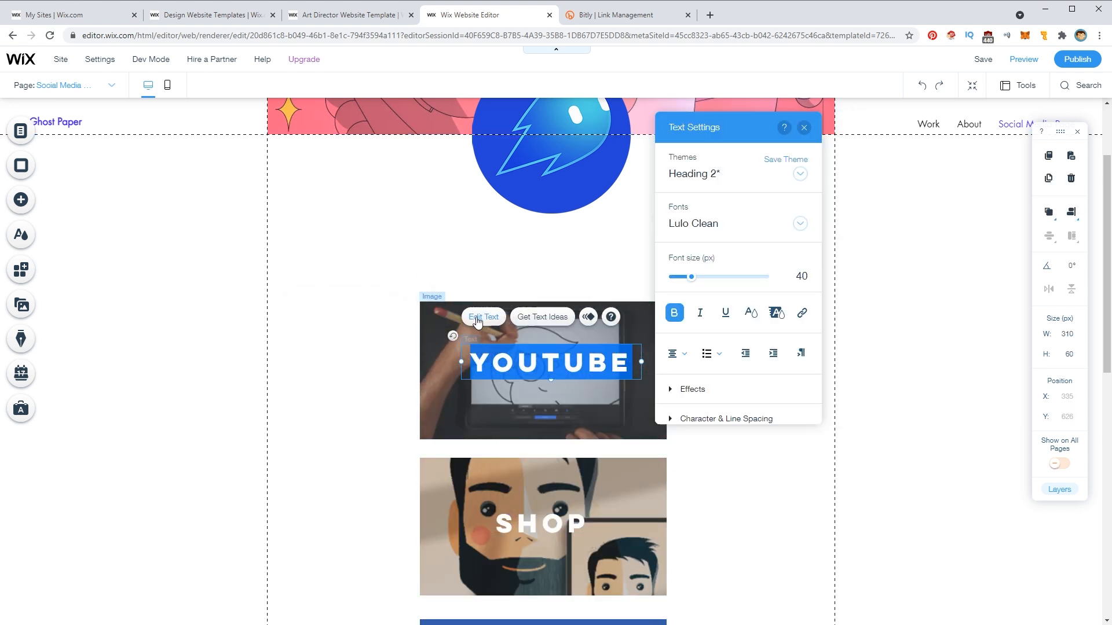
left_click(801, 313)
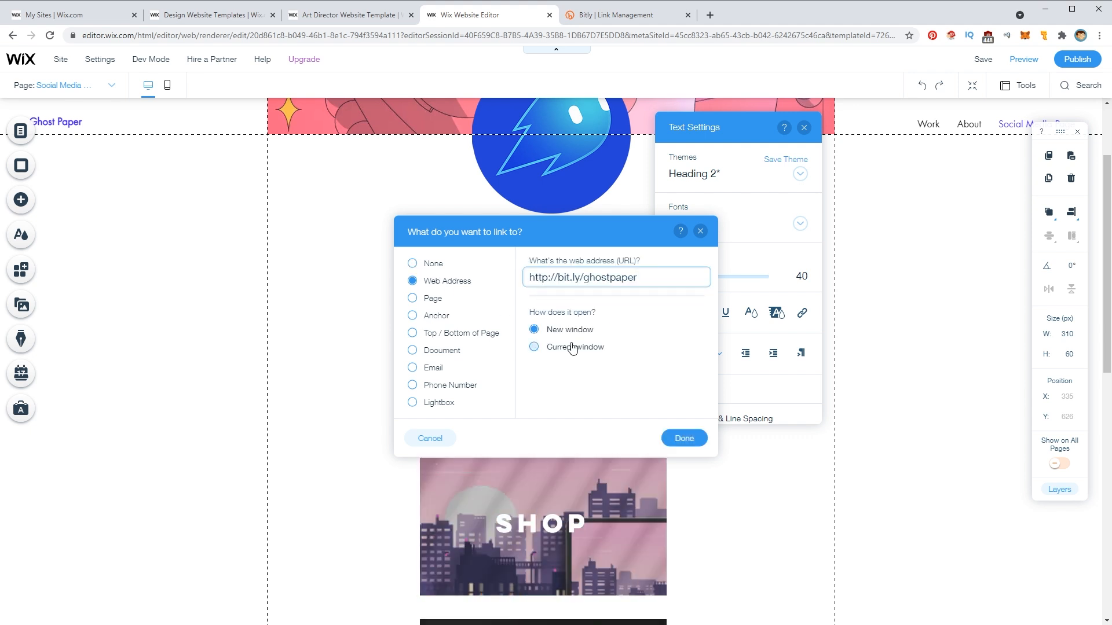
left_click(684, 438)
left_click(464, 382)
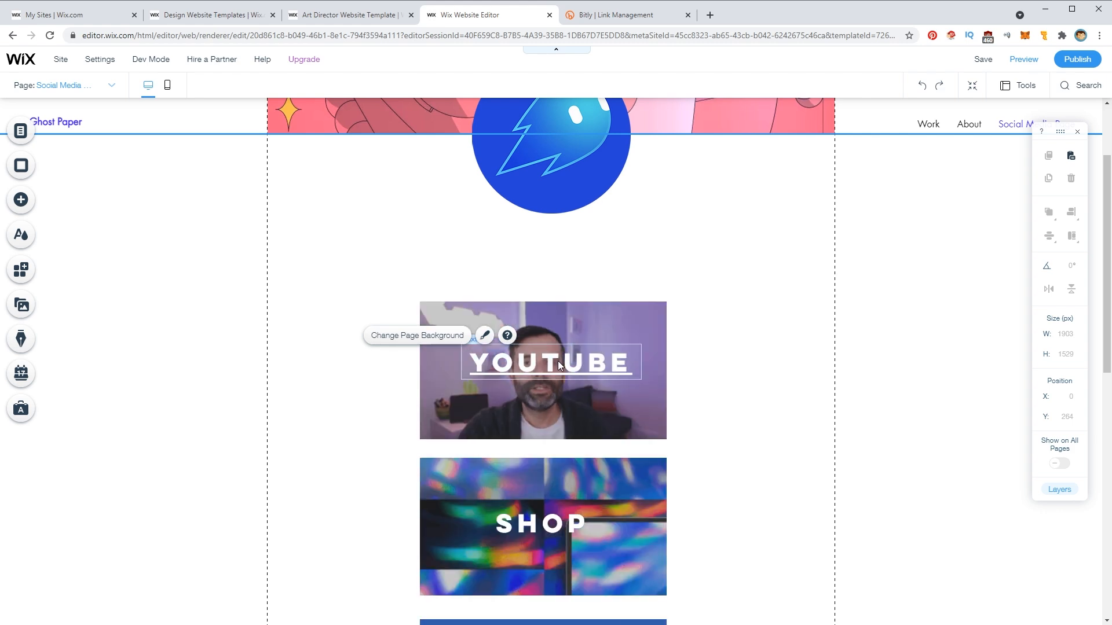
- Remove the underline from the linked YOUTUBE heading text
left_click(442, 379)
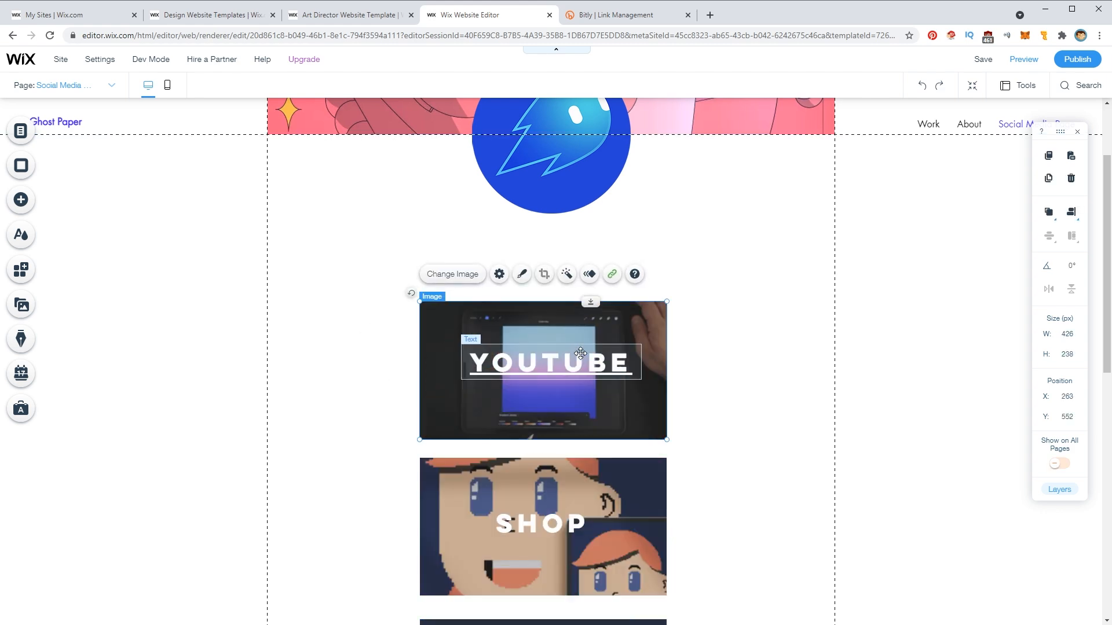
scroll(580, 353, "down", 1)
double_click(556, 315)
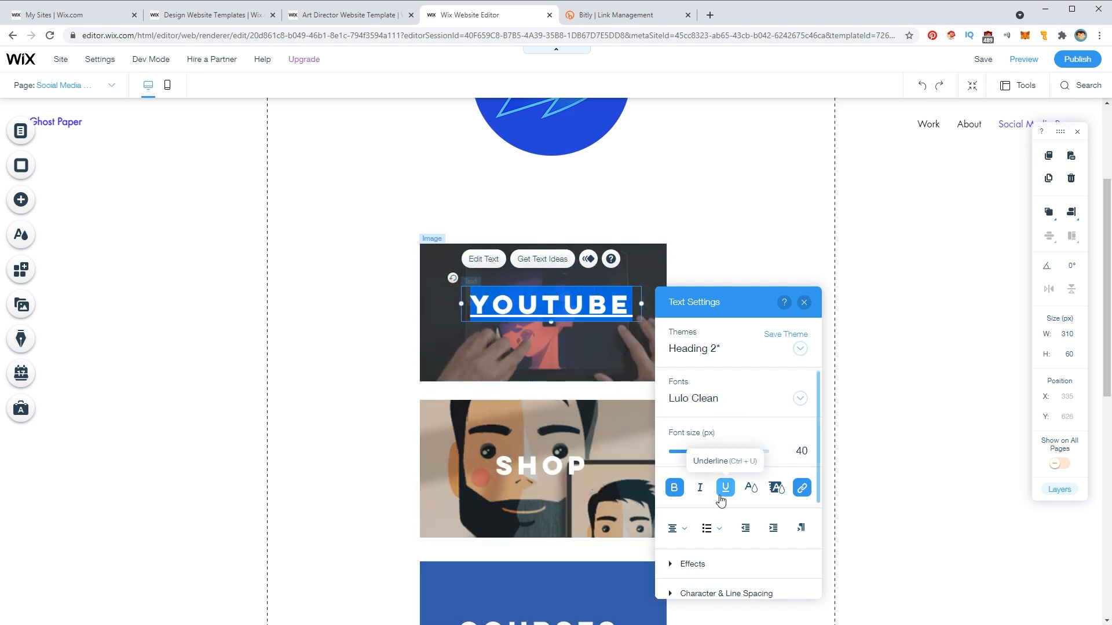
left_click(724, 494)
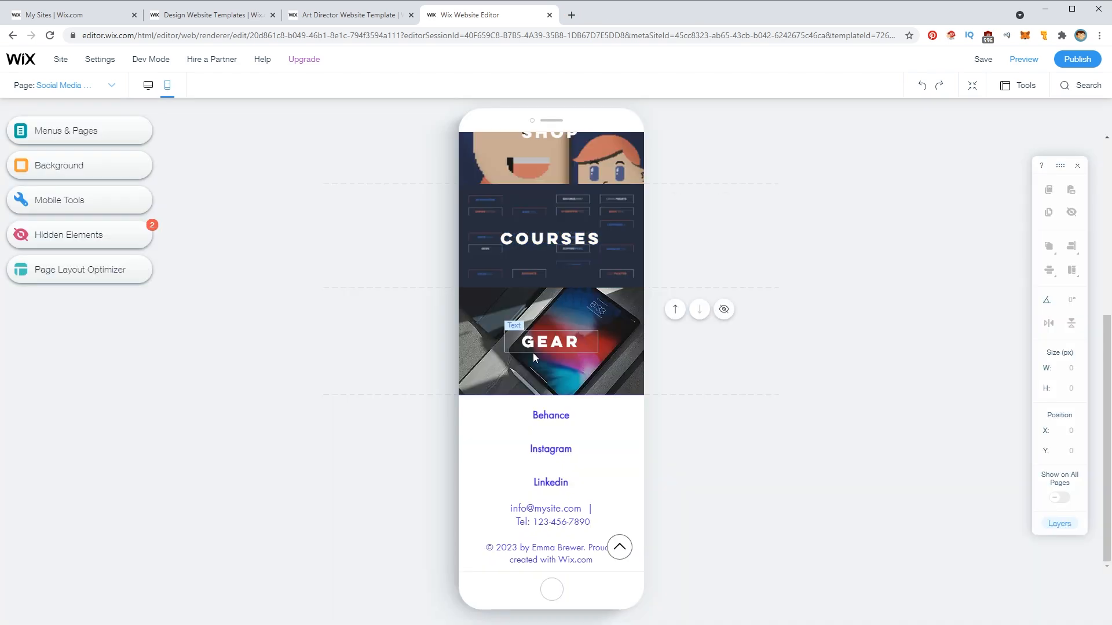
scroll(533, 353, "up", 10)
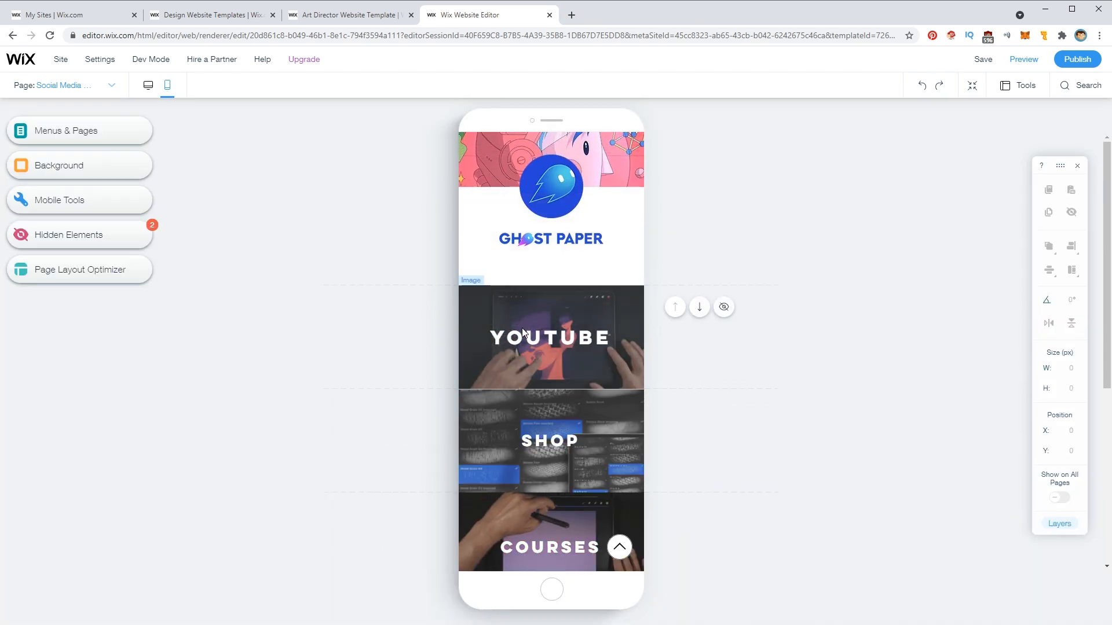
left_click(480, 307)
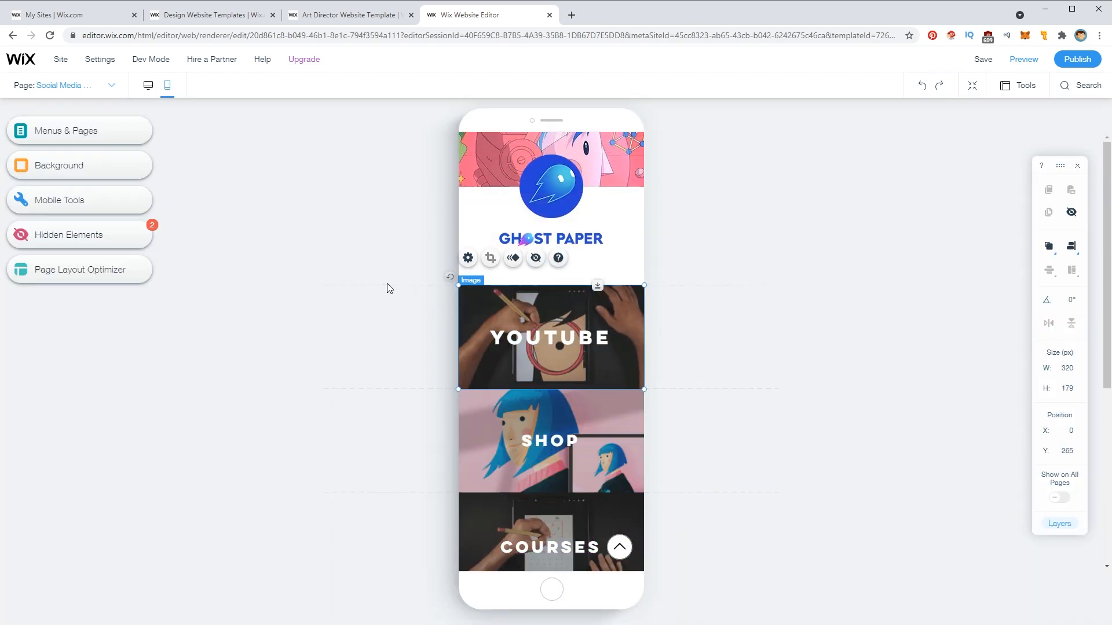
scroll(387, 287, "down", 4)
scroll(387, 293, "down", 2)
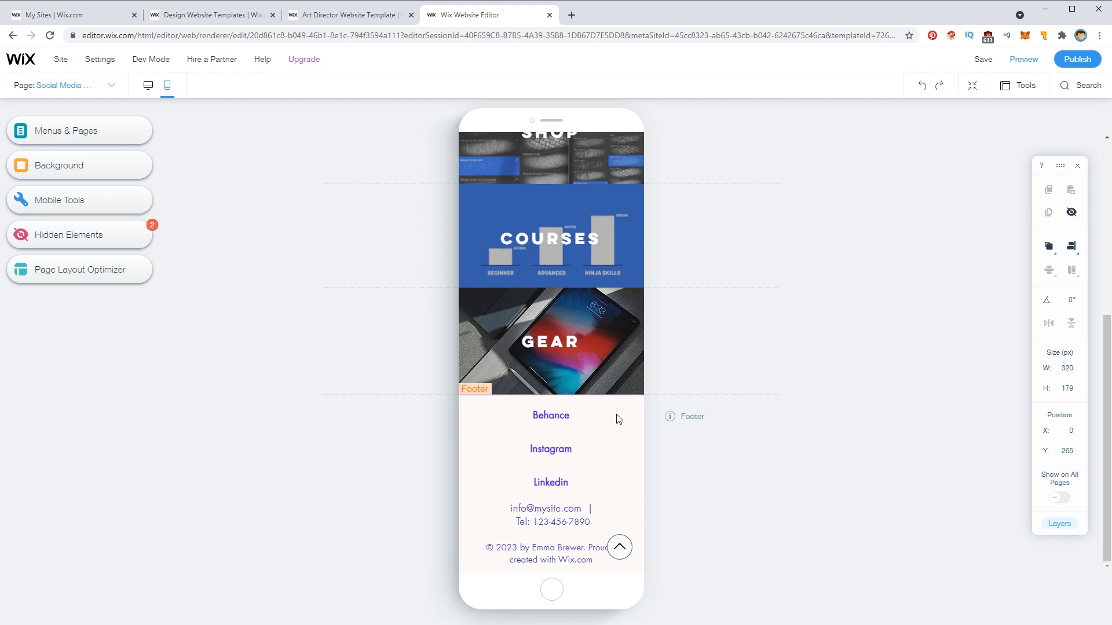
- Delete the Behance, Instagram and Linkedin buttons from the footer in the desktop layout
left_click(150, 86)
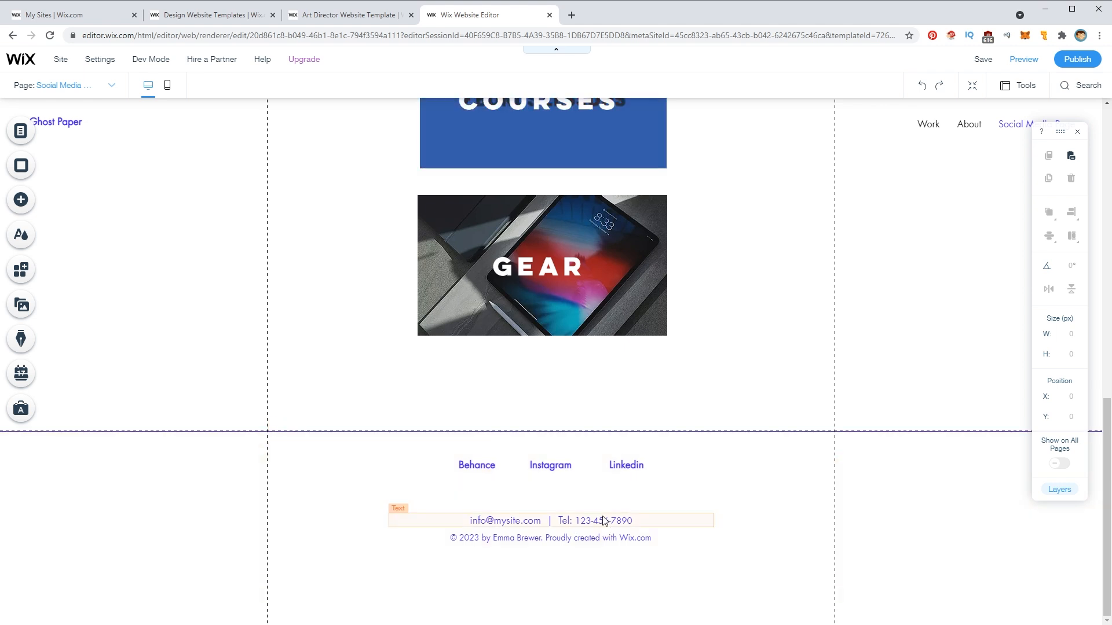
left_click(491, 465)
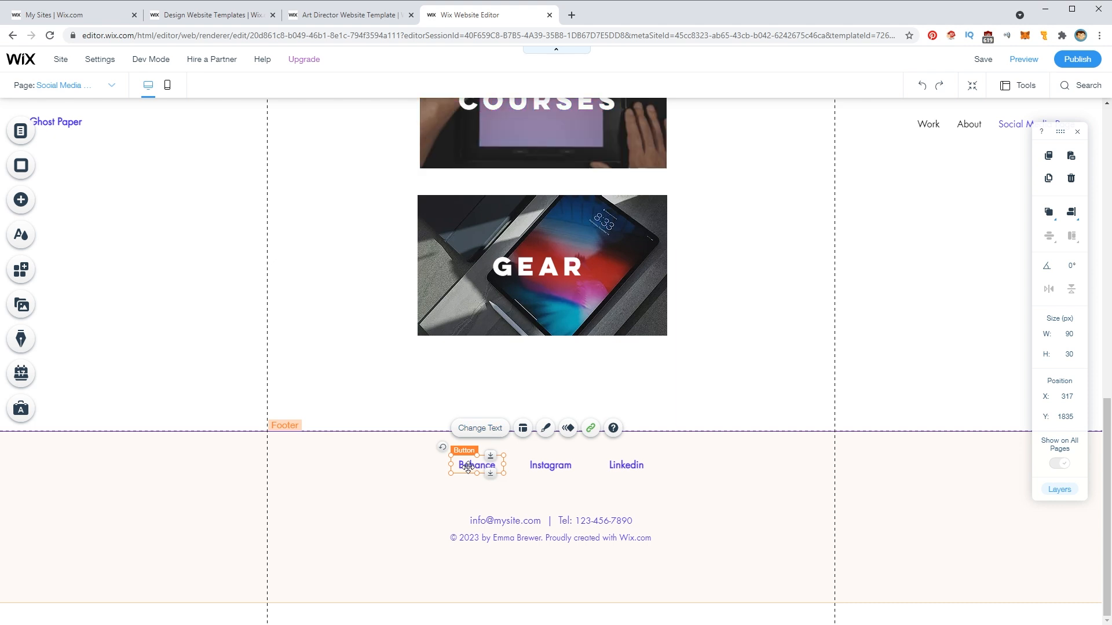
right_click(469, 466)
left_click(499, 418)
right_click(547, 462)
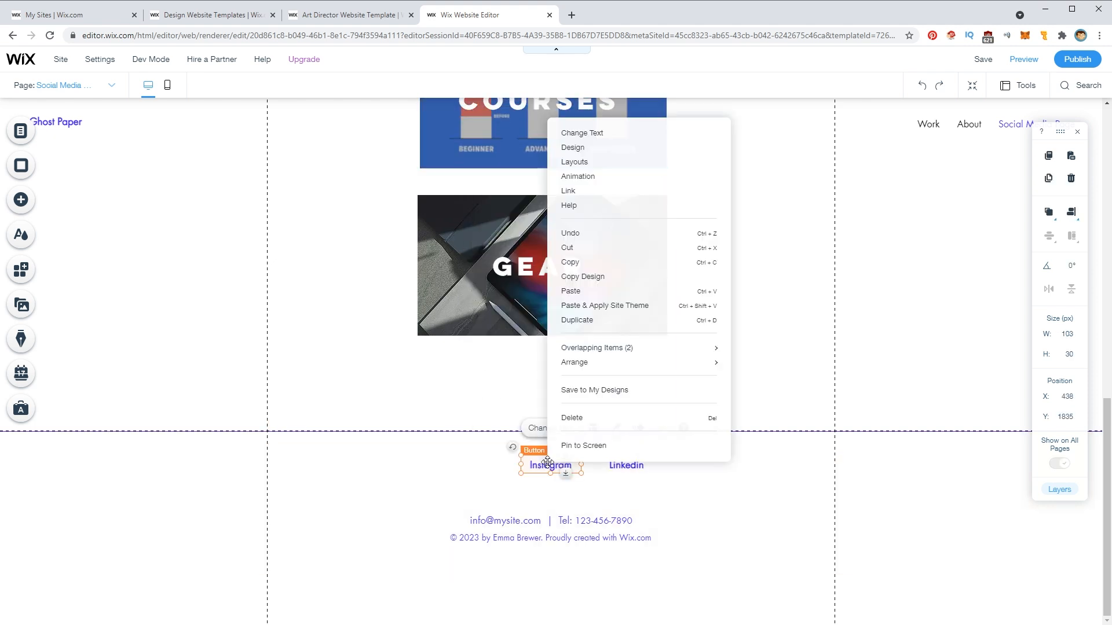
left_click(572, 417)
right_click(624, 464)
left_click(637, 419)
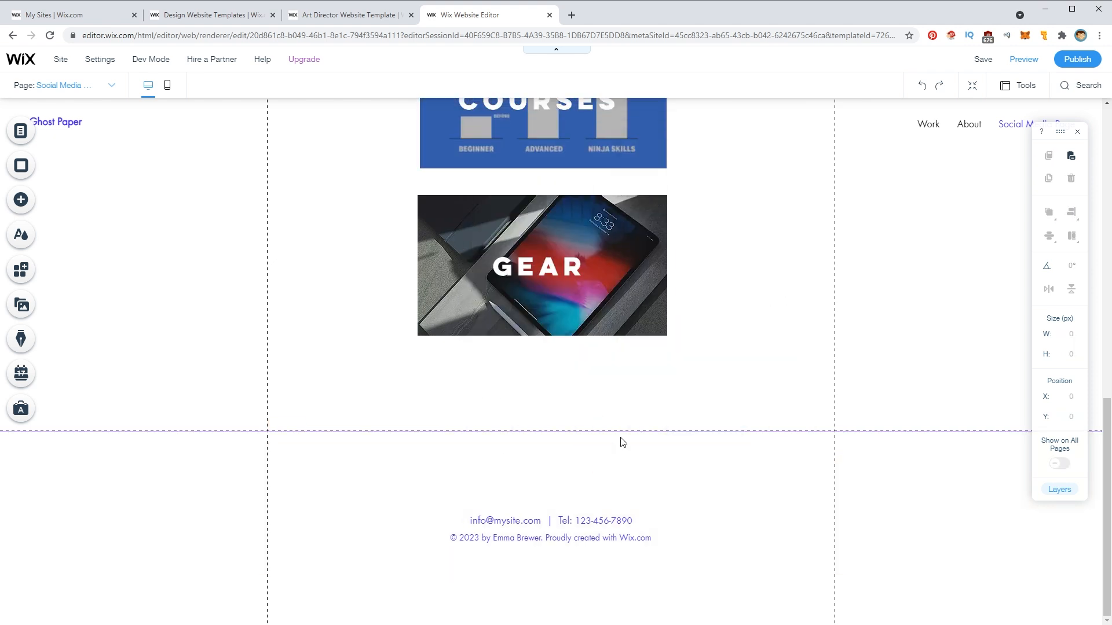
- From the footer contact text's colour settings, edit the site theme and change Color 2 to the blue 1560EB
left_click(492, 520)
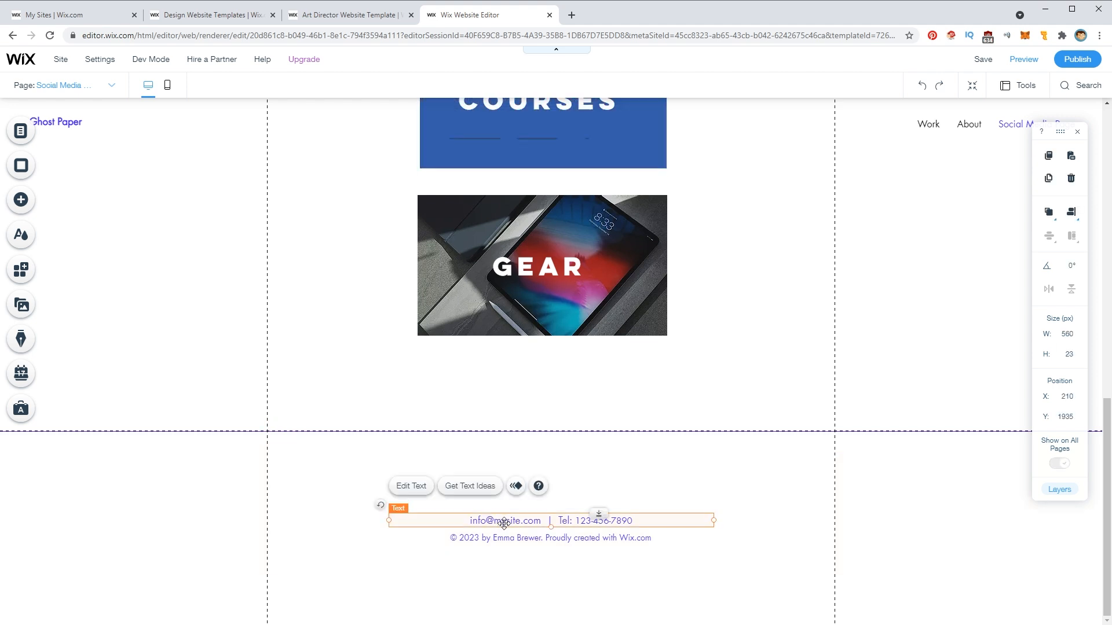
left_click(411, 486)
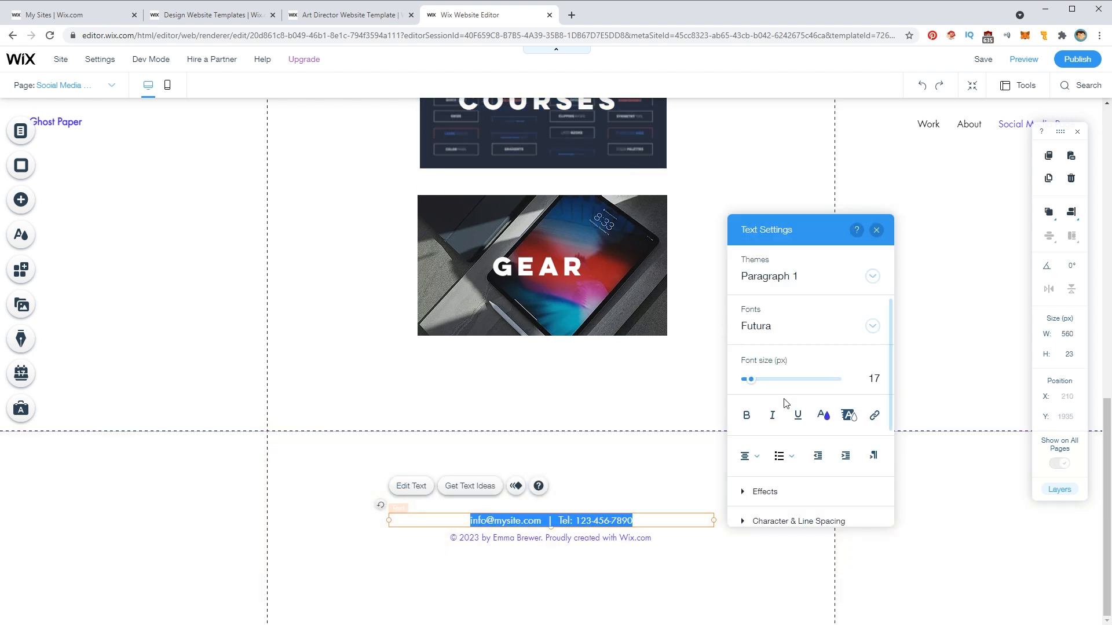
left_click(823, 415)
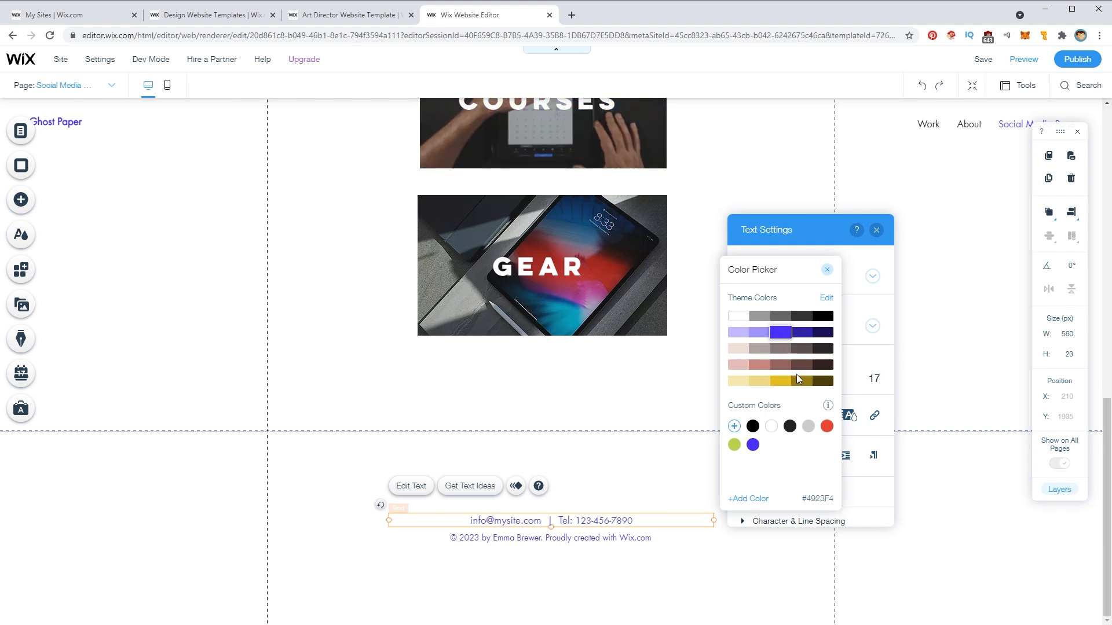
left_click(826, 297)
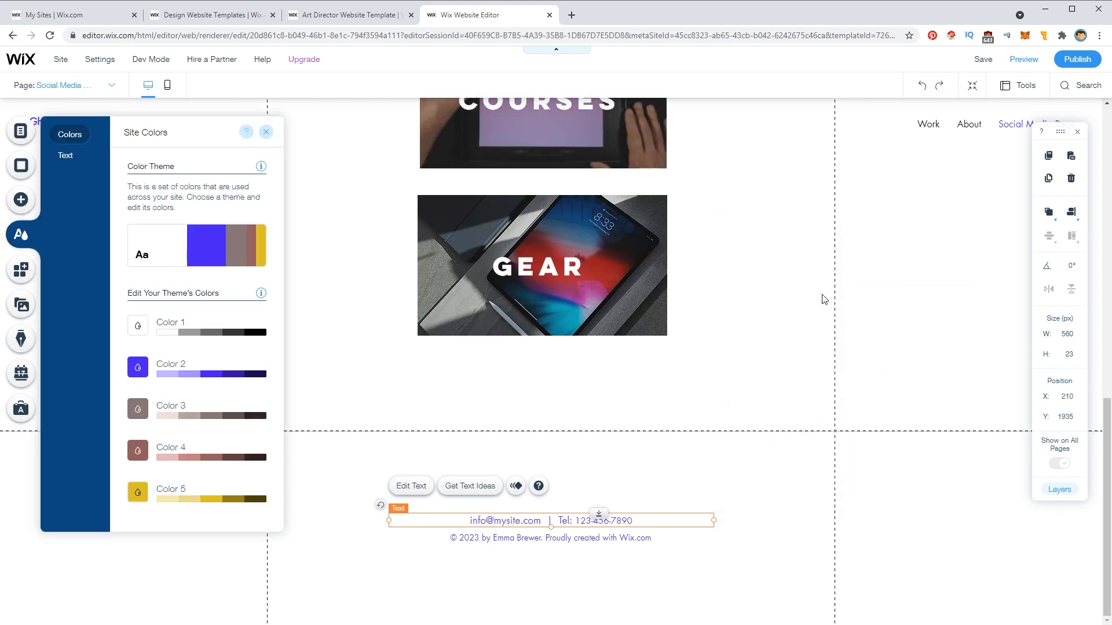
left_click(137, 367)
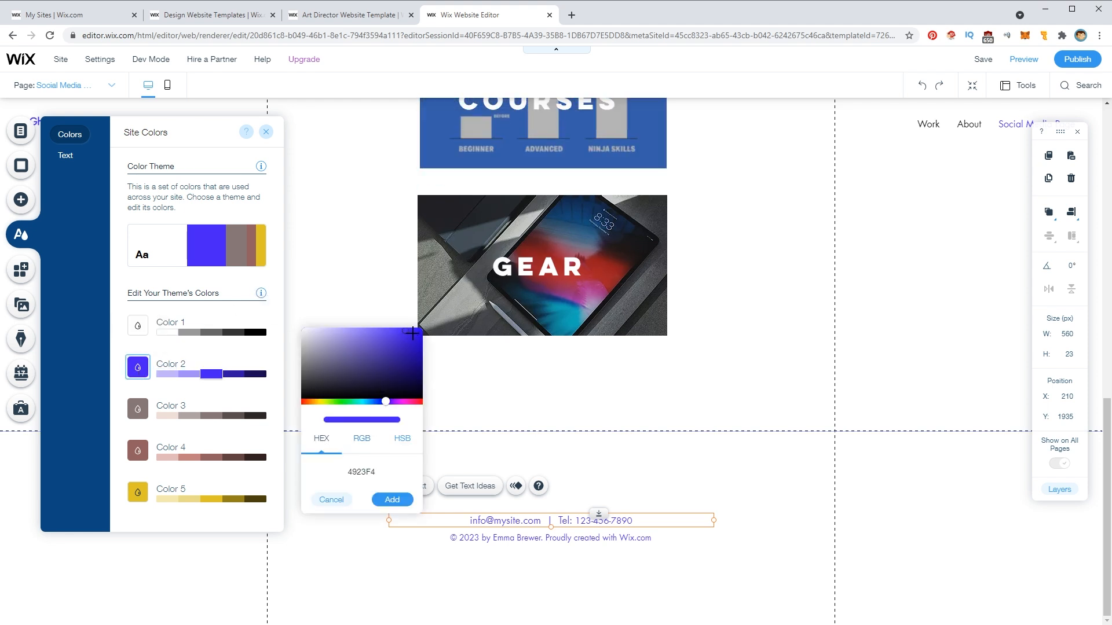
left_click_drag(411, 334, 412, 333)
left_click_drag(382, 406, 379, 405)
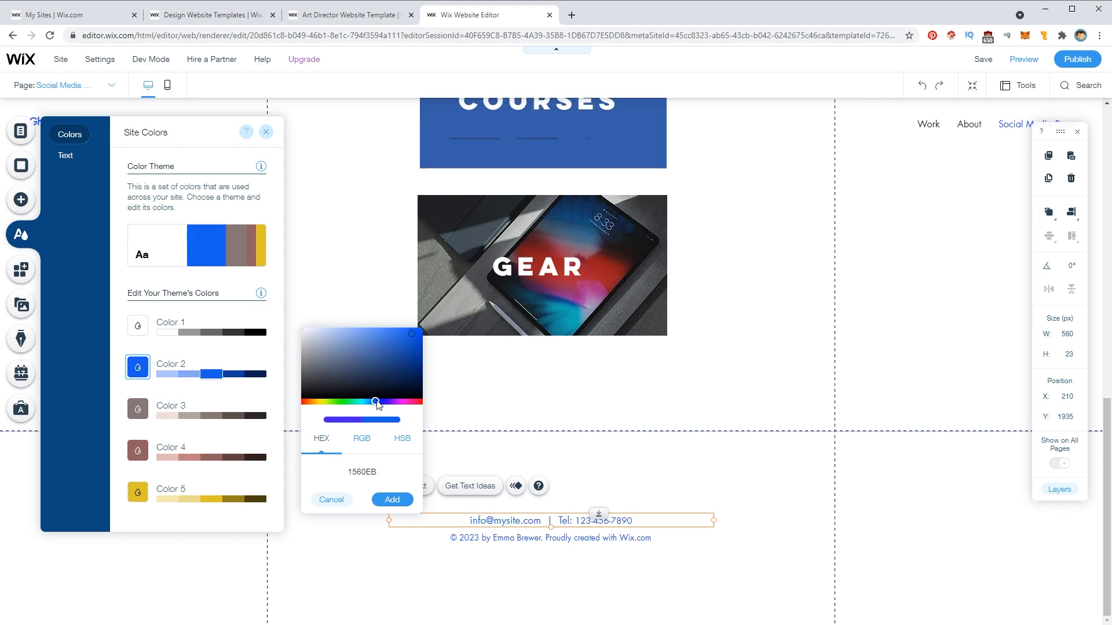
left_click(384, 499)
- Replace the footer's contact e-mail with ghostpaper.tv and delete the separator and telephone number after it
double_click(540, 521)
left_click_drag(539, 521, 458, 521)
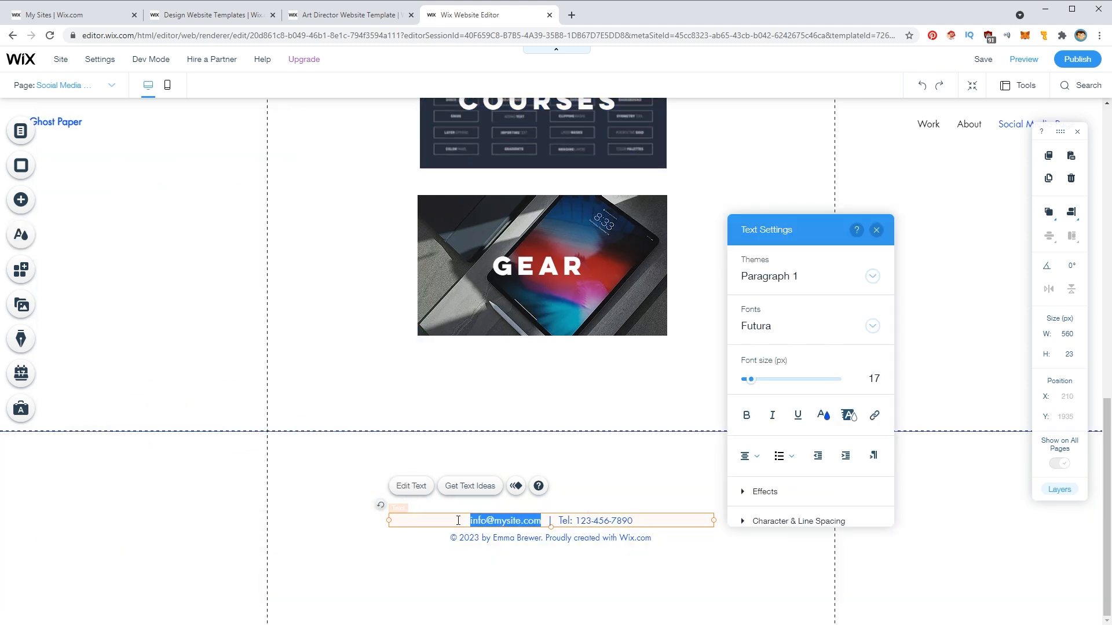
type("ghos")
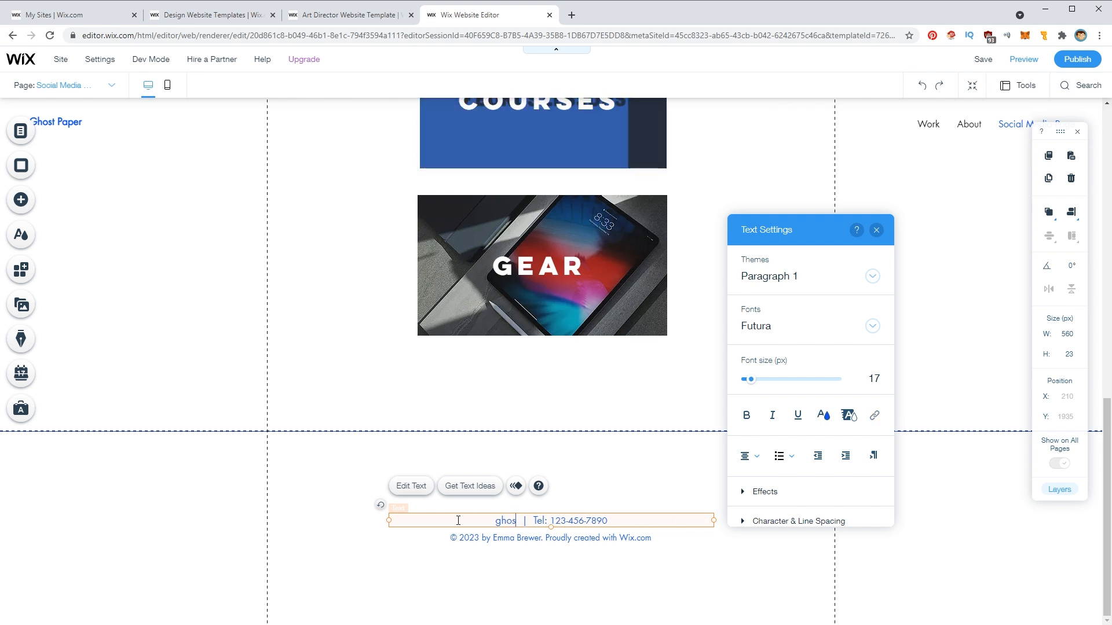
type("tpaper.tv")
left_click_drag(551, 520, 629, 521)
key("BackSpace")
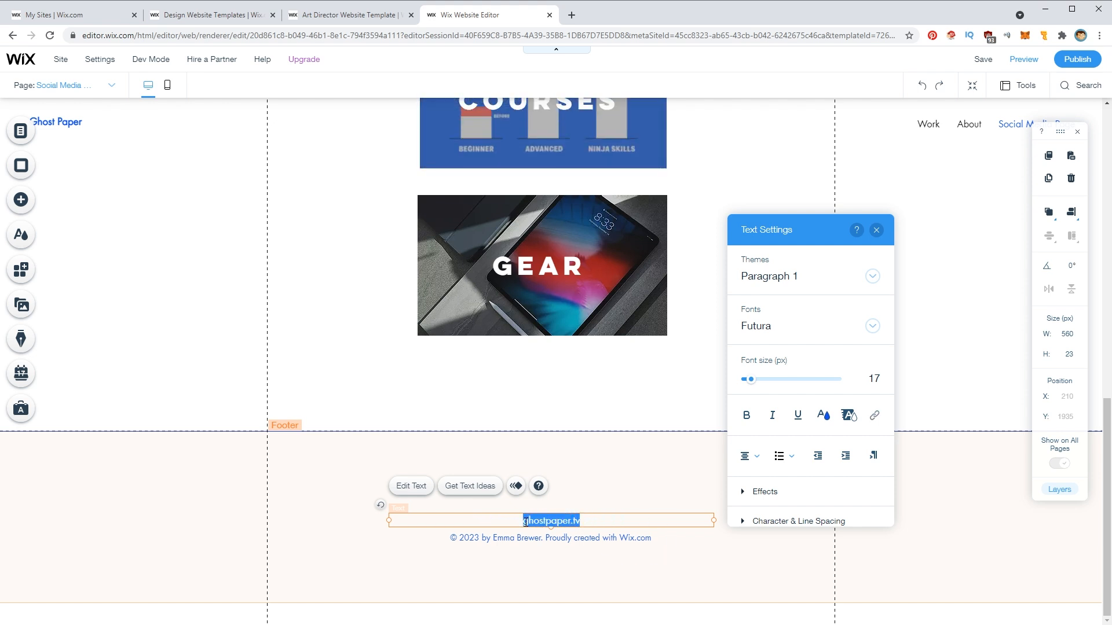
left_click(426, 485)
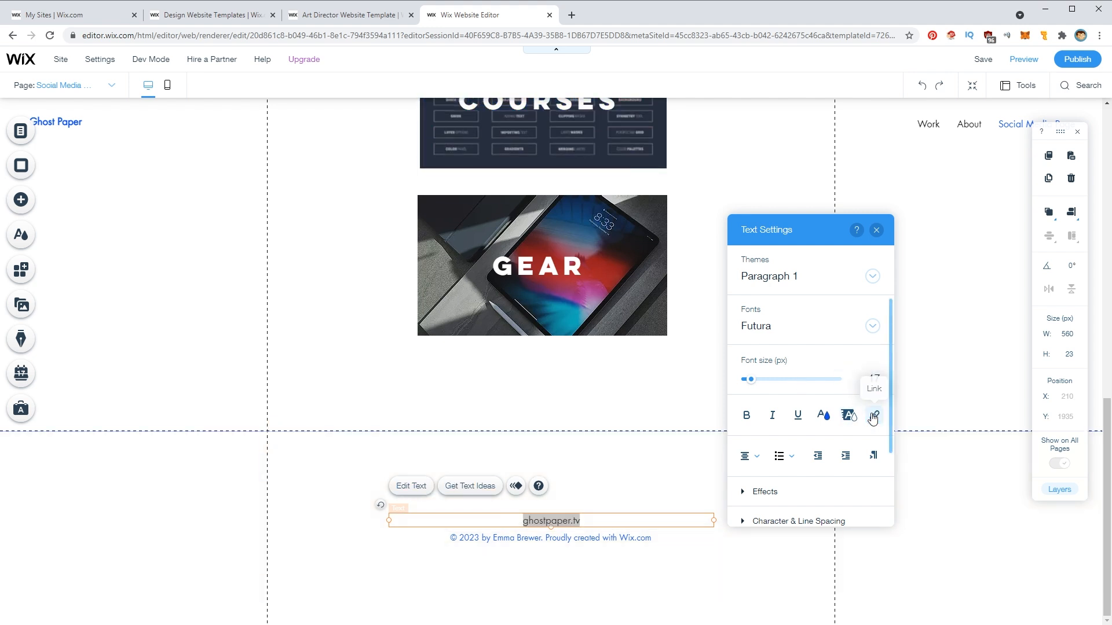
left_click(872, 417)
left_click(446, 281)
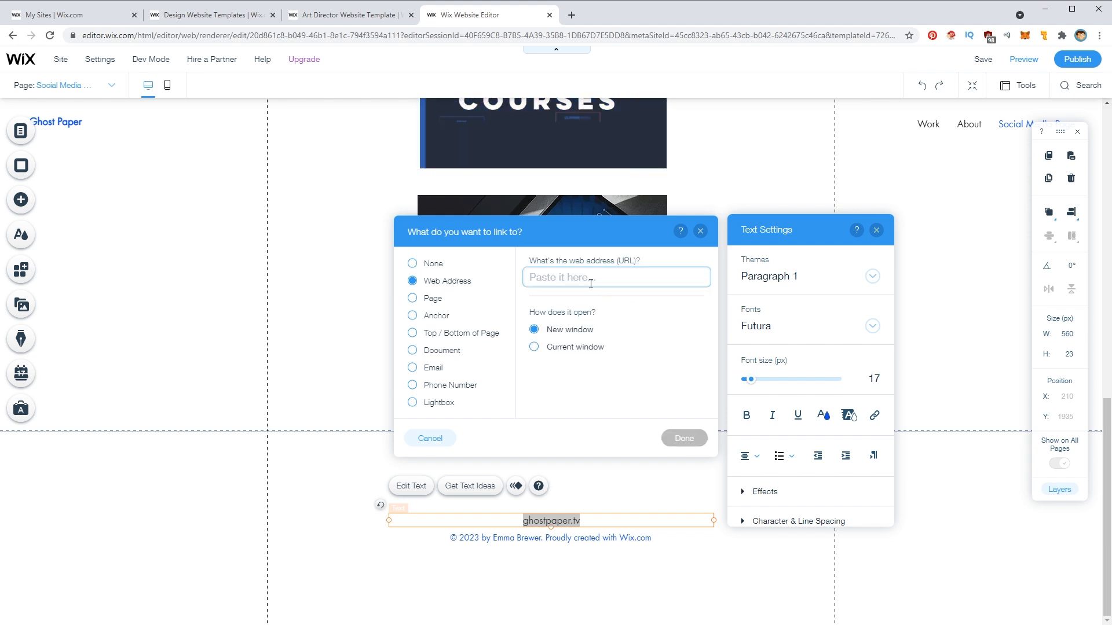
type("ghostpaper.tv")
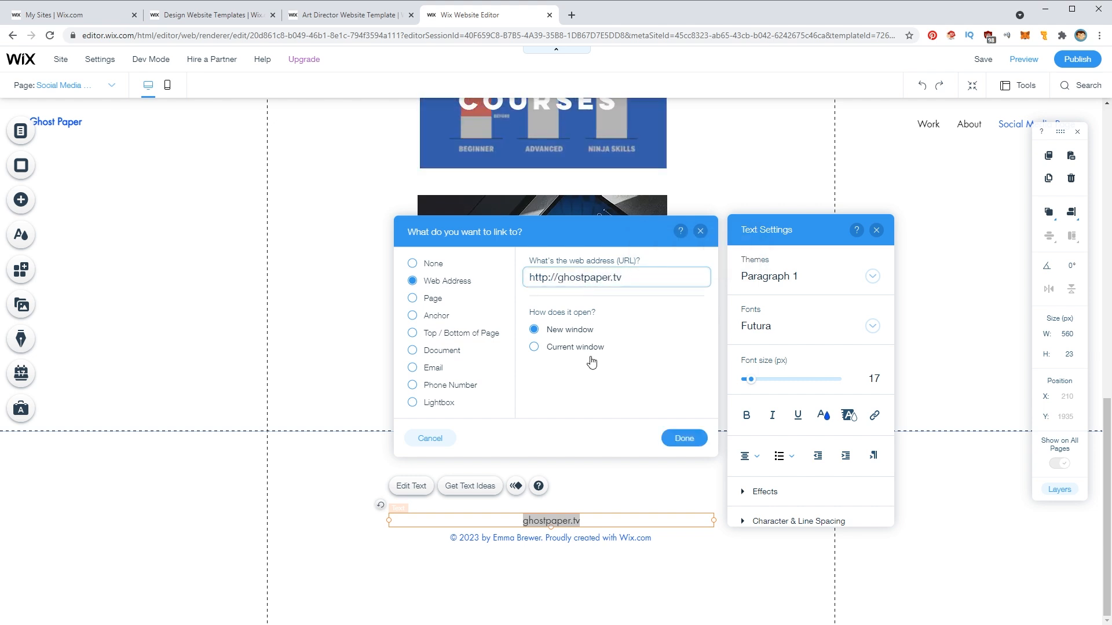
left_click(681, 438)
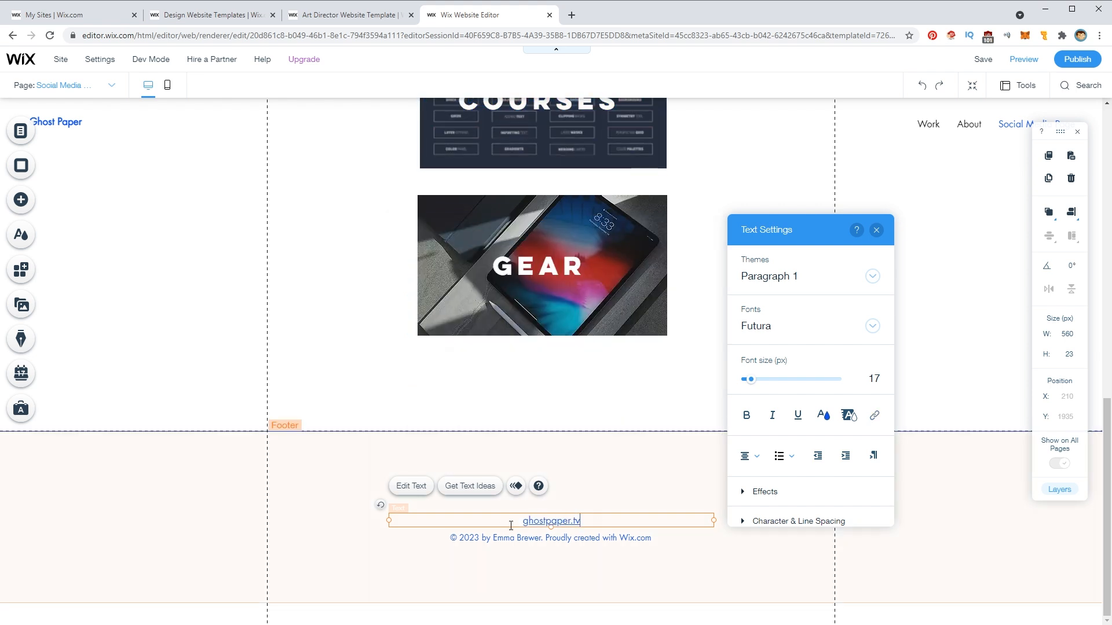
left_click_drag(515, 520, 633, 521)
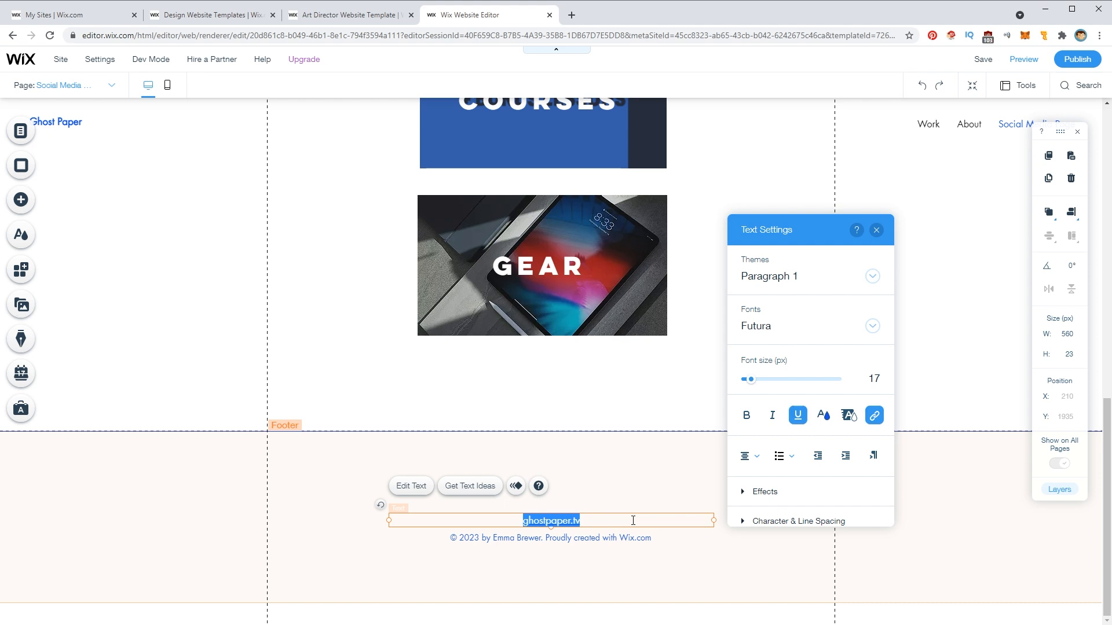
left_click(295, 511)
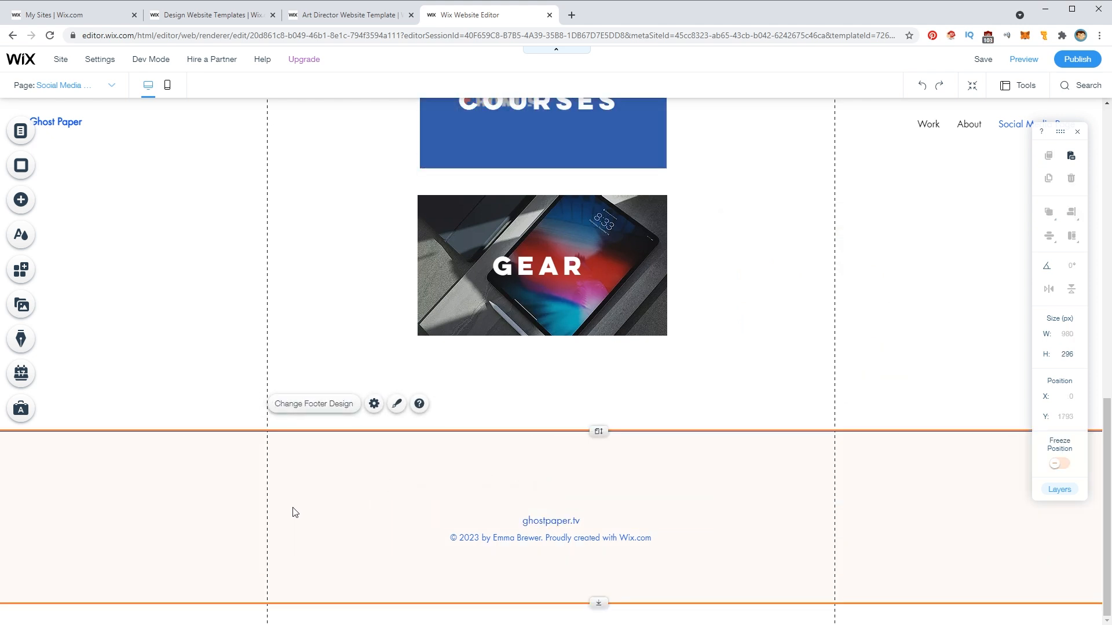
- Edit the footer copyright line to read "© 2021 by Ghost Paper. Proudly created with Wix.com"
left_click(510, 536)
double_click(492, 538)
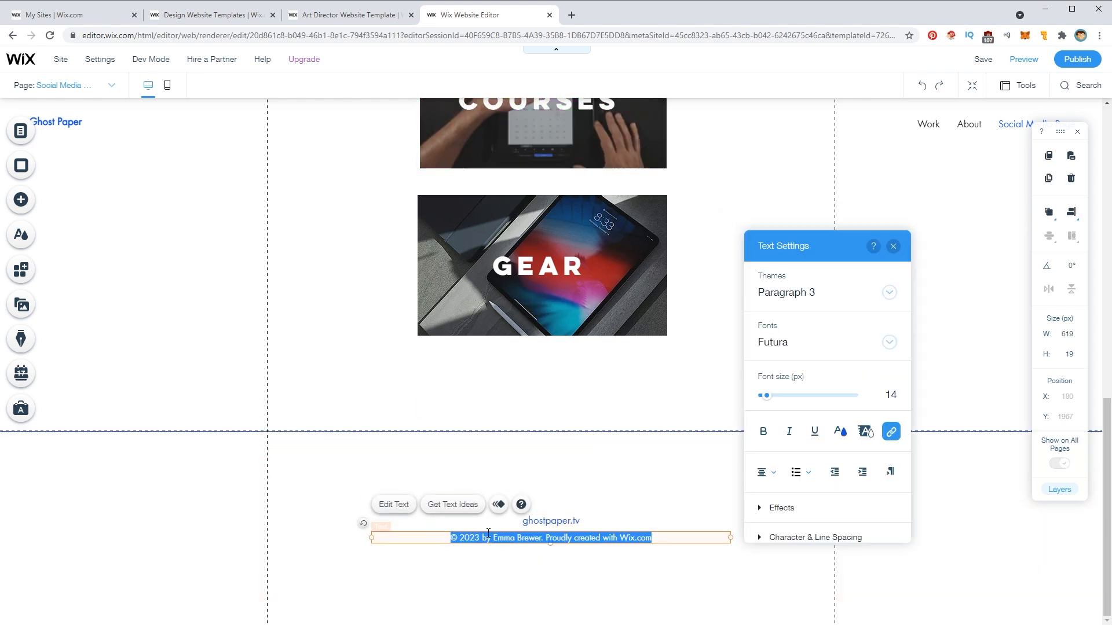
left_click(477, 537)
key("BackSpace")
type("1")
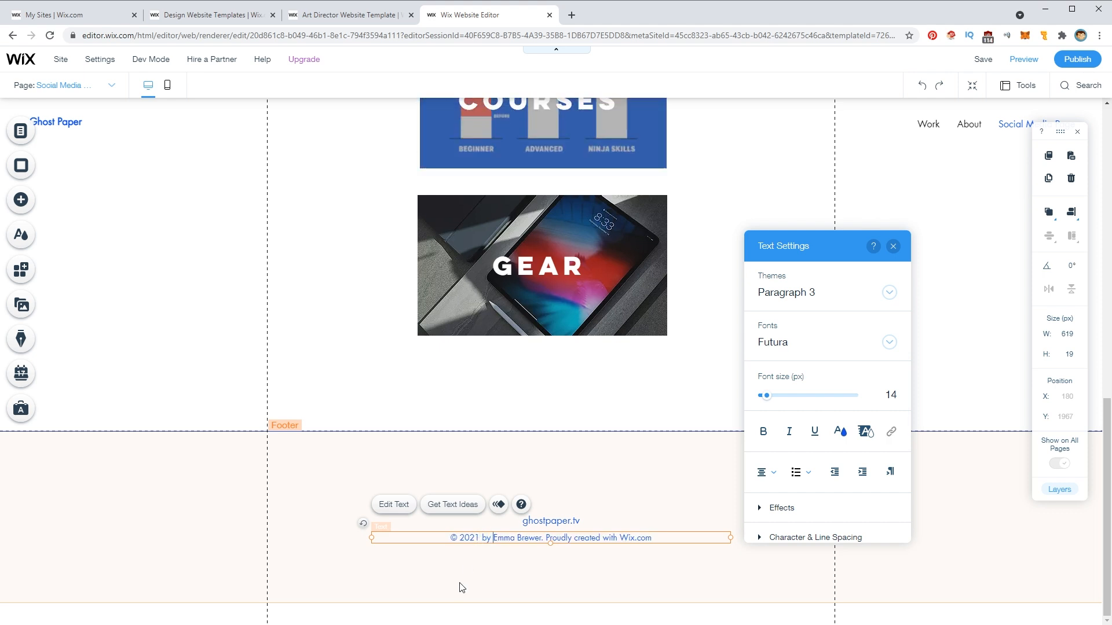
key("Right")
key("Right")
key("Right")
key("Right")
type("Ghost Paper")
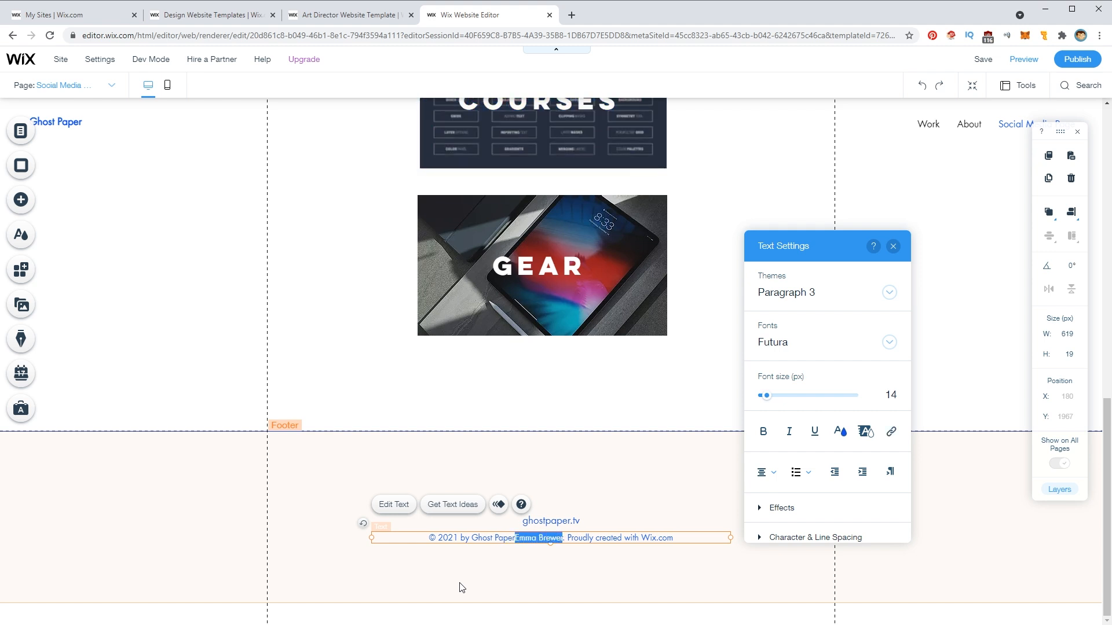
key("BackSpace")
left_click(569, 453)
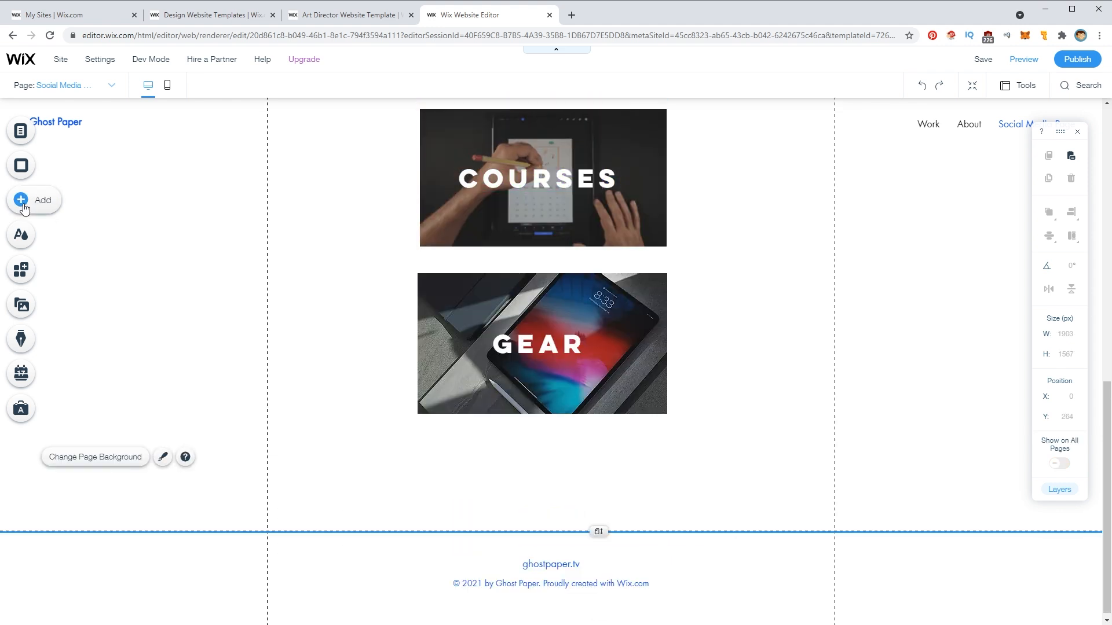
- Add the plain grey social bar and place it below the GEAR image at about X 346, Y 1713
left_click(22, 201)
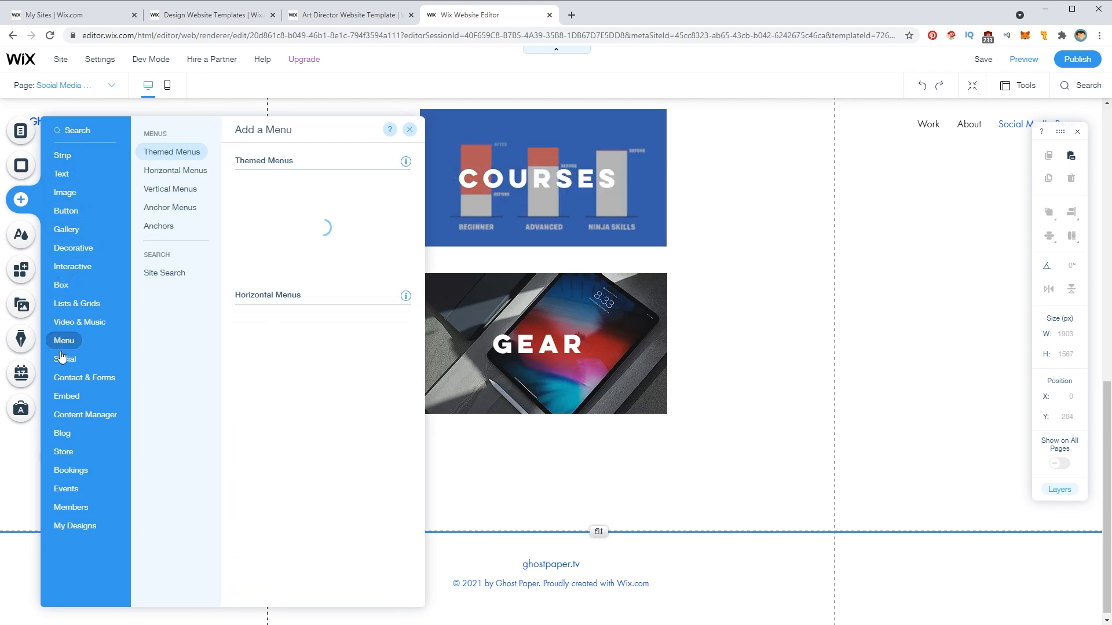
mouse_move(62, 360)
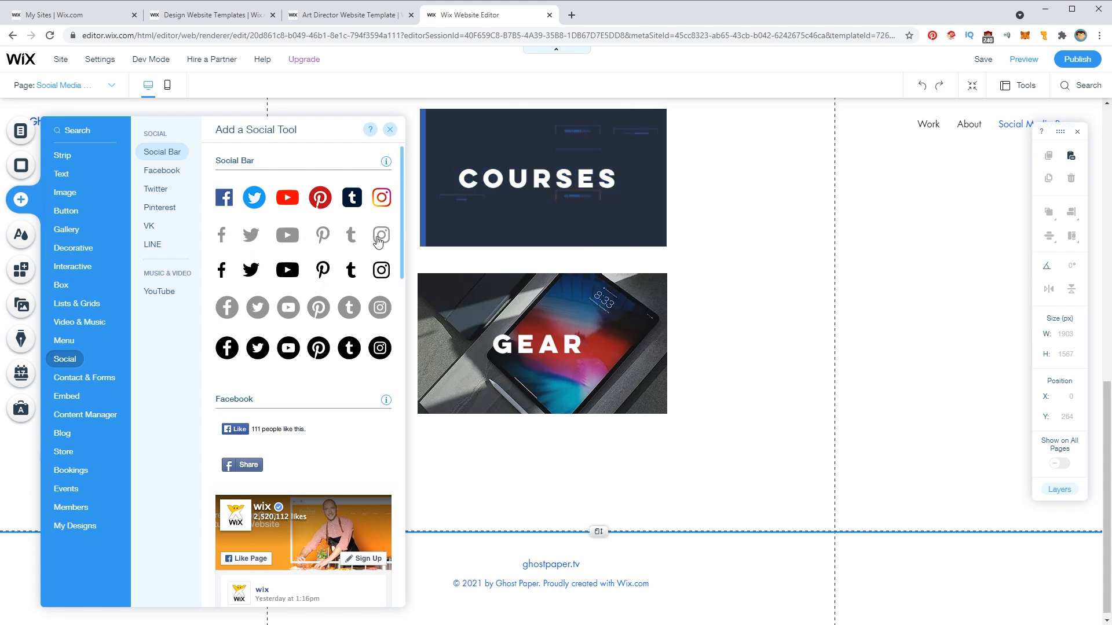
left_click(293, 239)
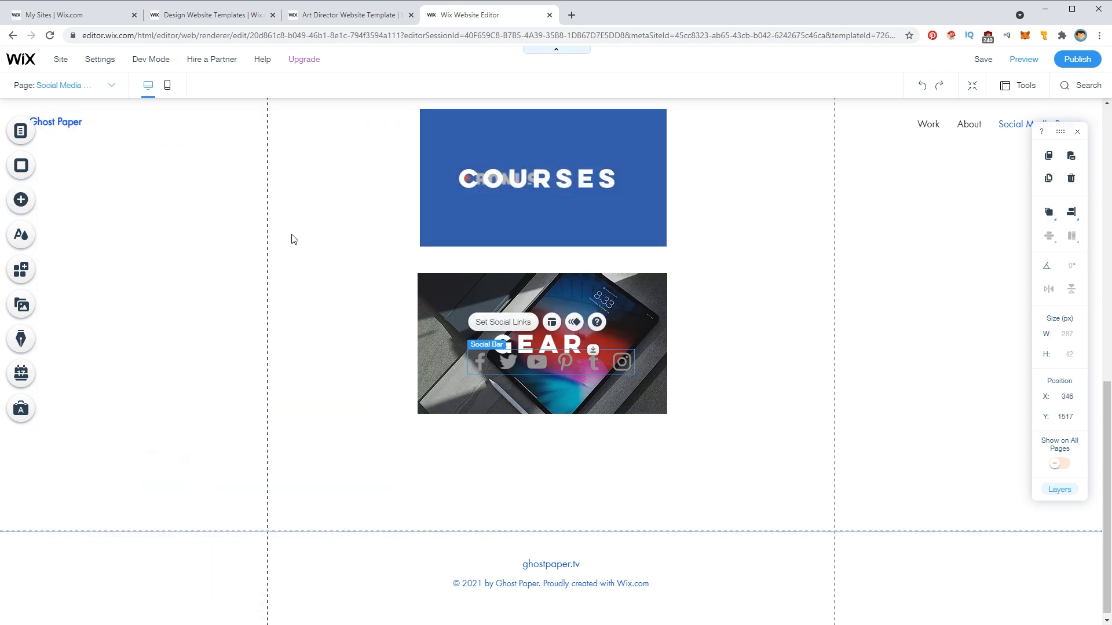
left_click_drag(548, 366, 542, 491)
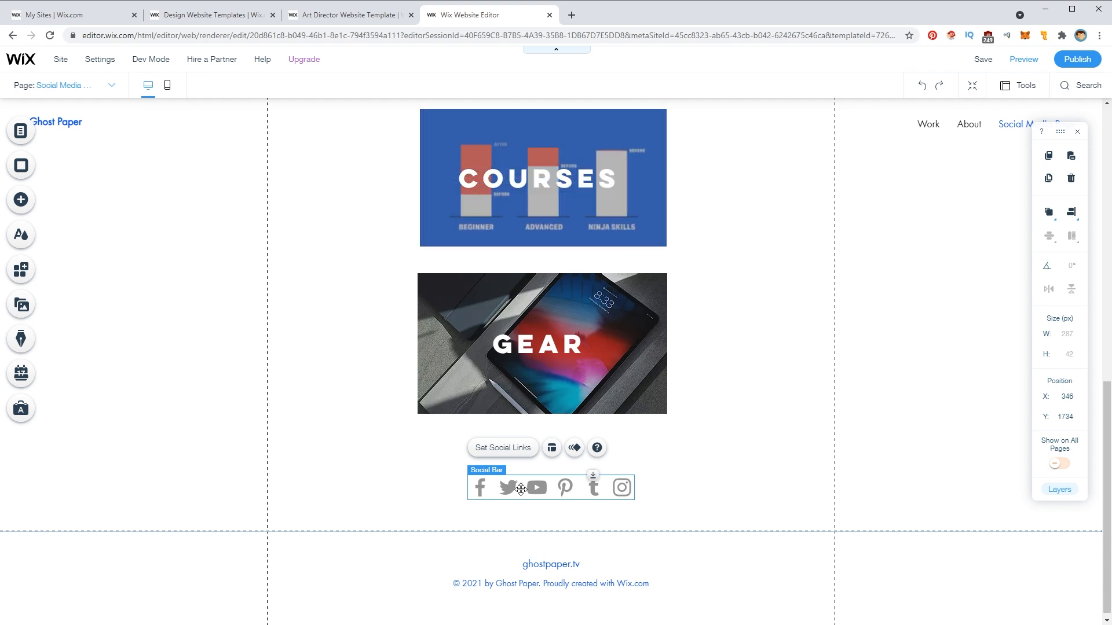
left_click_drag(535, 492, 536, 480)
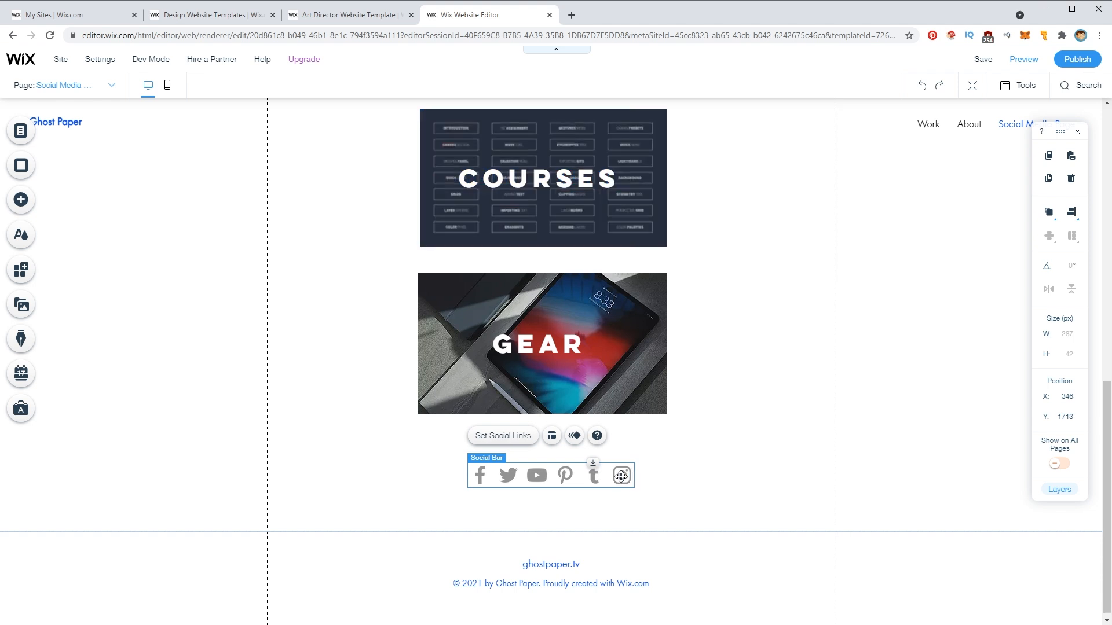
- In the social bar's links, replace the Tumblr icon with the plain grey TikTok icon from the Wix media
double_click(622, 476)
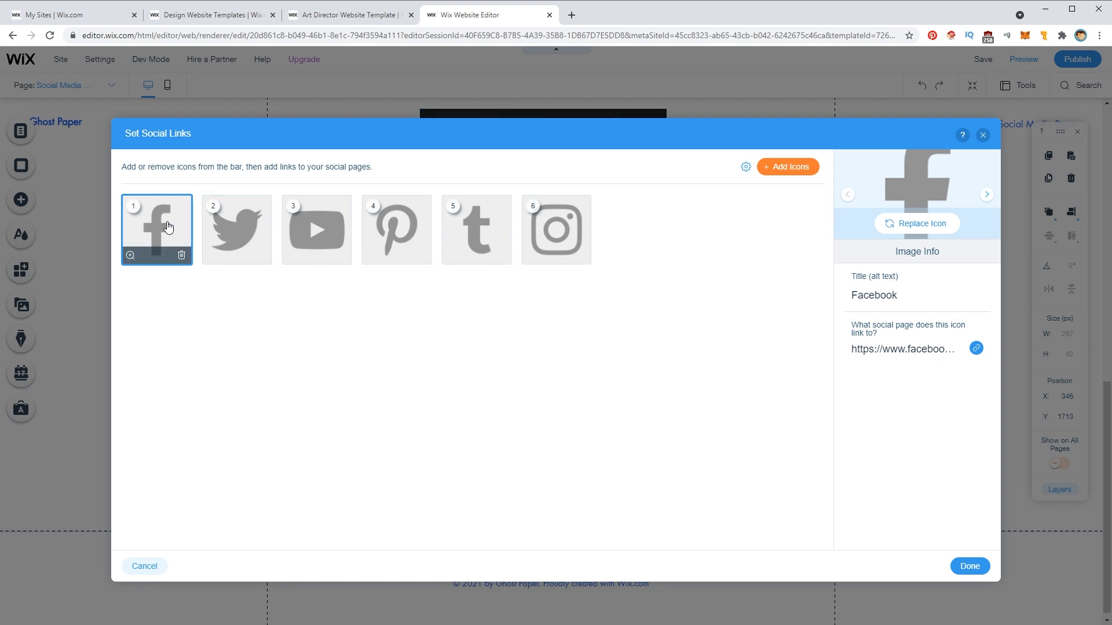
left_click(473, 230)
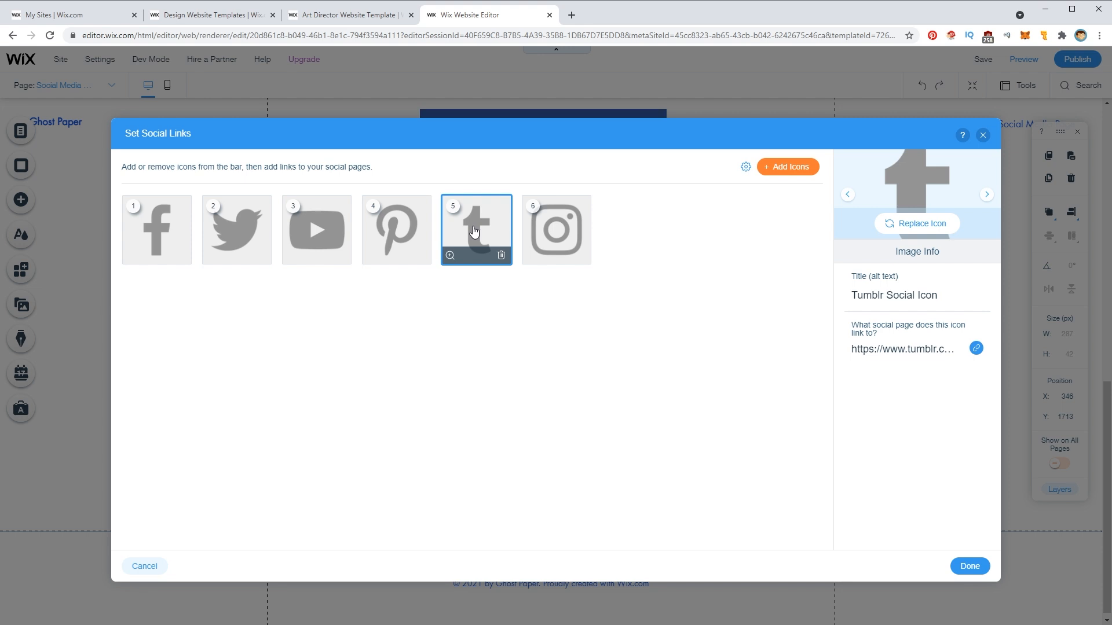
left_click(919, 220)
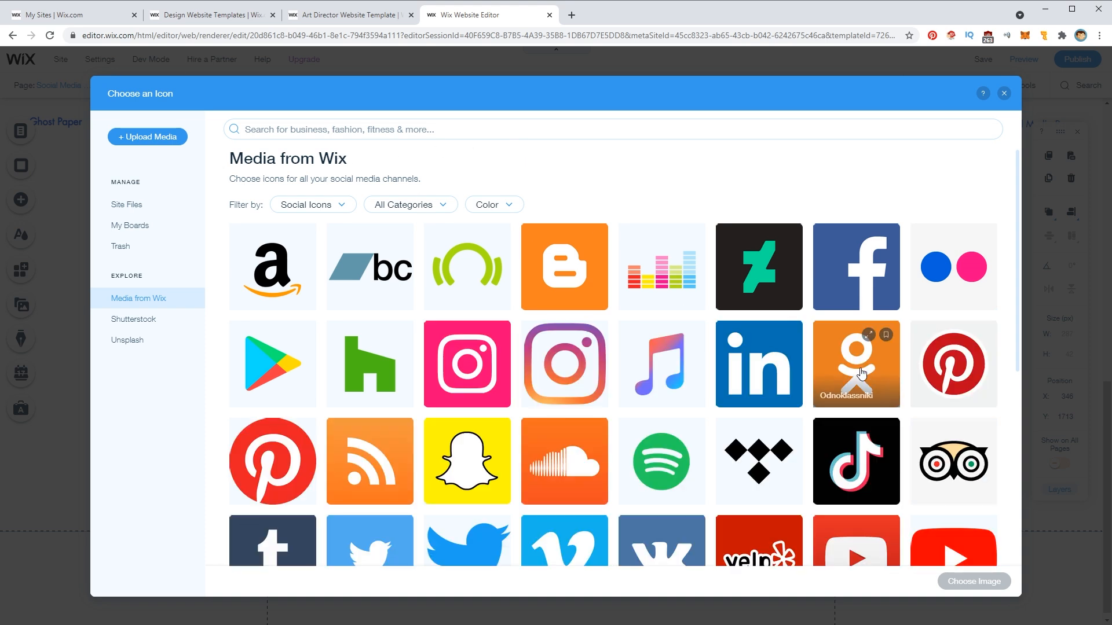
scroll(854, 336, "down", 3)
left_click(360, 128)
type("tiktok")
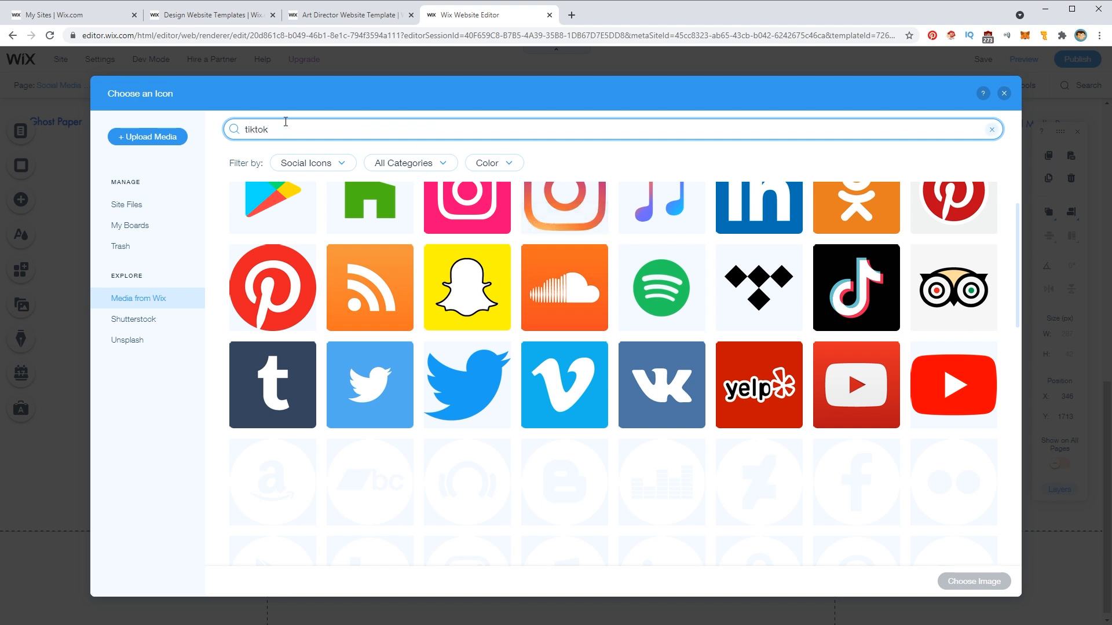
key("Return")
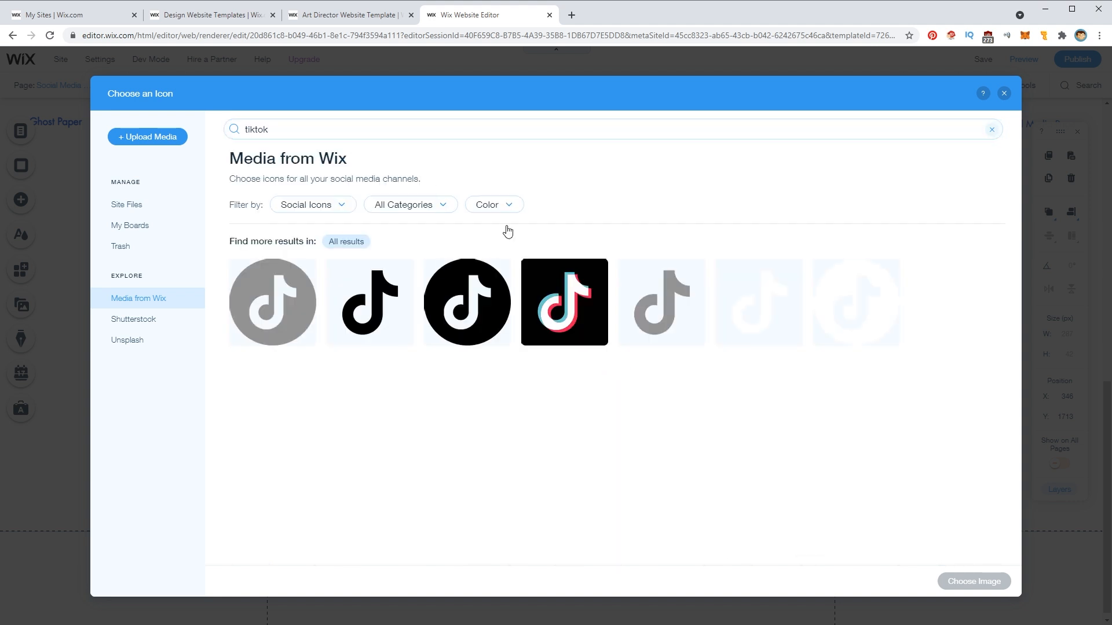
left_click(663, 303)
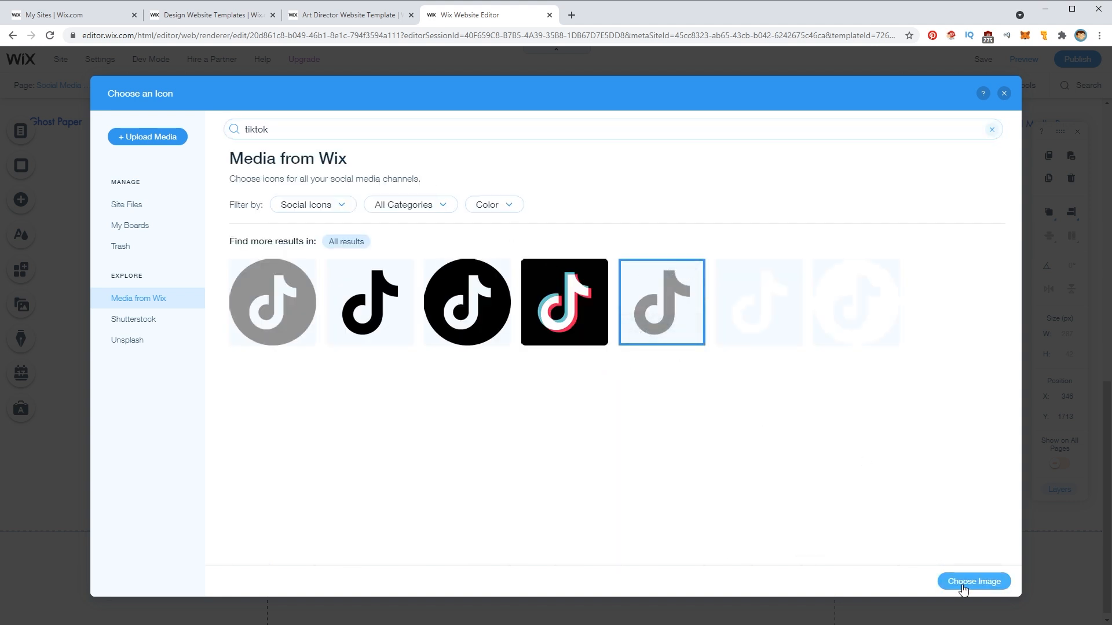
left_click(973, 581)
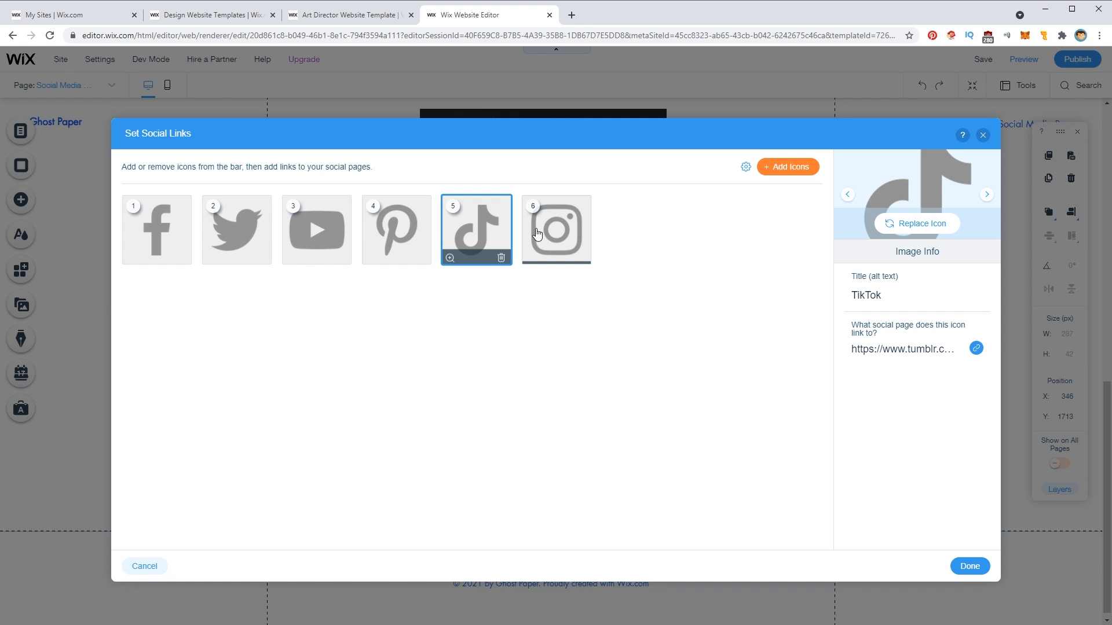
- Reorder the social bar icons so Instagram comes first and TikTok second, and select the Instagram icon
left_click_drag(556, 230, 174, 254)
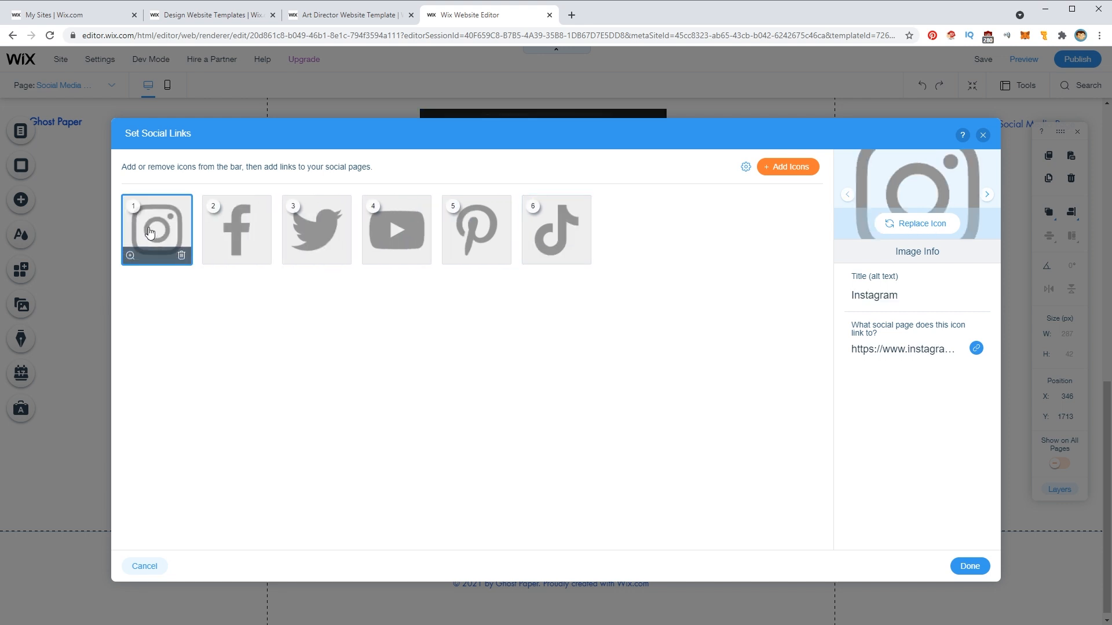
left_click_drag(556, 231, 251, 225)
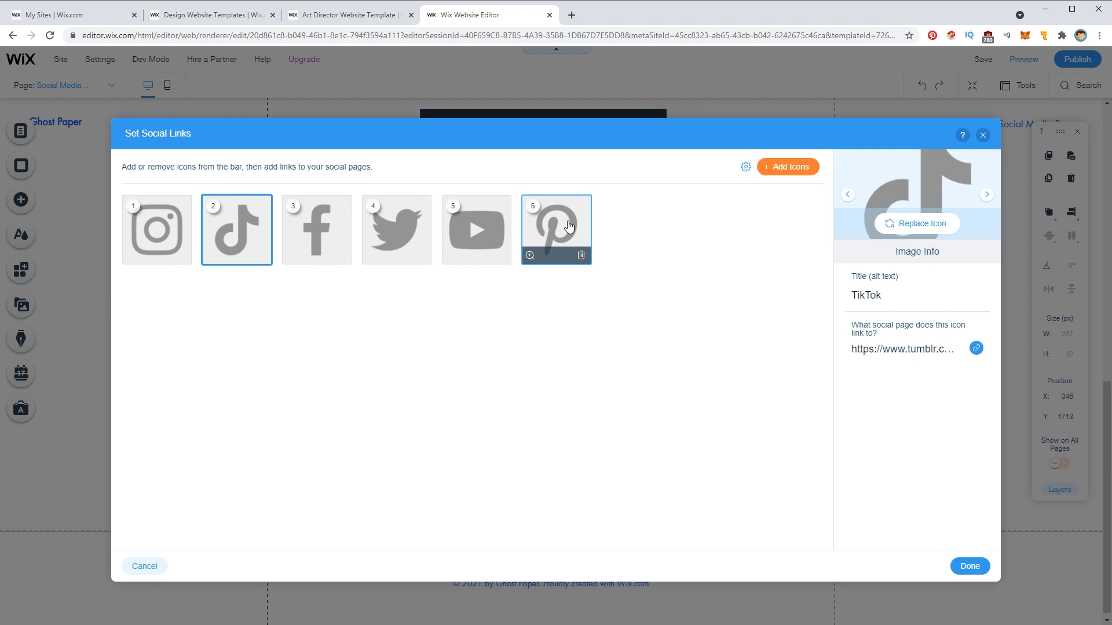
left_click(142, 225)
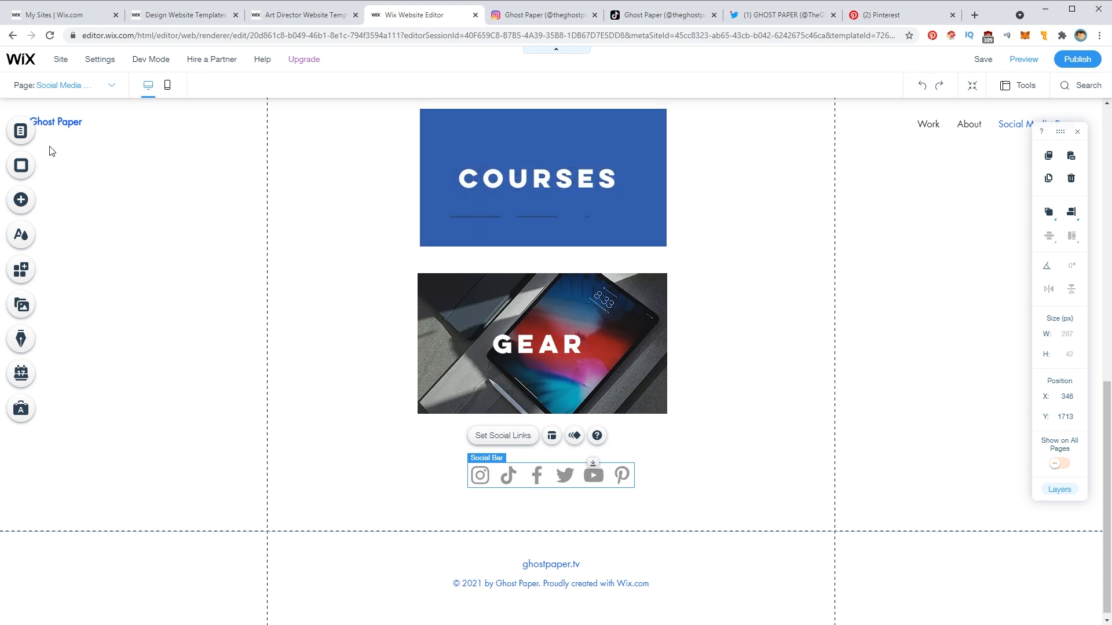
- In the mobile layout, move the footer down and lower the social bar beneath the GEAR image to about X 17, Y 1039
left_click(167, 87)
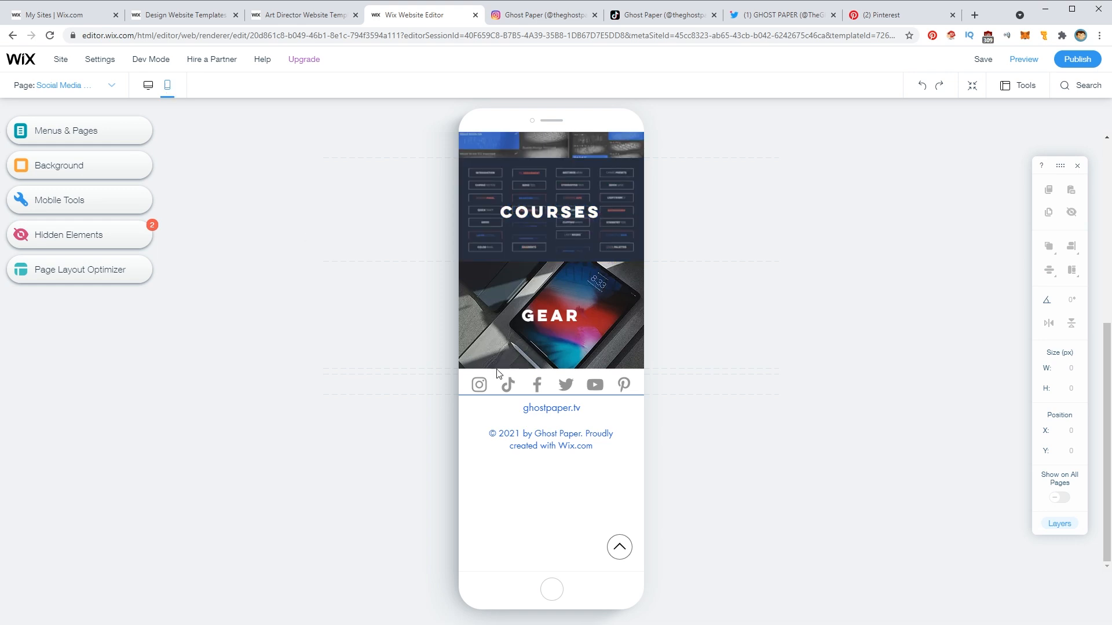
left_click(618, 417)
left_click_drag(596, 396, 598, 448)
left_click(597, 386)
left_click_drag(597, 388, 598, 410)
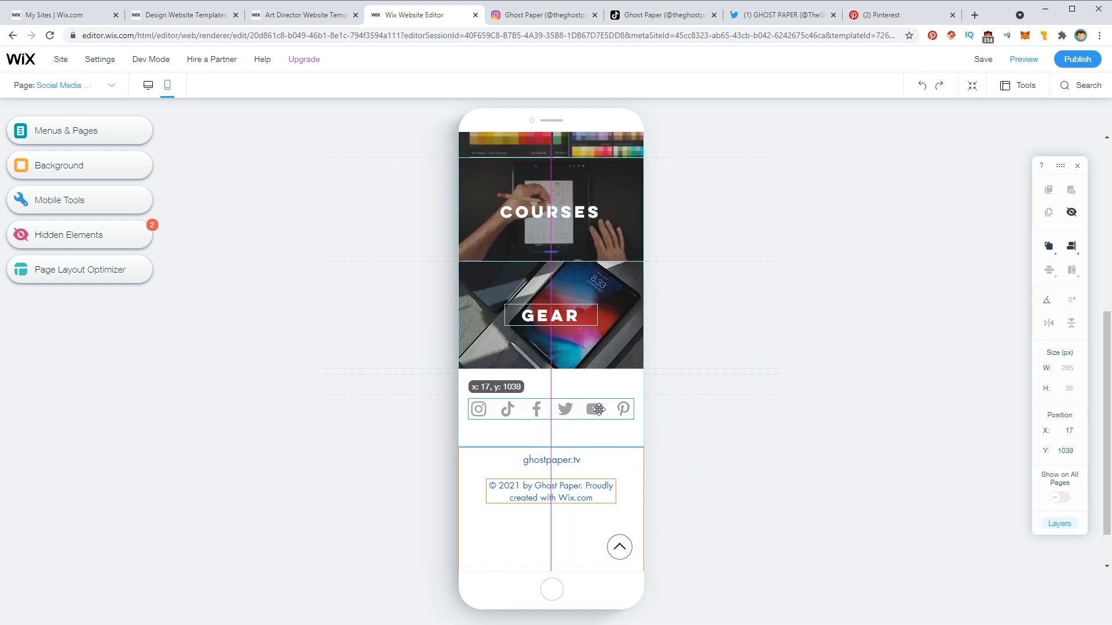
left_click(282, 435)
- Look over the mobile page, save the site changes and open the site preview
scroll(345, 390, "up", 3)
scroll(330, 383, "up", 2)
scroll(313, 356, "down", 4)
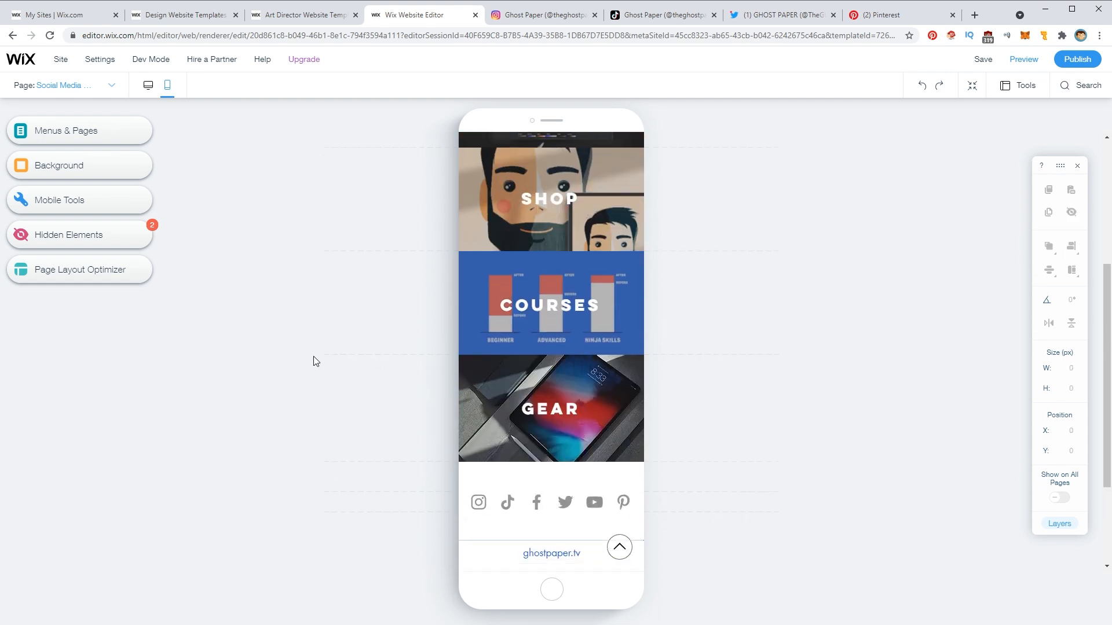
scroll(314, 356, "down", 2)
scroll(314, 356, "up", 1)
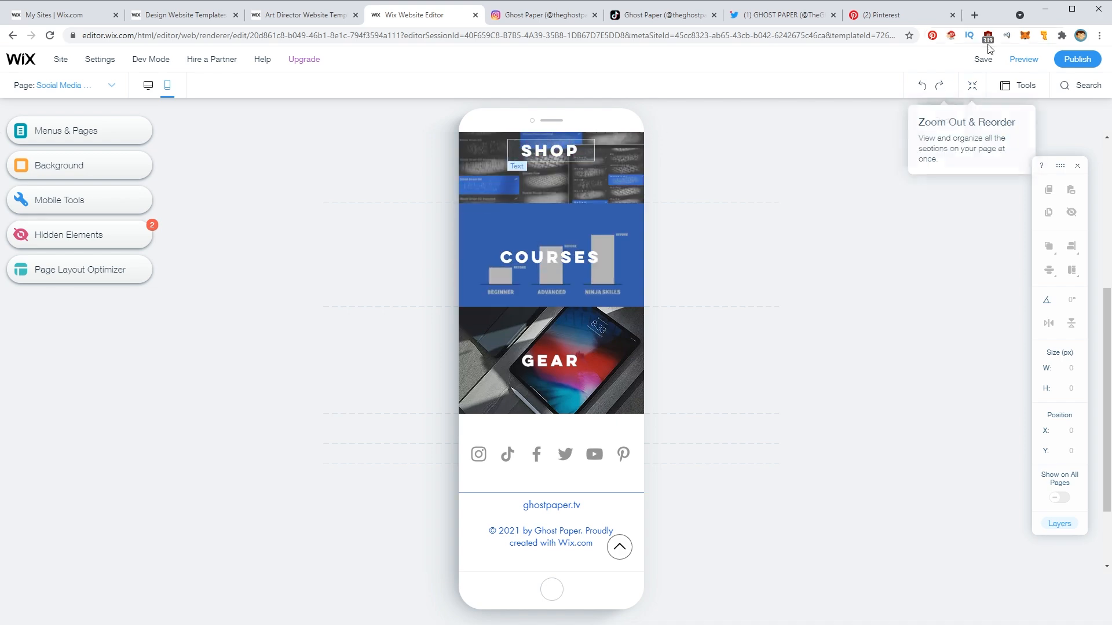
left_click(983, 61)
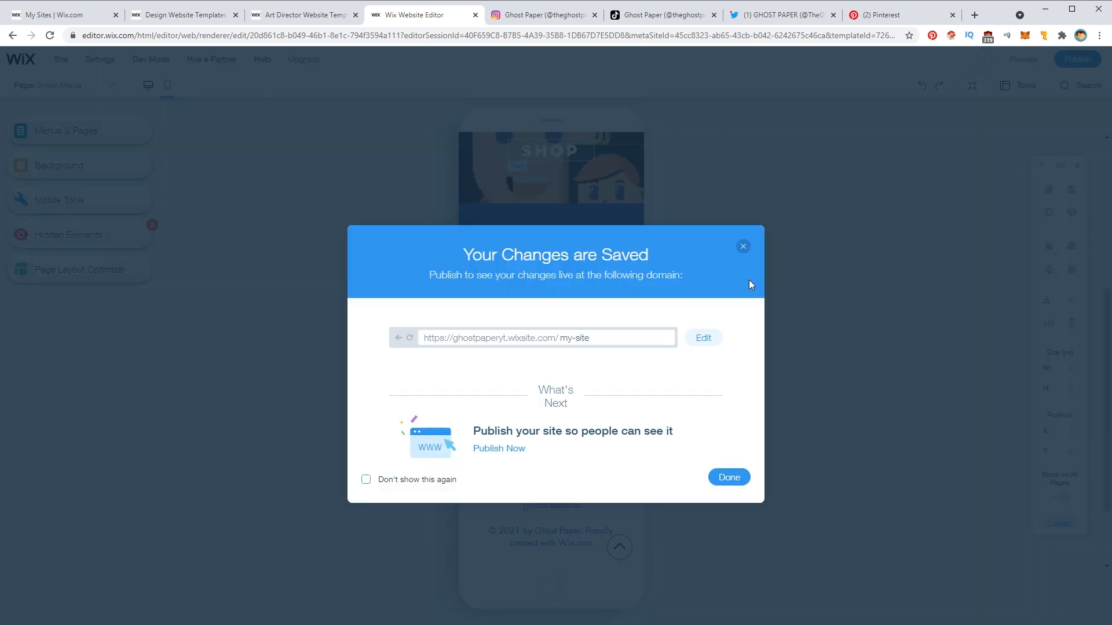
left_click(723, 484)
left_click(1023, 59)
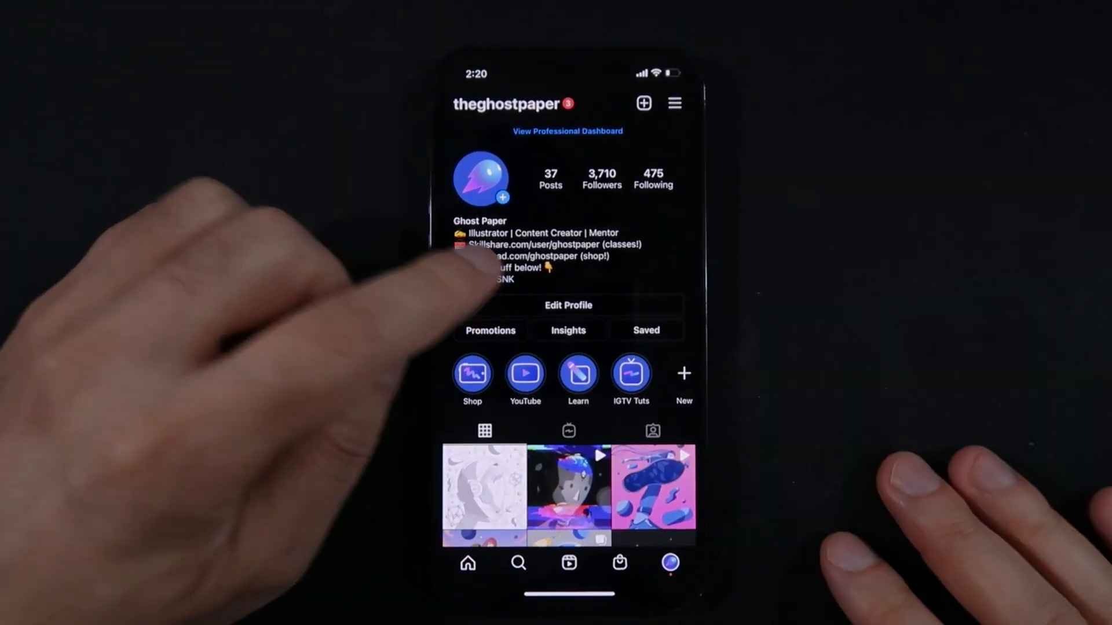
left_click(484, 263)
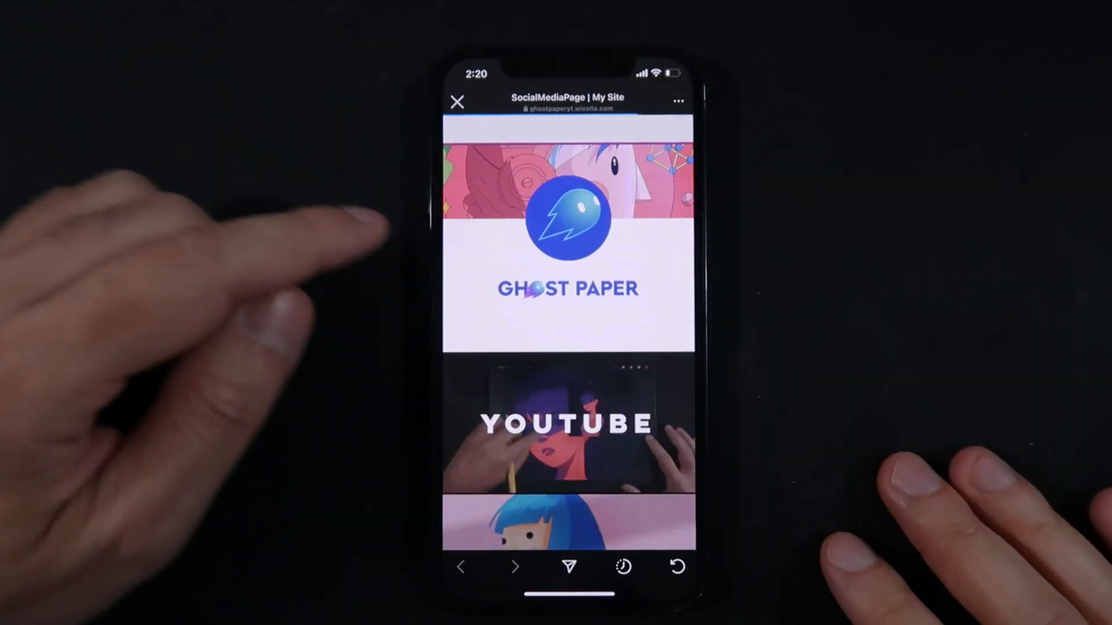
- On the phone, look over the published Social Media Page and test the YouTube and Shop image links and the TikTok icon
scroll(567, 347, "down", 5)
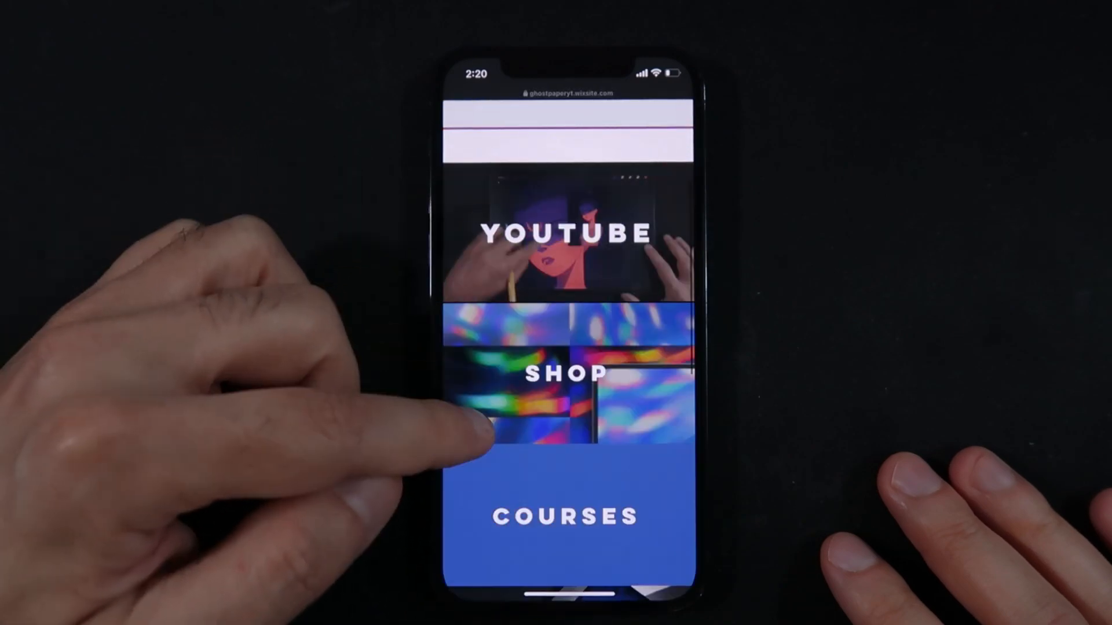
scroll(521, 325, "up", 5)
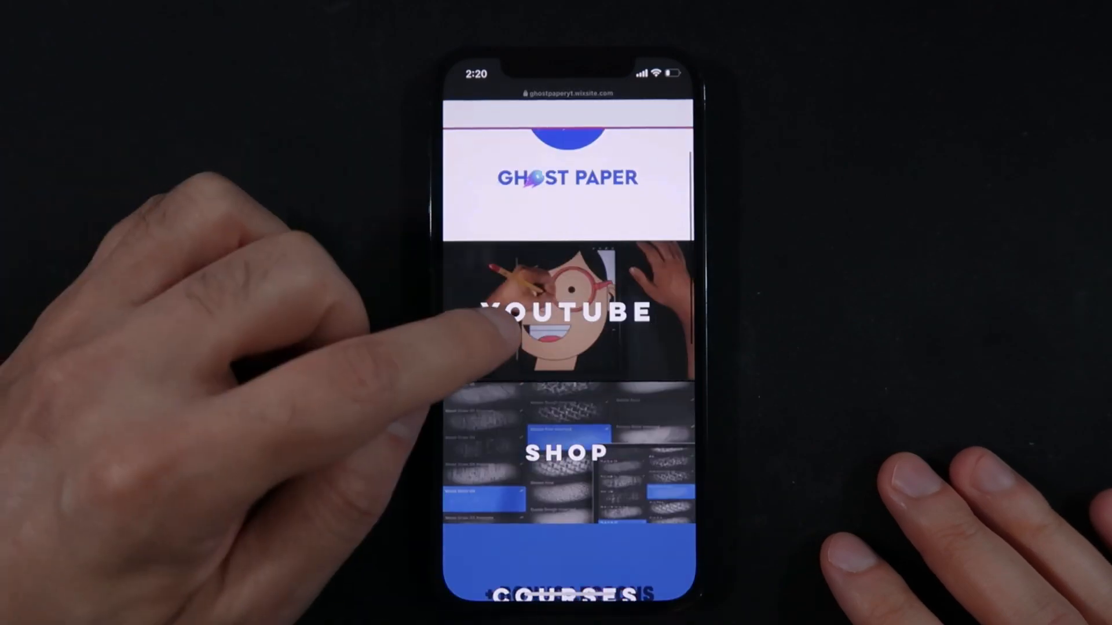
left_click(567, 323)
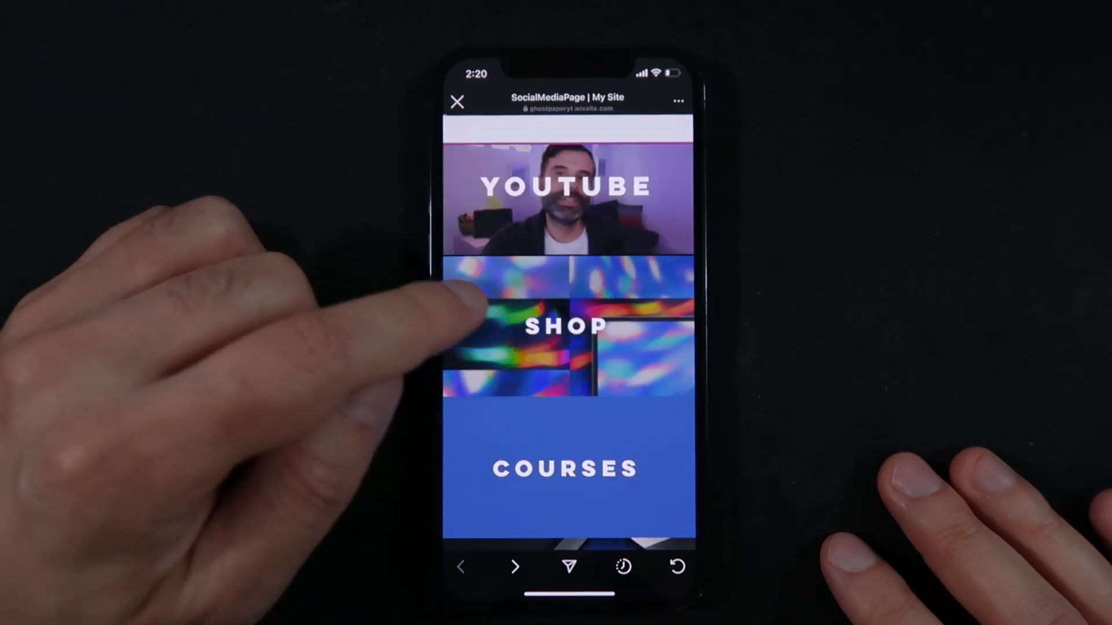
left_click(478, 298)
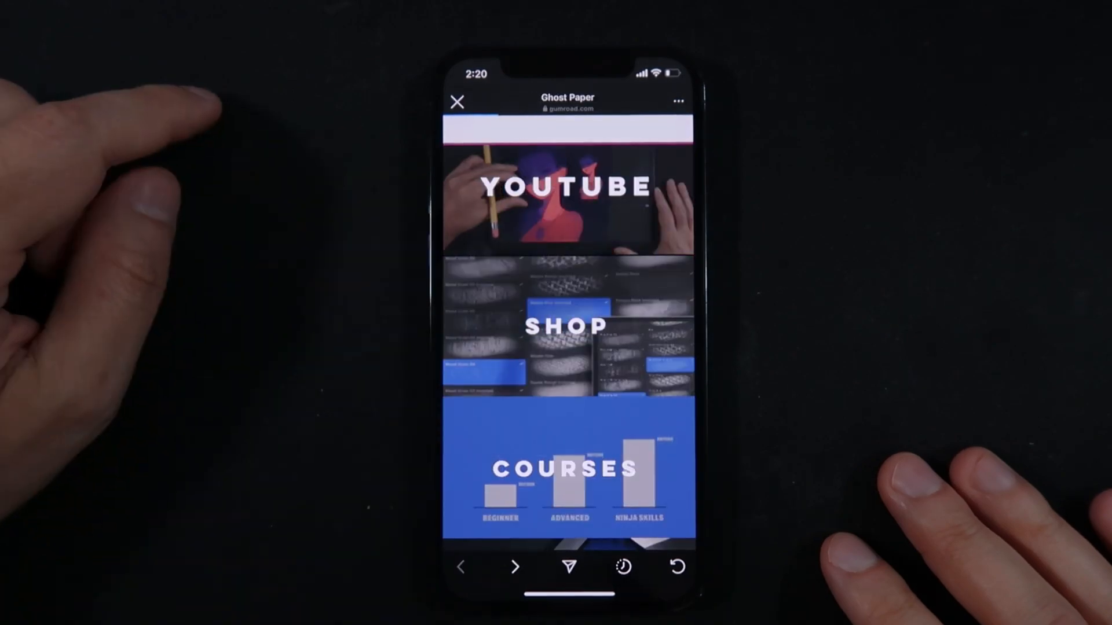
left_click_drag(492, 399, 485, 289)
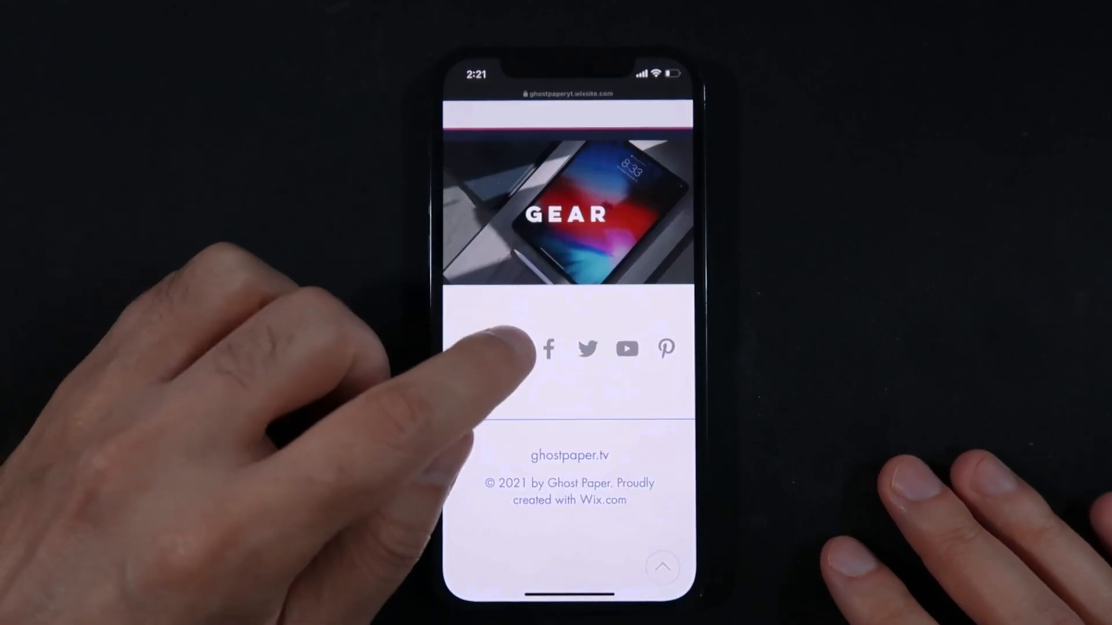
left_click(507, 348)
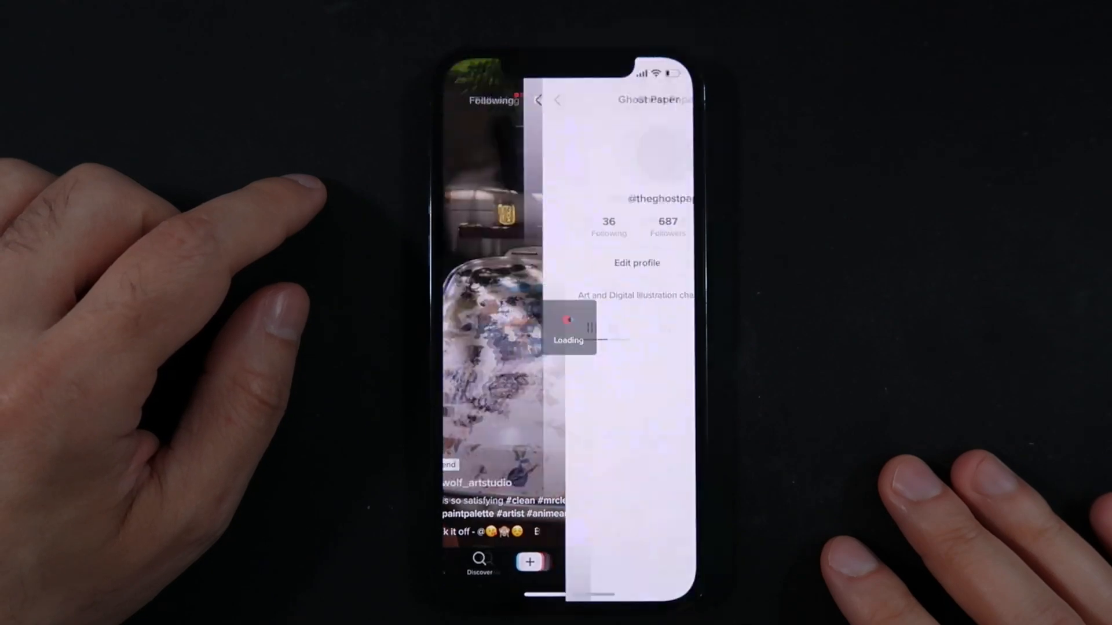